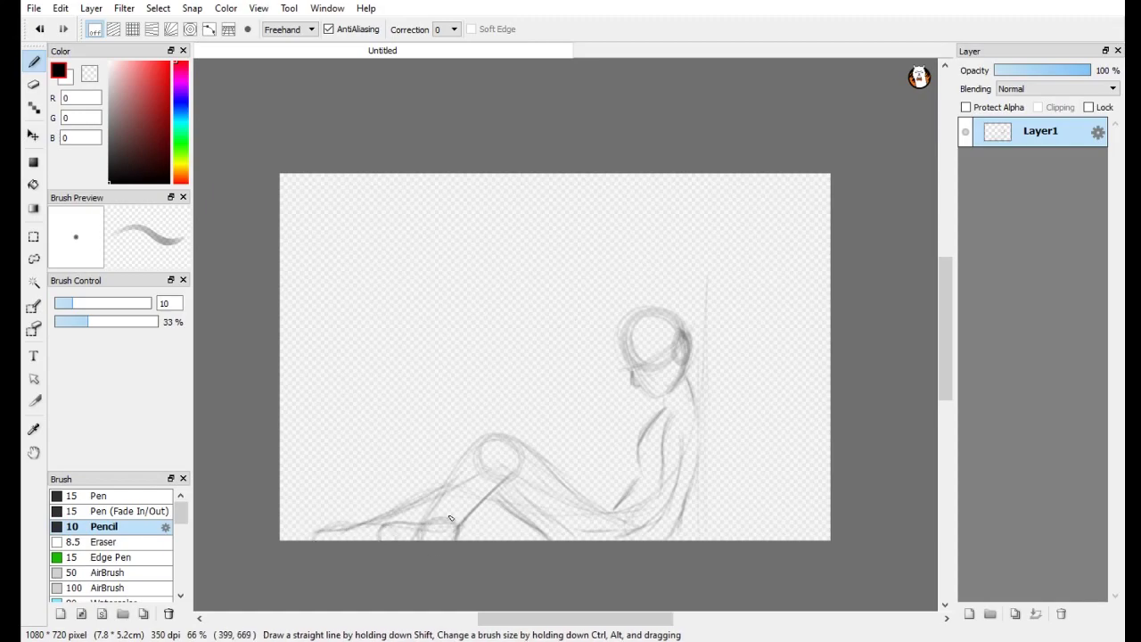
Step: Sketch the contours of the bent leg around the knee and a vertical wall line behind the figure's back
mouse_move(584, 502)
left_mouse_down()
mouse_move(541, 478)
mouse_move(448, 478)
left_mouse_up()
mouse_move(429, 519)
left_mouse_down()
mouse_move(510, 443)
mouse_move(559, 488)
left_mouse_up()
left_click_drag(708, 401, 704, 280)
left_click_drag(704, 360, 698, 186)
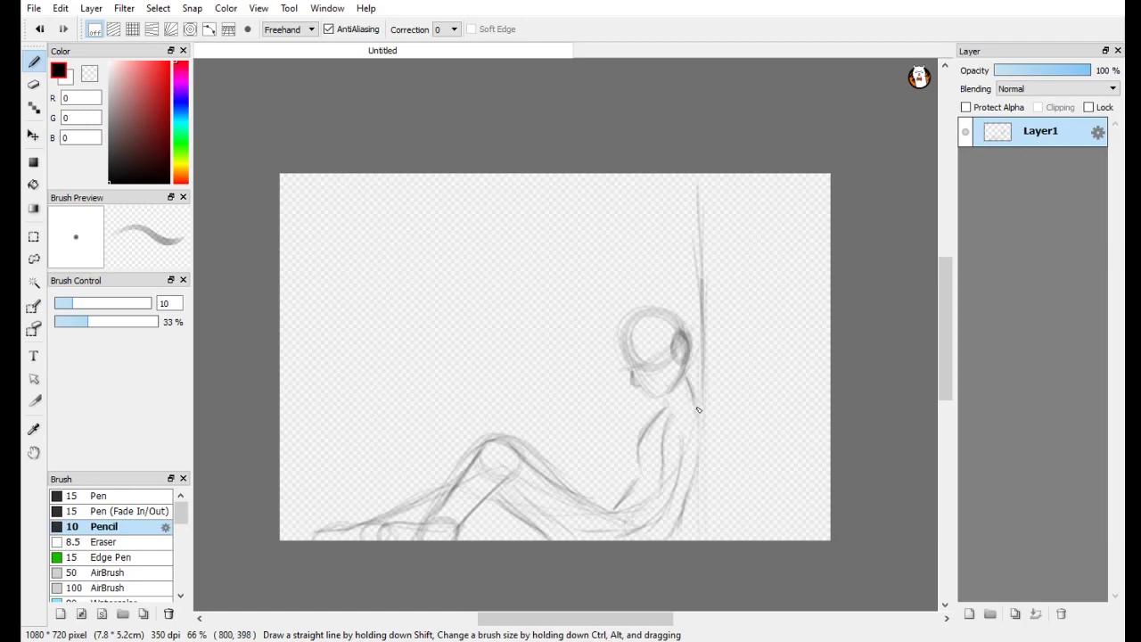
Step: Sketch the round shoulder joint and the arm down to the elbow, erasing stray torso lines where they overlap
mouse_move(668, 406)
left_mouse_down()
mouse_move(686, 441)
mouse_move(654, 423)
mouse_move(594, 432)
mouse_move(556, 415)
left_mouse_up()
mouse_move(644, 439)
left_mouse_down()
mouse_move(619, 494)
mouse_move(632, 487)
mouse_move(634, 442)
mouse_move(621, 460)
mouse_move(635, 474)
mouse_move(646, 443)
mouse_move(593, 458)
mouse_move(547, 439)
left_mouse_up()
key("e")
key("b")
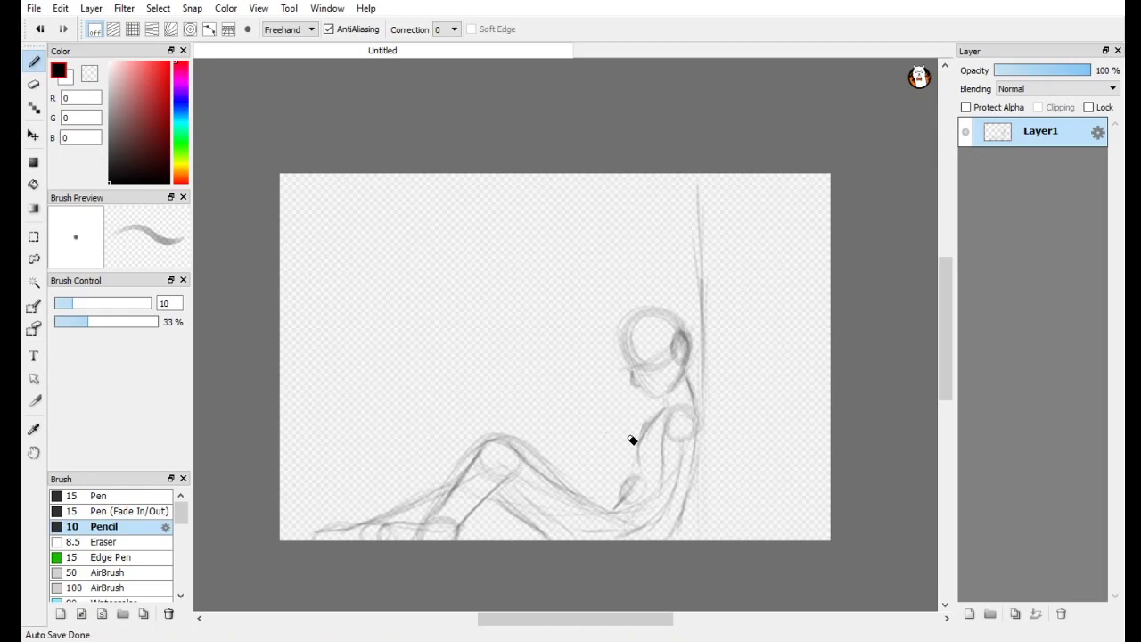
key("e")
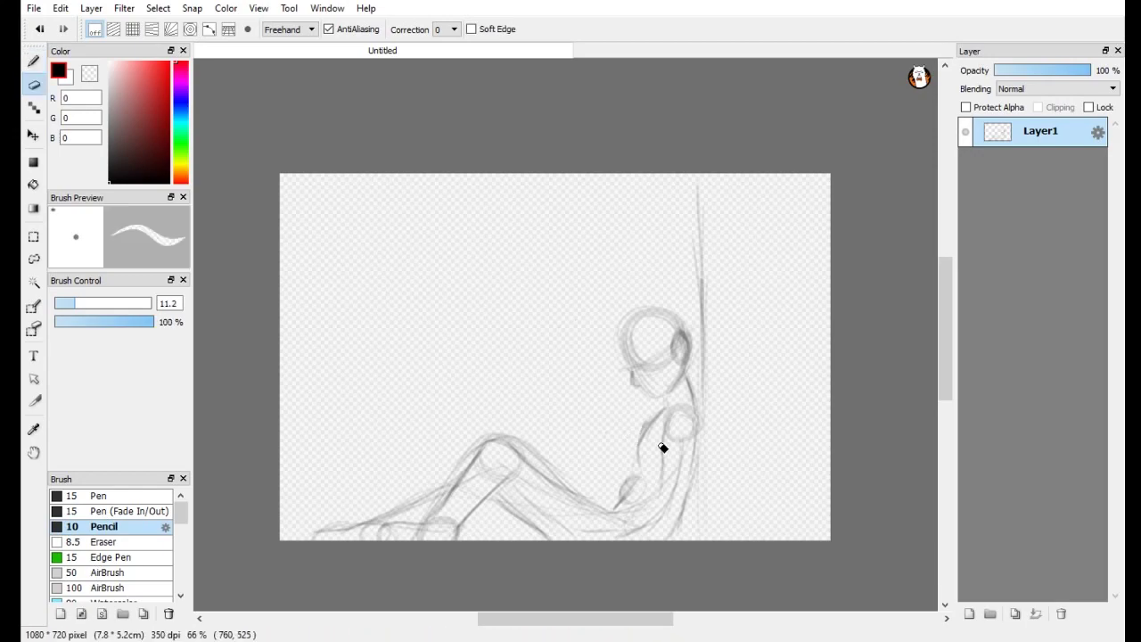
key("b")
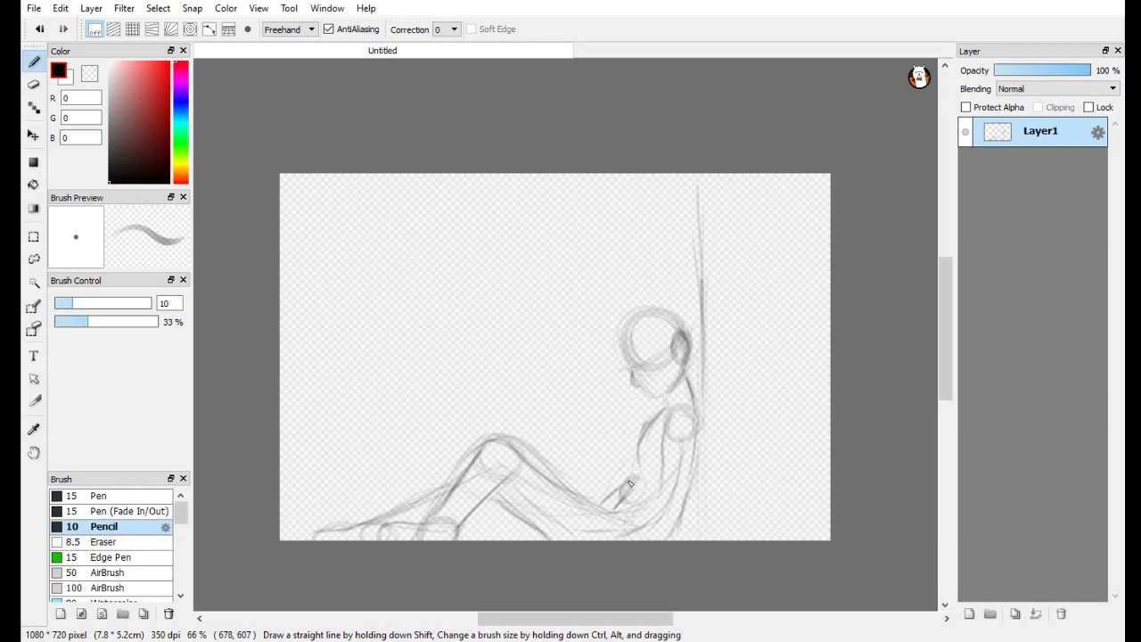
left_click_drag(628, 485, 637, 457)
Step: Add a new layer and sketch the clothing over the figure: collar, jacket front, back edge and trouser lines along the legs
left_click(969, 613)
mouse_move(700, 376)
left_mouse_down()
mouse_move(695, 435)
mouse_move(666, 402)
mouse_move(688, 390)
mouse_move(657, 407)
mouse_move(655, 487)
left_mouse_up()
left_click_drag(692, 397, 701, 533)
mouse_move(646, 488)
left_mouse_down()
mouse_move(521, 511)
mouse_move(407, 493)
left_mouse_up()
left_click_drag(462, 510, 321, 535)
left_click_drag(695, 462, 701, 539)
left_click_drag(437, 506, 473, 444)
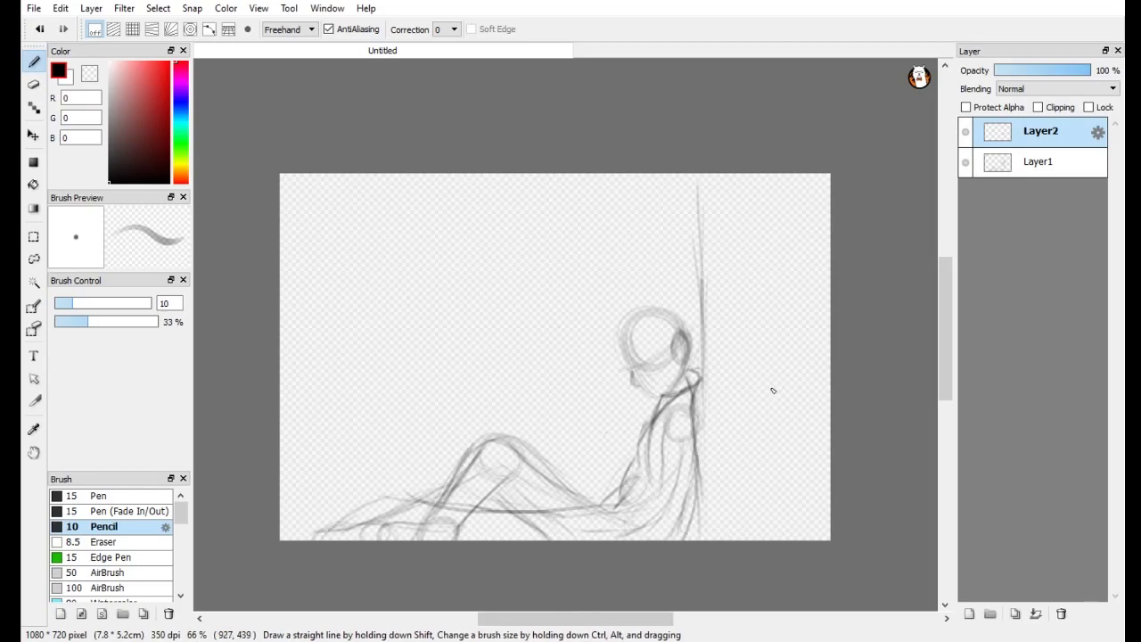
Step: Sketch the hair with jagged bangs around the head on Layer1
left_click(1039, 162)
left_click_drag(631, 368, 681, 346)
mouse_move(624, 312)
left_mouse_down()
mouse_move(610, 376)
mouse_move(689, 341)
mouse_move(658, 301)
mouse_move(686, 332)
left_mouse_up()
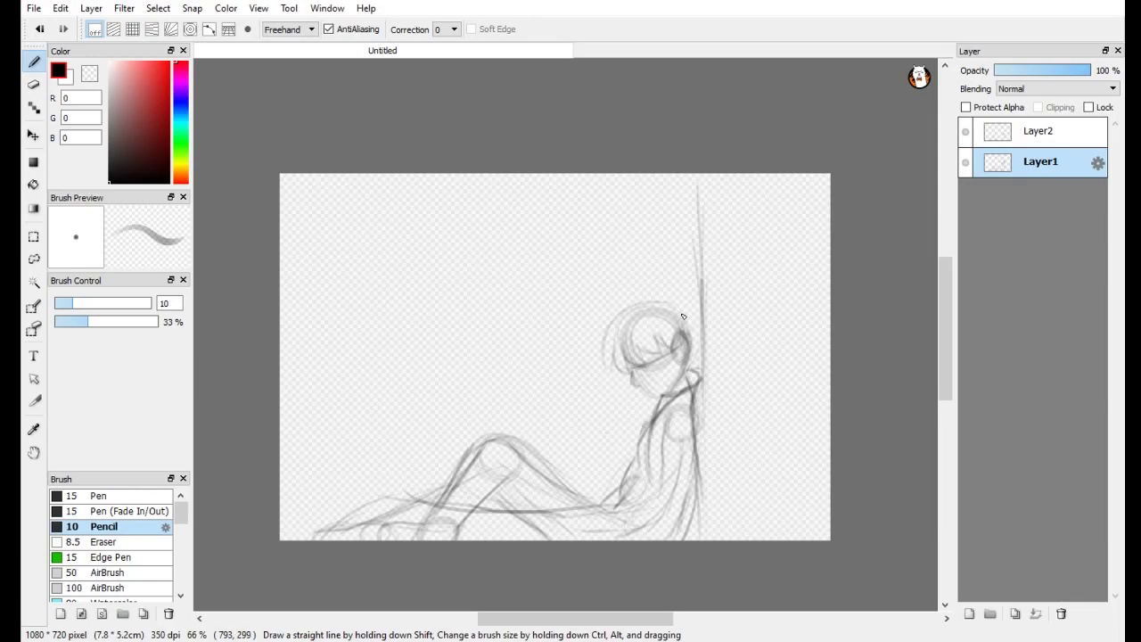
Step: Handwrite a large slanted "Failure" across the wall area and a smaller "HaHa" beneath it
left_click_drag(312, 275, 365, 363)
left_click_drag(309, 273, 361, 214)
left_click_drag(330, 312, 360, 266)
left_click_drag(381, 287, 398, 343)
mouse_move(372, 273)
left_mouse_down()
mouse_move(431, 325)
mouse_move(404, 303)
left_mouse_up()
left_click_drag(428, 283, 447, 312)
left_click_drag(433, 216, 463, 294)
left_click_drag(465, 255, 496, 289)
mouse_move(501, 282)
left_mouse_down()
mouse_move(526, 233)
mouse_move(561, 264)
left_mouse_up()
left_click_drag(458, 344, 537, 392)
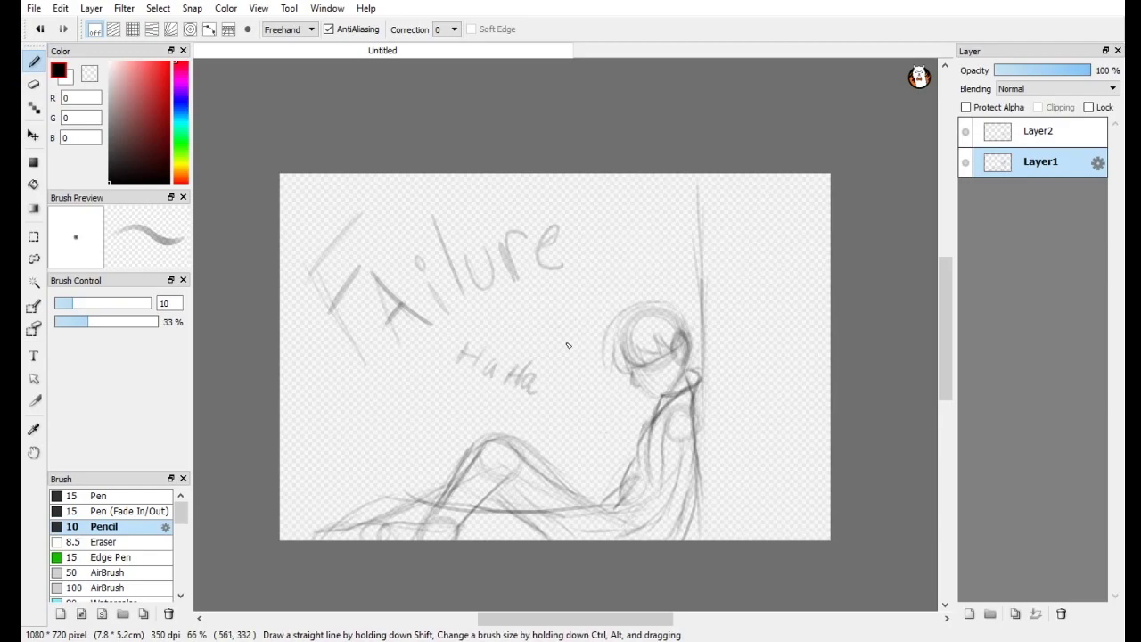
Step: Handwrite "Nobody" above the head, "obse" at the canvas's upper edge, and two more insult words near the feet and knee
mouse_move(600, 217)
left_mouse_down()
mouse_move(603, 246)
mouse_move(620, 245)
left_mouse_up()
left_click_drag(621, 244, 622, 210)
left_click_drag(642, 228, 663, 243)
left_click_drag(674, 230, 672, 231)
left_click_drag(689, 232, 689, 208)
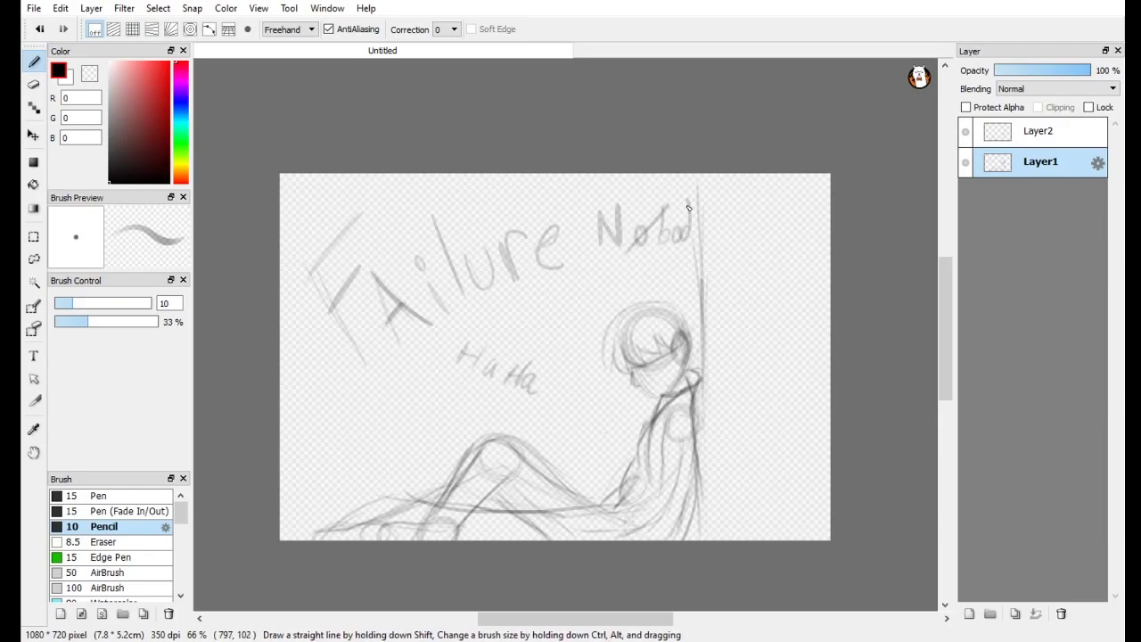
mouse_move(309, 434)
left_mouse_down()
mouse_move(354, 384)
mouse_move(381, 399)
left_mouse_up()
left_click_drag(390, 448, 451, 453)
left_click_drag(392, 189, 432, 178)
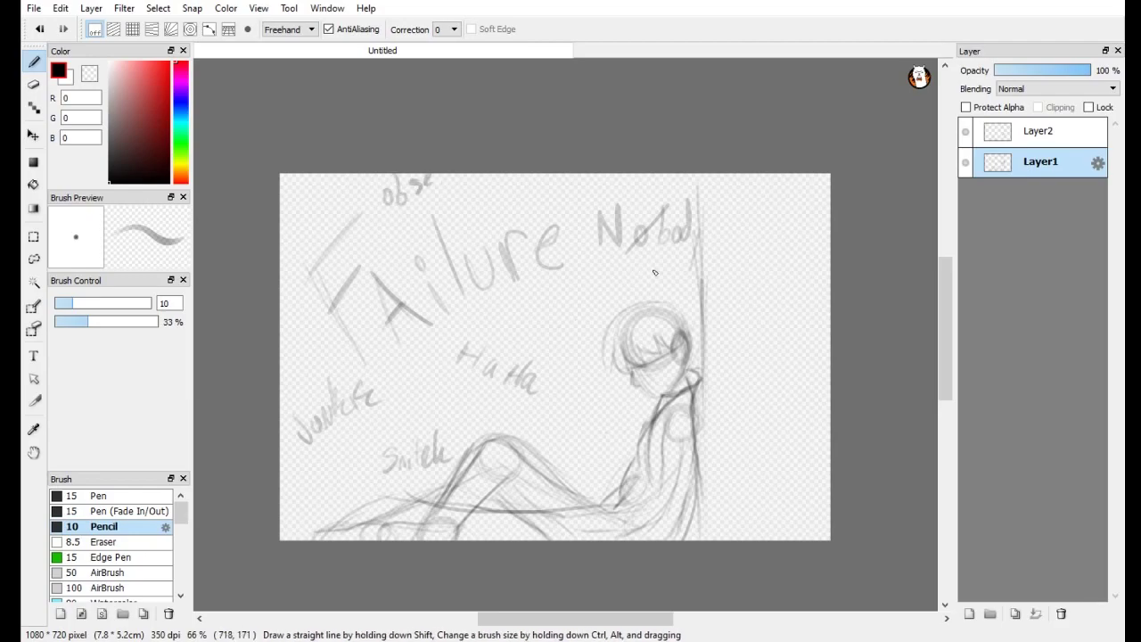
Step: Add a new layer and place it below Layer1 in the layer order
left_click(969, 613)
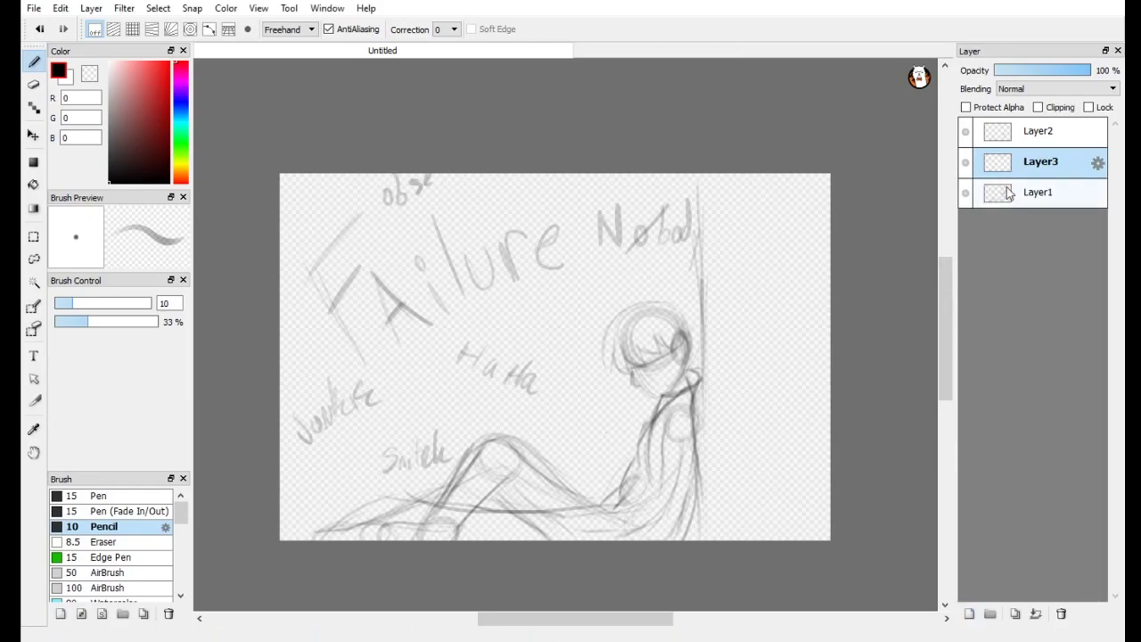
left_click_drag(1038, 162, 1034, 195)
left_click_drag(709, 191, 278, 211)
left_click_drag(686, 235, 285, 256)
left_click_drag(362, 210, 360, 249)
left_click_drag(294, 207, 293, 255)
left_click_drag(304, 282, 670, 279)
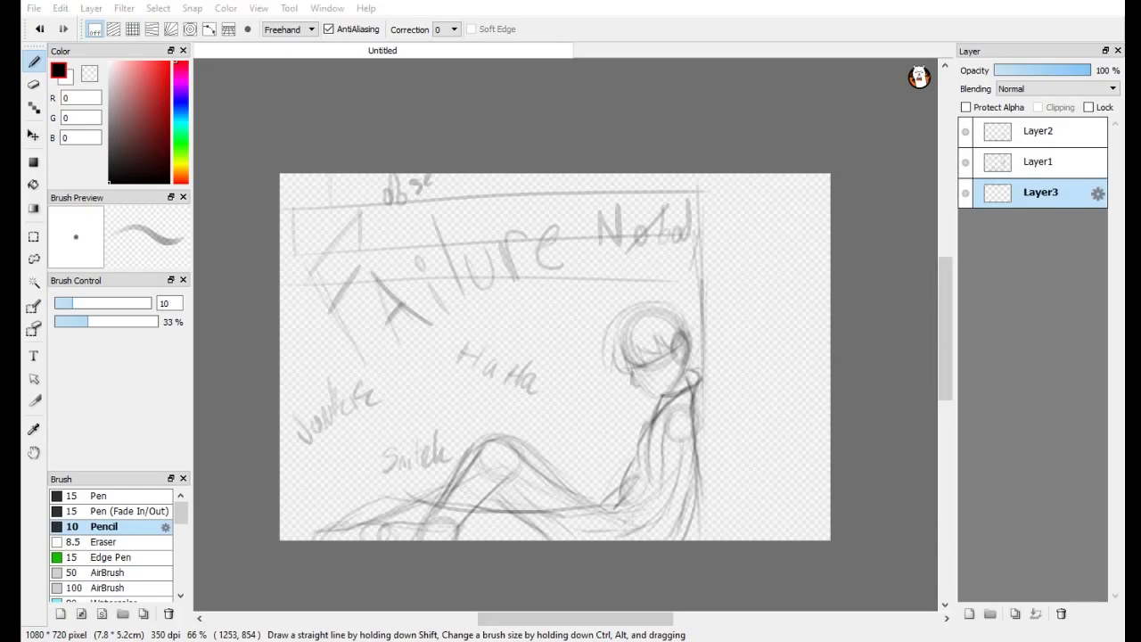
key("ctrl+z")
key("ctrl+z")
key("ctrl+z")
key("ctrl+z")
key("ctrl+z")
key("ctrl+z")
key("ctrl+z")
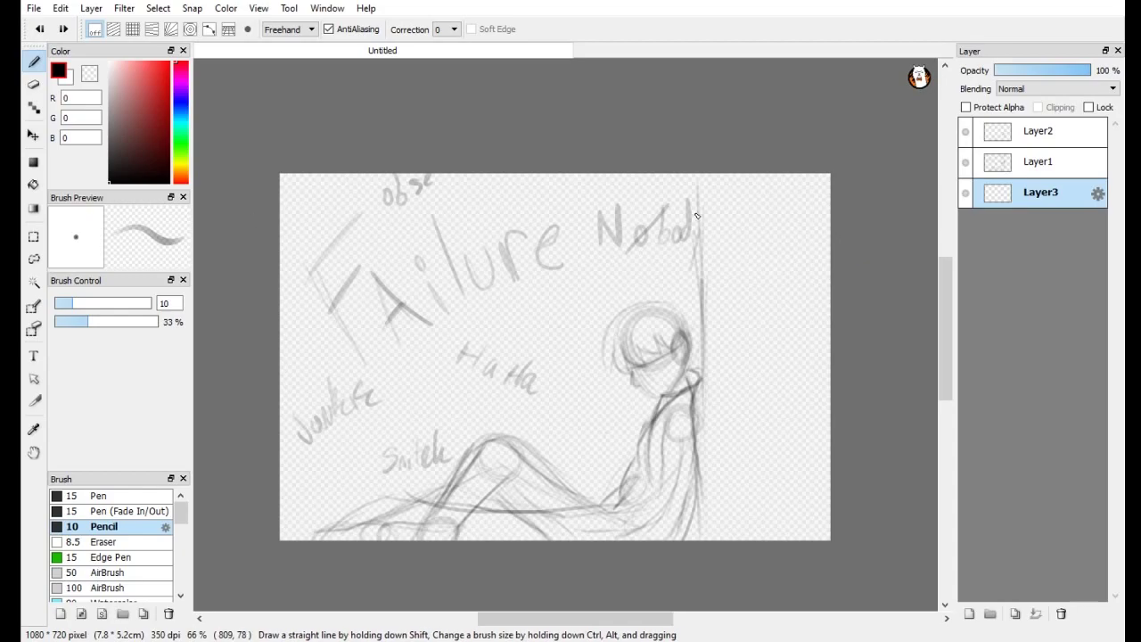
mouse_move(305, 224)
left_mouse_down()
mouse_move(696, 217)
mouse_move(278, 209)
left_mouse_up()
key("ctrl+z")
Step: Turn on crossed-grid snapping and draw evenly stacked horizontal brick course lines from the canvas's left edge to the wall line
left_click(133, 29)
mouse_move(702, 244)
left_mouse_down()
mouse_move(278, 244)
mouse_move(705, 275)
left_mouse_up()
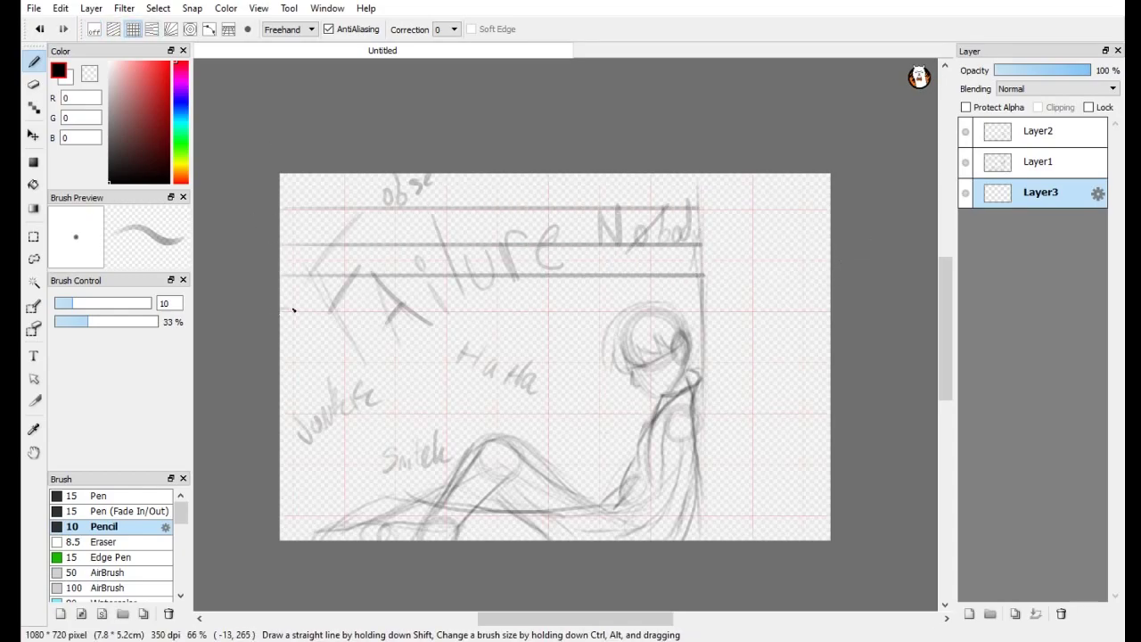
left_click_drag(280, 309, 702, 308)
left_click_drag(280, 346, 705, 346)
mouse_move(280, 367)
left_mouse_down()
mouse_move(651, 366)
mouse_move(612, 377)
mouse_move(705, 377)
left_mouse_up()
key("ctrl+z")
left_click_drag(282, 403, 703, 403)
left_click_drag(285, 425, 704, 425)
left_click_drag(285, 451, 700, 451)
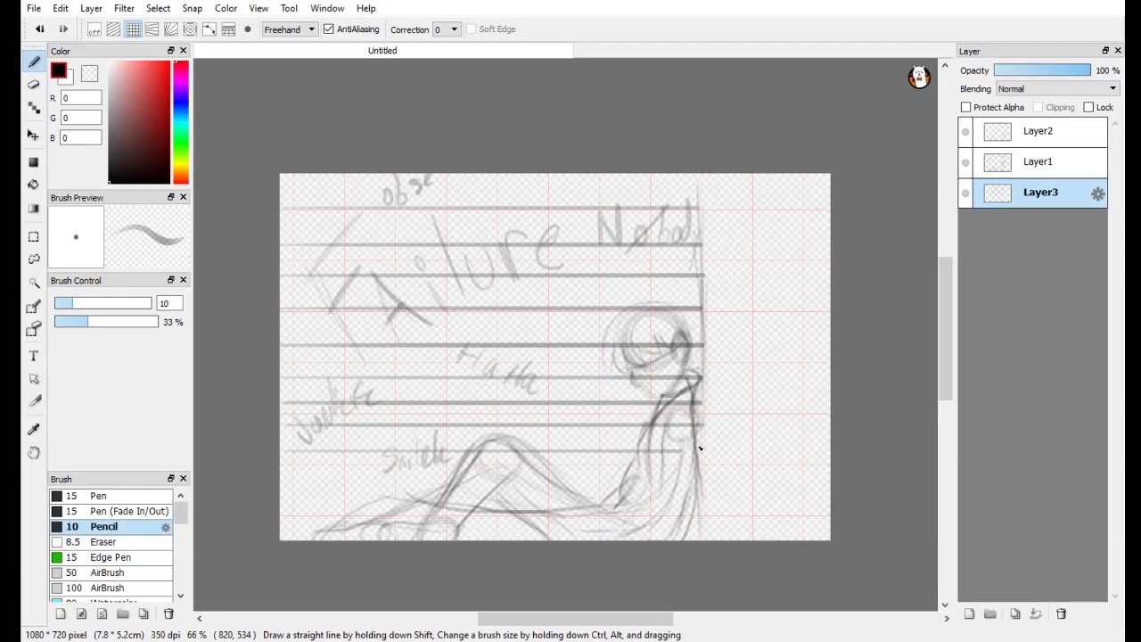
left_click_drag(284, 476, 698, 476)
left_click_drag(281, 509, 697, 508)
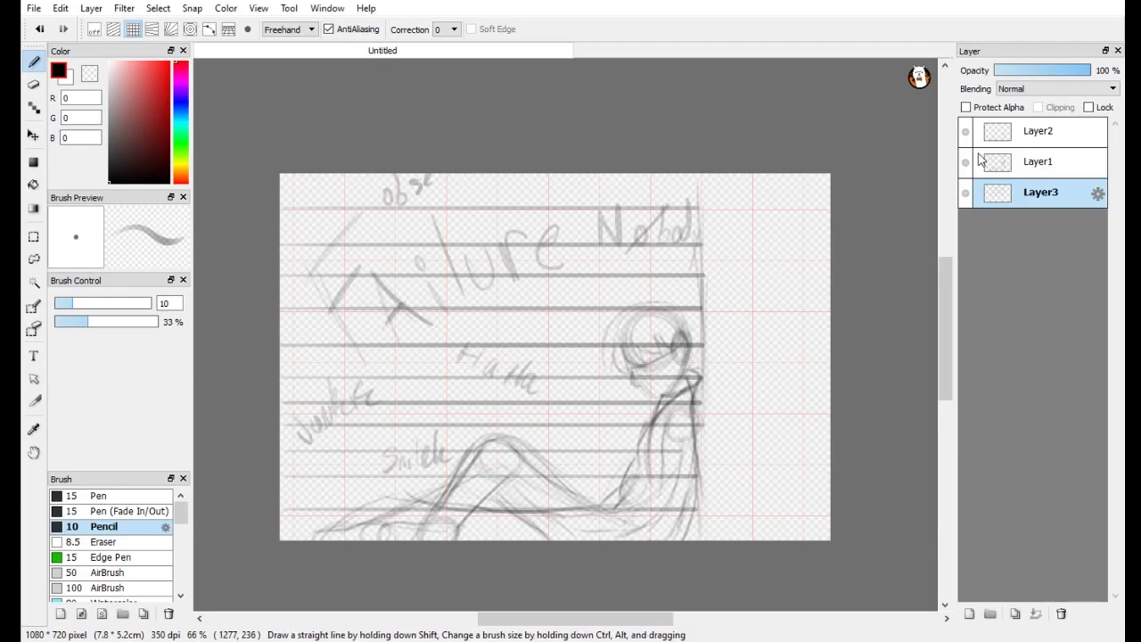
Step: Hide Layer1 and draw staggered vertical brick joints across the two uppermost courses on Layer3
left_click(966, 162)
left_click_drag(332, 178, 332, 208)
left_click_drag(378, 177, 379, 208)
left_click_drag(433, 178, 433, 208)
left_click_drag(481, 177, 481, 209)
left_click_drag(528, 177, 529, 209)
left_click_drag(576, 177, 576, 208)
left_click_drag(642, 178, 643, 208)
left_click_drag(688, 177, 688, 209)
left_click_drag(357, 212, 357, 244)
left_click_drag(304, 211, 303, 244)
left_click_drag(414, 211, 414, 244)
left_click_drag(463, 211, 463, 244)
left_click_drag(510, 211, 510, 244)
left_click_drag(555, 211, 555, 244)
left_click_drag(606, 211, 606, 245)
left_click_drag(663, 211, 664, 245)
Step: Draw staggered vertical joints in the third and fourth brick courses
left_click_drag(632, 250, 632, 276)
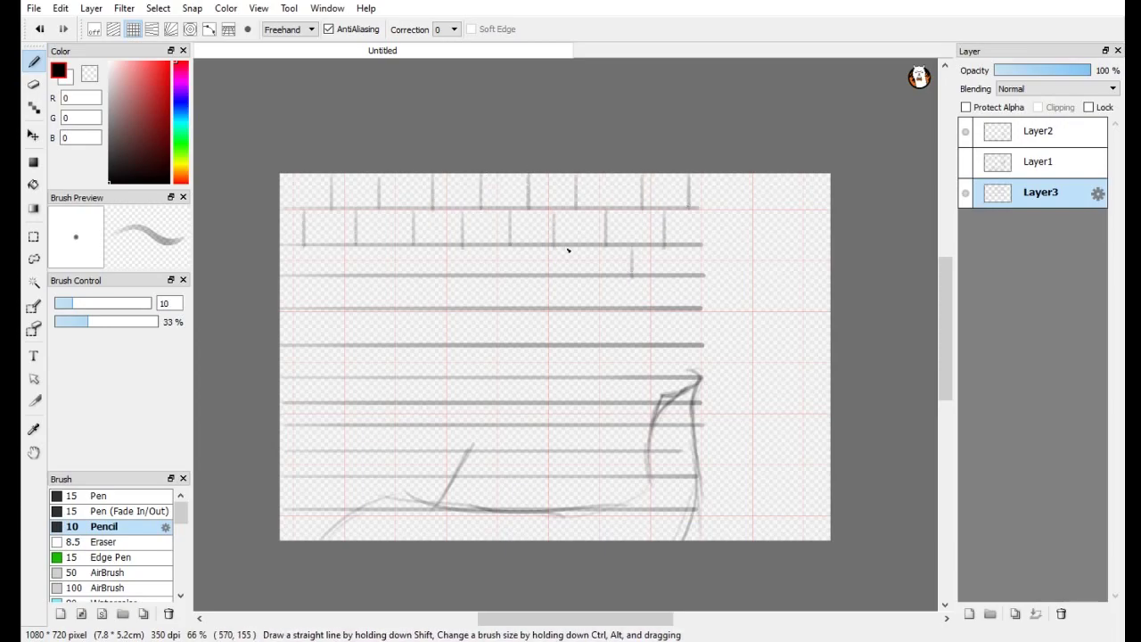
left_click_drag(482, 246, 483, 277)
left_click_drag(437, 247, 437, 276)
left_click_drag(384, 247, 384, 276)
left_click_drag(333, 247, 332, 276)
left_click_drag(304, 279, 304, 309)
left_click_drag(366, 279, 365, 308)
left_click_drag(415, 279, 416, 308)
left_click_drag(466, 279, 467, 308)
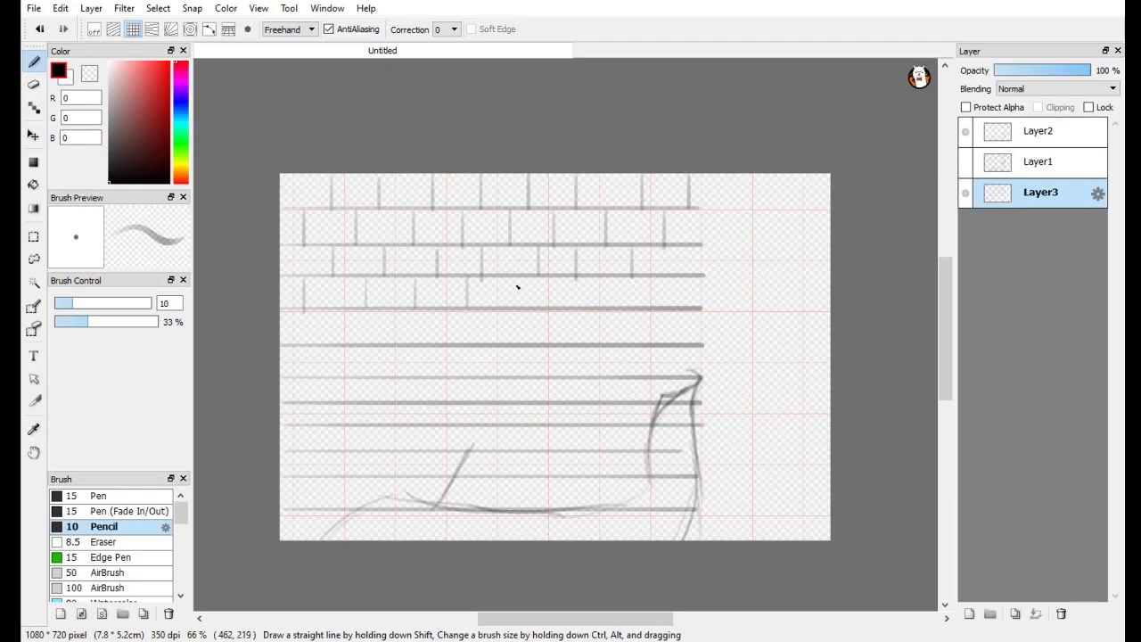
Step: Draw staggered vertical joints in the fifth, sixth and seventh brick courses
left_click_drag(692, 312, 692, 344)
left_click_drag(576, 312, 576, 344)
left_click_drag(541, 312, 541, 344)
left_click_drag(389, 312, 389, 344)
mouse_move(341, 312)
left_mouse_down()
mouse_move(341, 344)
mouse_move(310, 378)
left_mouse_up()
left_click_drag(367, 348, 367, 376)
left_click_drag(417, 349, 418, 374)
left_click_drag(609, 349, 609, 378)
mouse_move(667, 348)
left_mouse_down()
mouse_move(668, 378)
mouse_move(647, 405)
left_mouse_up()
left_click_drag(585, 379, 585, 405)
left_click_drag(497, 379, 497, 406)
left_click_drag(449, 378, 449, 401)
left_click_drag(401, 379, 400, 408)
mouse_move(344, 378)
left_mouse_down()
mouse_move(344, 401)
mouse_move(293, 403)
left_mouse_up()
Step: Draw staggered vertical joints in the eighth, ninth and tenth brick courses
left_click_drag(319, 406, 319, 429)
left_click_drag(523, 406, 522, 428)
left_click_drag(566, 406, 567, 428)
mouse_move(608, 403)
left_mouse_down()
mouse_move(607, 426)
mouse_move(663, 429)
left_mouse_up()
left_click_drag(635, 429, 635, 453)
left_click_drag(546, 427, 546, 454)
left_click_drag(447, 429, 447, 455)
left_click_drag(395, 427, 396, 452)
left_click_drag(297, 429, 297, 455)
left_click_drag(322, 457, 322, 479)
left_click_drag(420, 454, 420, 481)
left_click_drag(517, 452, 516, 477)
left_click_drag(574, 452, 573, 477)
left_click_drag(665, 452, 643, 510)
Step: Draw the vertical joints in the two lowest brick courses to finish the wall
left_click_drag(545, 479, 546, 510)
left_click_drag(497, 479, 497, 508)
left_click_drag(450, 478, 450, 510)
left_click_drag(400, 479, 400, 512)
mouse_move(347, 481)
left_mouse_down()
mouse_move(332, 539)
mouse_move(377, 539)
left_mouse_up()
left_click_drag(476, 514, 476, 540)
left_click_drag(620, 511, 620, 539)
Step: Turn off snapping, show Layer1 again and hide the brick layer, Layer3
left_click(94, 30)
left_click(965, 163)
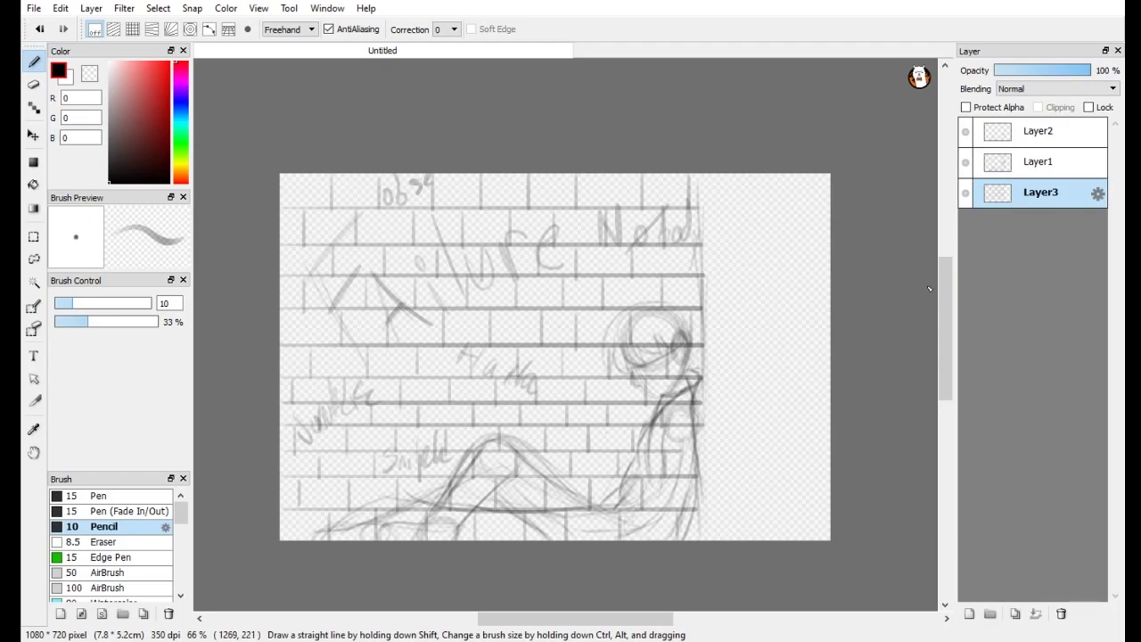
left_click(966, 162)
left_click(965, 162)
left_click(966, 193)
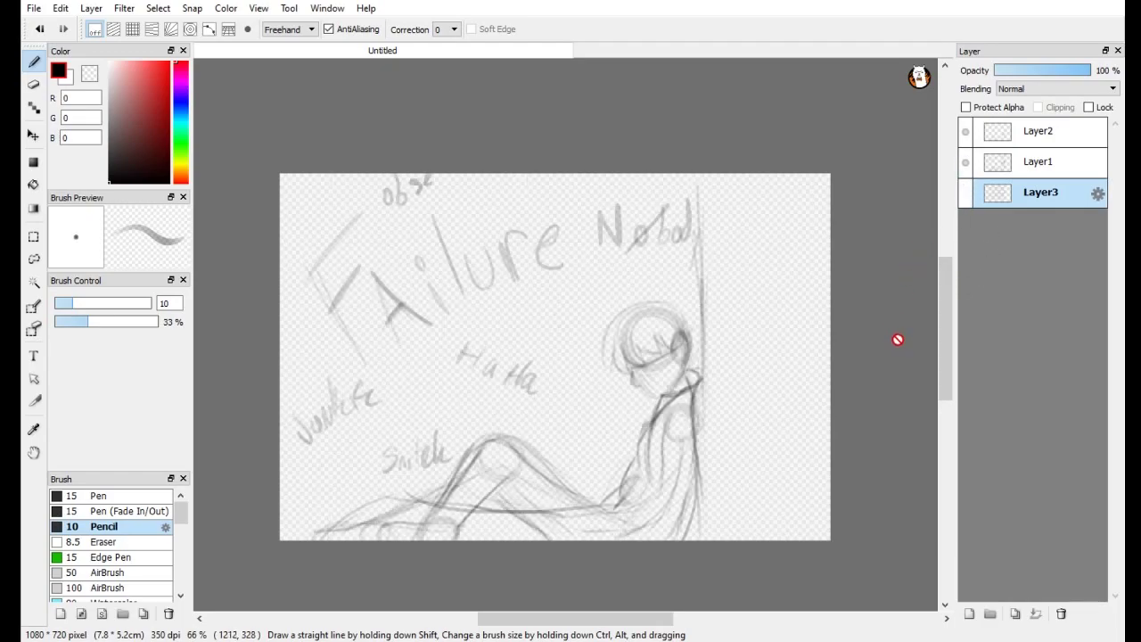
Step: Add a new layer above Layer2 and choose the size 15 Pen brush
left_click(1023, 164)
left_click(1038, 131)
left_click(969, 613)
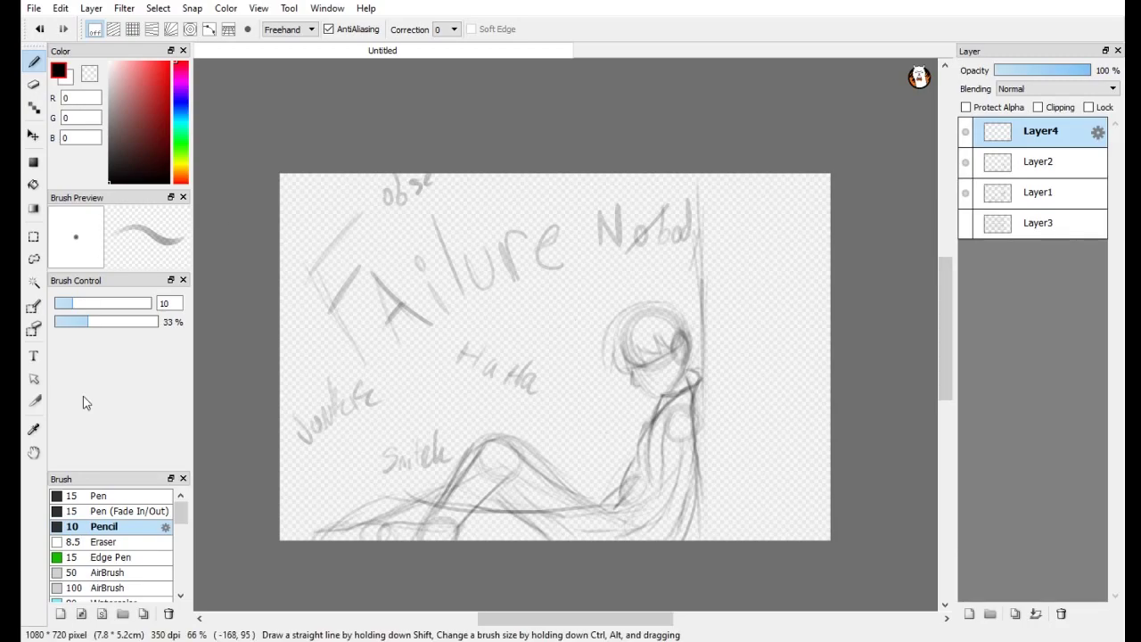
left_click(98, 495)
left_click(102, 526)
left_click(98, 496)
left_click_drag(741, 306, 736, 361)
key("ctrl+z")
left_click_drag(685, 331, 610, 371)
key("ctrl+z")
Step: Set the stroke correction to 30 and ink the hair, bangs, ear and face on Layer4, undoing unsatisfactory strokes
left_click(453, 30)
left_click(451, 338)
mouse_move(686, 330)
left_mouse_down()
mouse_move(603, 380)
mouse_move(610, 366)
mouse_move(684, 349)
mouse_move(686, 331)
left_mouse_up()
key("ctrl+z")
key("ctrl+z")
key("ctrl+z")
Step: Ink the chin, collar, jacket front edge and the long back line down to the canvas's lower edge
mouse_move(634, 378)
left_mouse_down()
mouse_move(660, 401)
mouse_move(652, 440)
left_mouse_up()
key("ctrl+z")
mouse_move(665, 397)
left_mouse_down()
mouse_move(687, 368)
mouse_move(680, 539)
left_mouse_up()
key("ctrl+z")
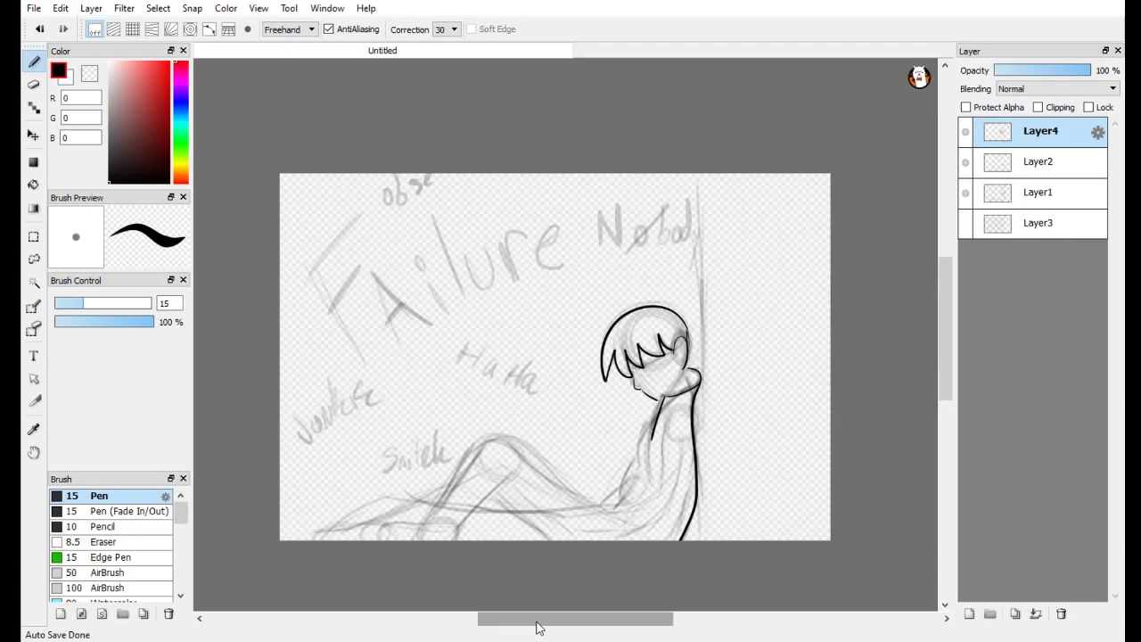
Step: Ink one continuous line from the collar down the jacket front and along the outstretched leg, and redraw the back line, undoing unsatisfactory strokes
left_click_drag(323, 537, 629, 499)
left_click_drag(652, 437, 631, 494)
key("ctrl+z")
key("ctrl+z")
left_click_drag(653, 440, 628, 501)
key("ctrl+z")
key("ctrl+z")
key("ctrl+z")
mouse_move(655, 429)
left_mouse_down()
mouse_move(645, 458)
mouse_move(322, 537)
left_mouse_up()
key("ctrl+z")
key("ctrl+z")
mouse_move(685, 369)
left_mouse_down()
mouse_move(698, 385)
mouse_move(476, 509)
mouse_move(312, 542)
mouse_move(684, 542)
left_mouse_up()
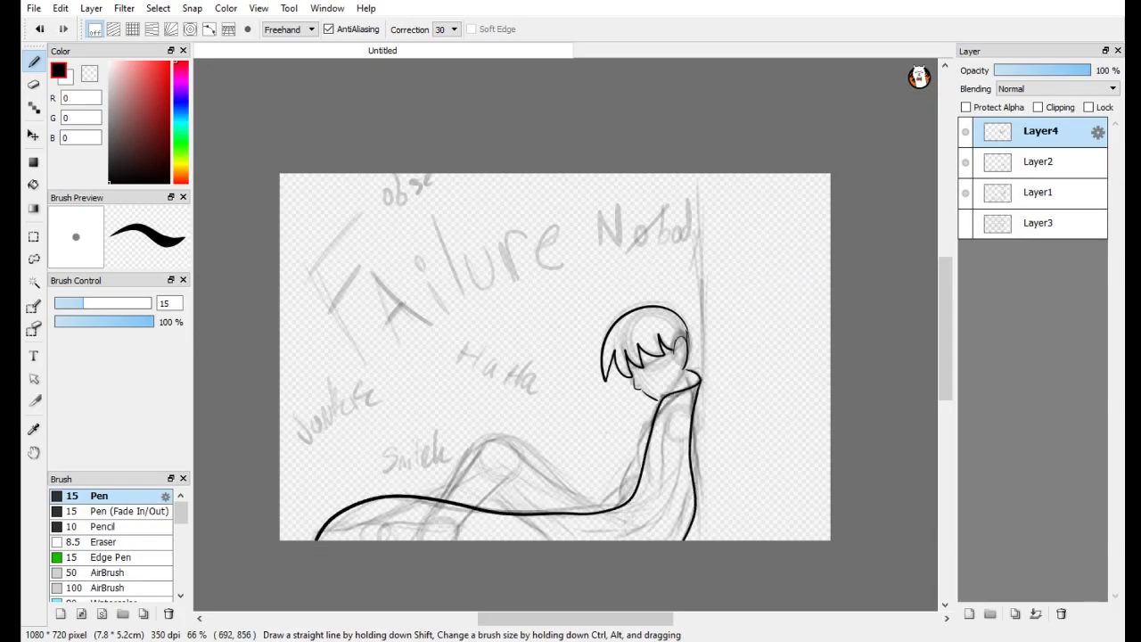
Step: Ink the arm, hand and bent knee on Layer4, and add a line across the face below the bangs
left_click_drag(633, 481, 637, 478)
left_click_drag(654, 427, 638, 481)
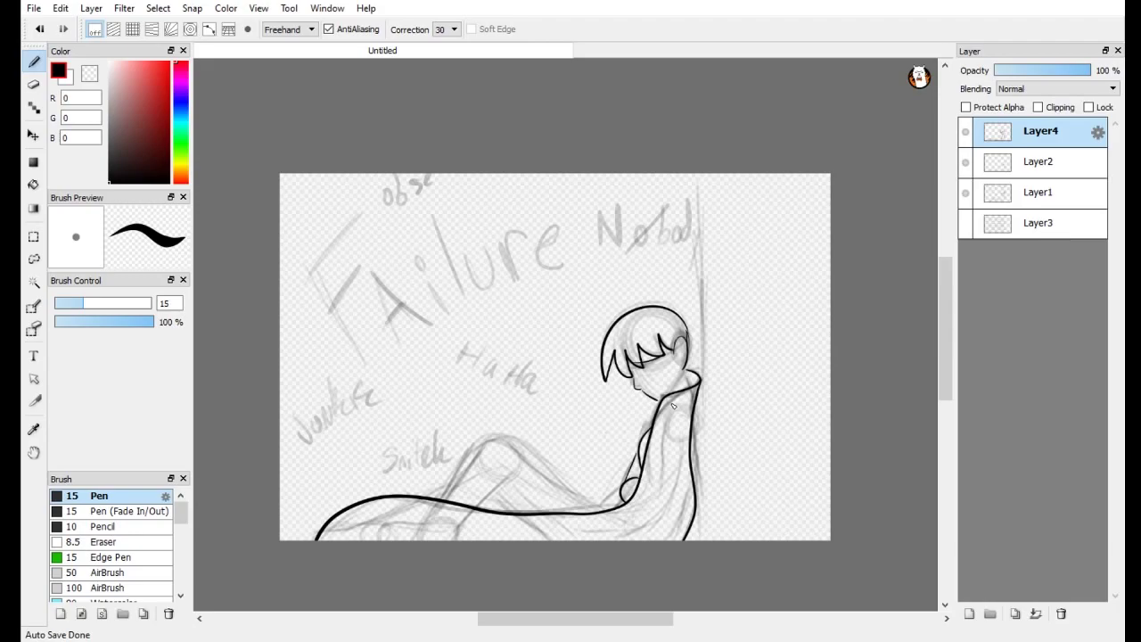
mouse_move(602, 510)
left_mouse_down()
mouse_move(497, 440)
mouse_move(438, 499)
left_mouse_up()
mouse_move(506, 472)
left_mouse_down()
mouse_move(482, 505)
mouse_move(425, 496)
left_mouse_up()
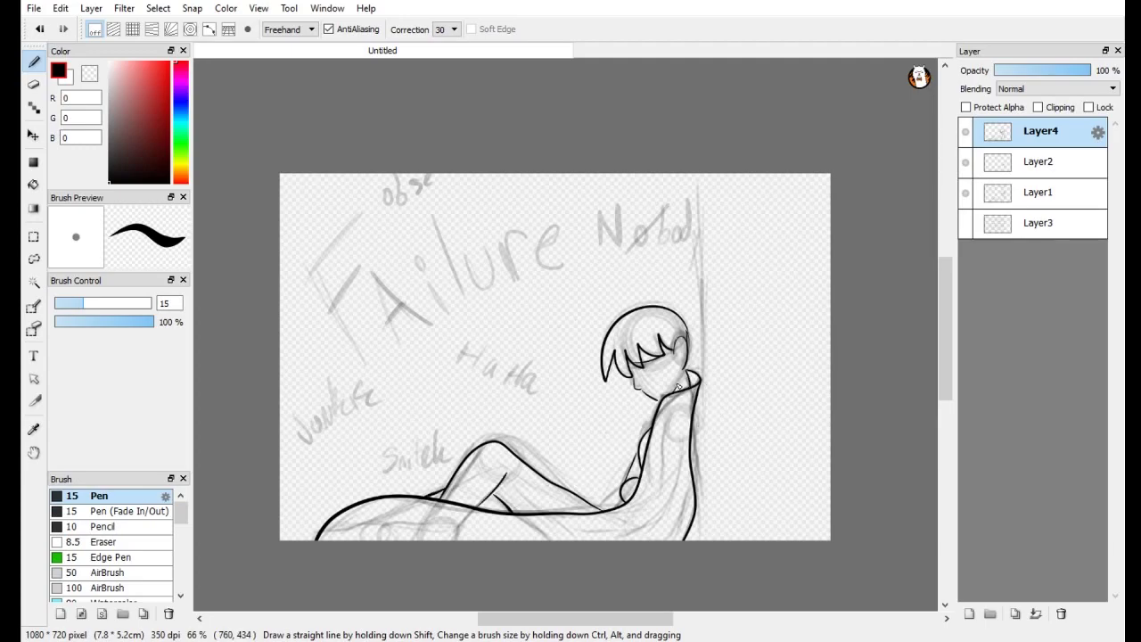
left_click_drag(636, 361, 681, 365)
mouse_move(460, 341)
left_mouse_down()
mouse_move(451, 367)
mouse_move(486, 337)
mouse_move(468, 353)
mouse_move(472, 328)
left_mouse_up()
key("ctrl+z")
mouse_move(474, 353)
left_mouse_down()
mouse_move(484, 337)
mouse_move(496, 377)
mouse_move(534, 351)
mouse_move(531, 372)
left_mouse_up()
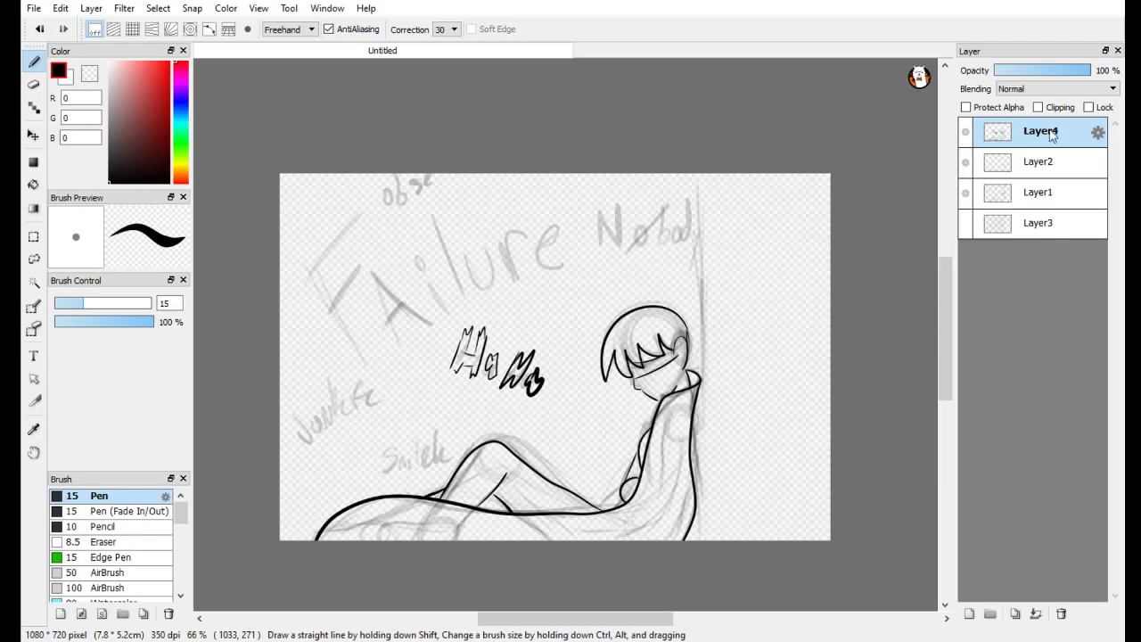
key("e")
mouse_move(534, 379)
left_mouse_down()
mouse_move(552, 343)
mouse_move(543, 386)
left_mouse_up()
mouse_move(504, 352)
left_mouse_down()
mouse_move(473, 374)
mouse_move(492, 311)
left_mouse_up()
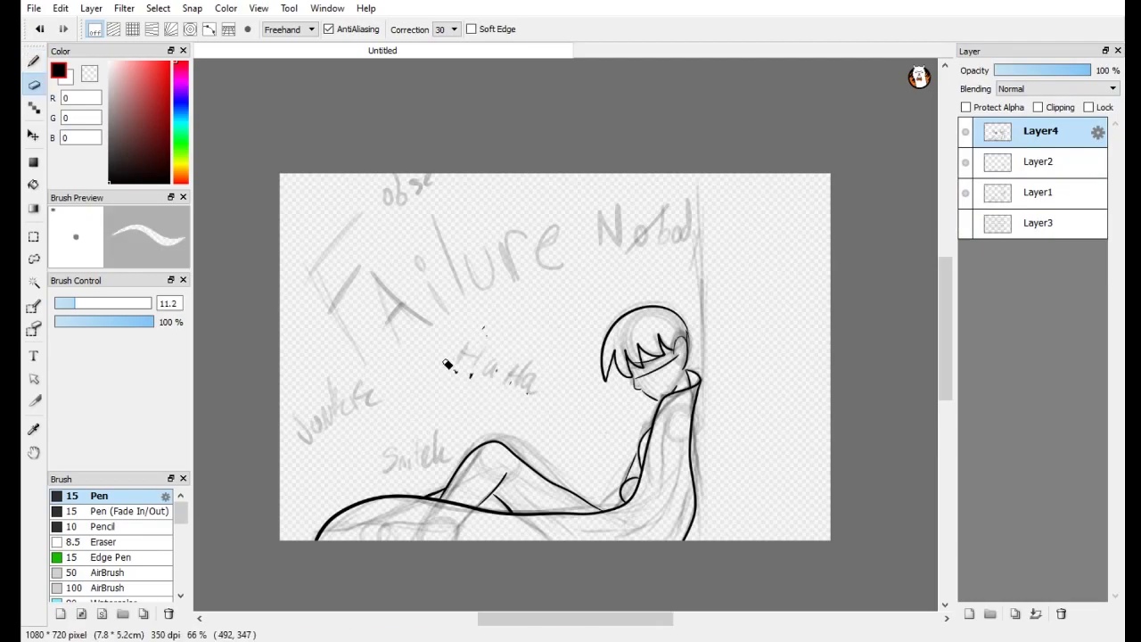
key("b")
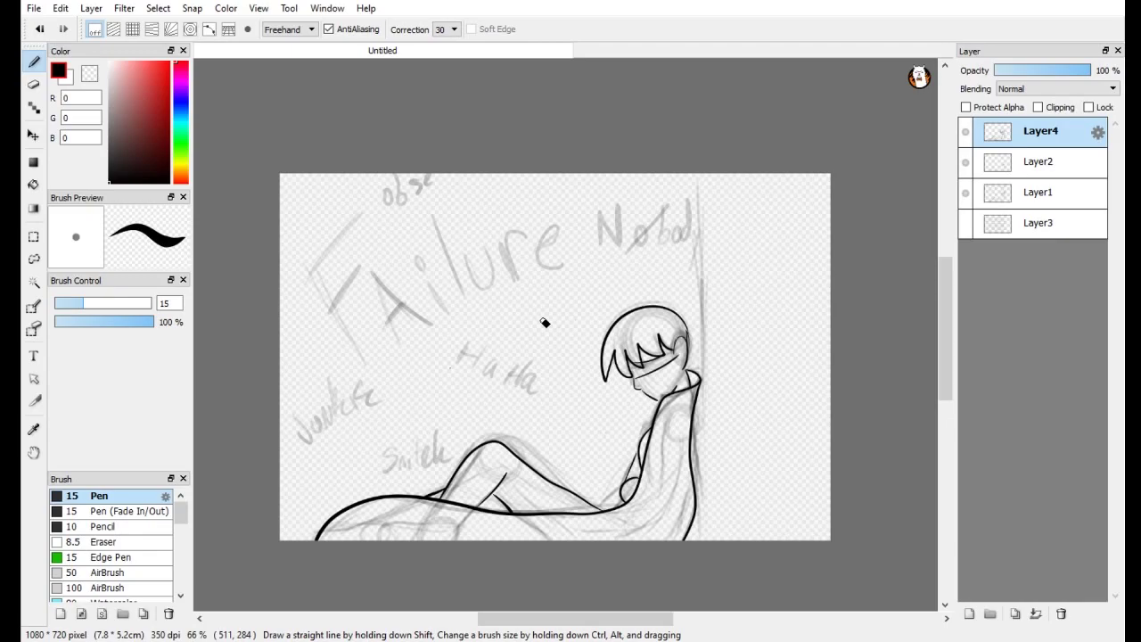
Step: Erase all the sketched words except "Failure" from Layer1 with a size 30 eraser
key("e")
left_click(160, 526)
key("e")
left_click(109, 303)
left_click(967, 192)
left_click(967, 191)
left_click(991, 193)
mouse_move(463, 352)
left_mouse_down()
mouse_move(466, 375)
mouse_move(542, 382)
left_mouse_up()
mouse_move(383, 468)
left_mouse_down()
mouse_move(412, 484)
mouse_move(365, 390)
mouse_move(386, 400)
left_mouse_up()
mouse_move(420, 183)
left_mouse_down()
mouse_move(400, 204)
mouse_move(390, 189)
left_mouse_up()
mouse_move(602, 219)
left_mouse_down()
mouse_move(614, 196)
mouse_move(662, 273)
mouse_move(692, 214)
left_mouse_up()
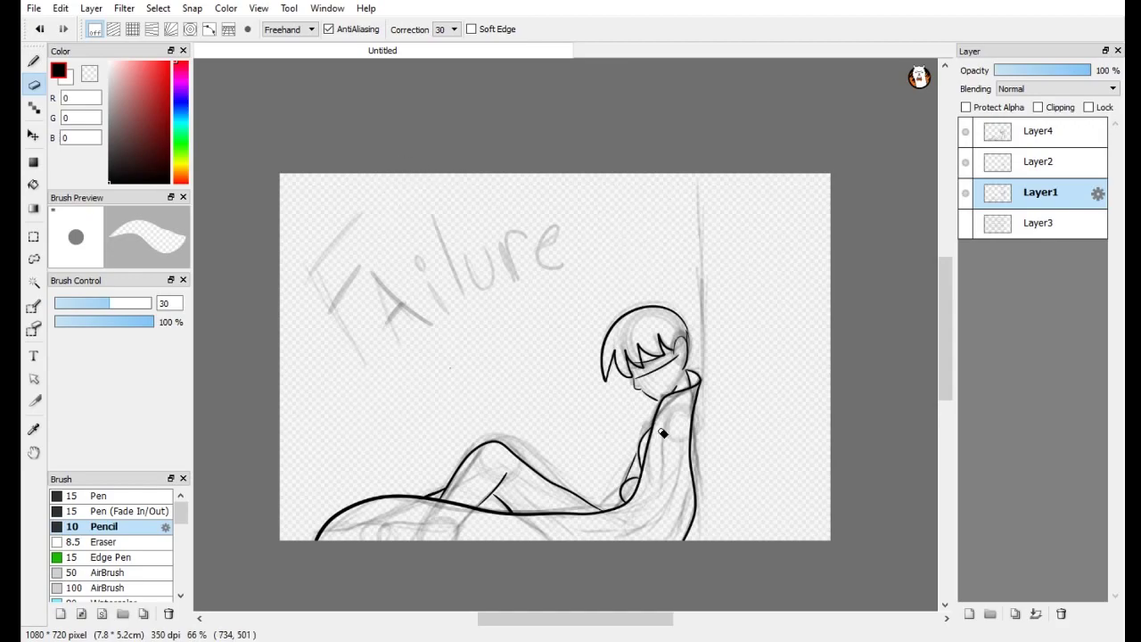
Step: Select the sketched word "Failure" on Layer1, enlarge and rotate it across the canvas, apply the transform and deselect
left_click(34, 60)
left_click(34, 238)
left_click_drag(293, 194, 586, 368)
key("ctrl+t")
left_click_drag(293, 174, 262, 155)
left_click_drag(586, 349, 750, 449)
left_click_drag(502, 313, 514, 351)
left_click_drag(265, 490, 329, 565)
left_click_drag(558, 301, 534, 279)
key("Return")
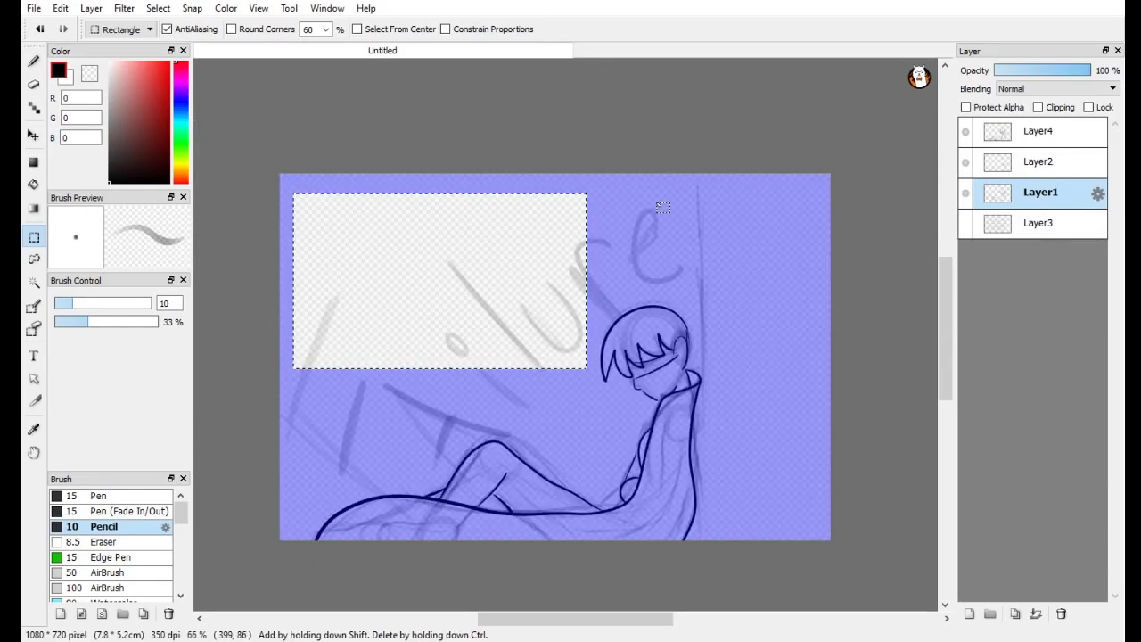
key("ctrl+d")
Step: Add a new layer, Layer5, and place it directly beneath Layer4
left_click(1038, 131)
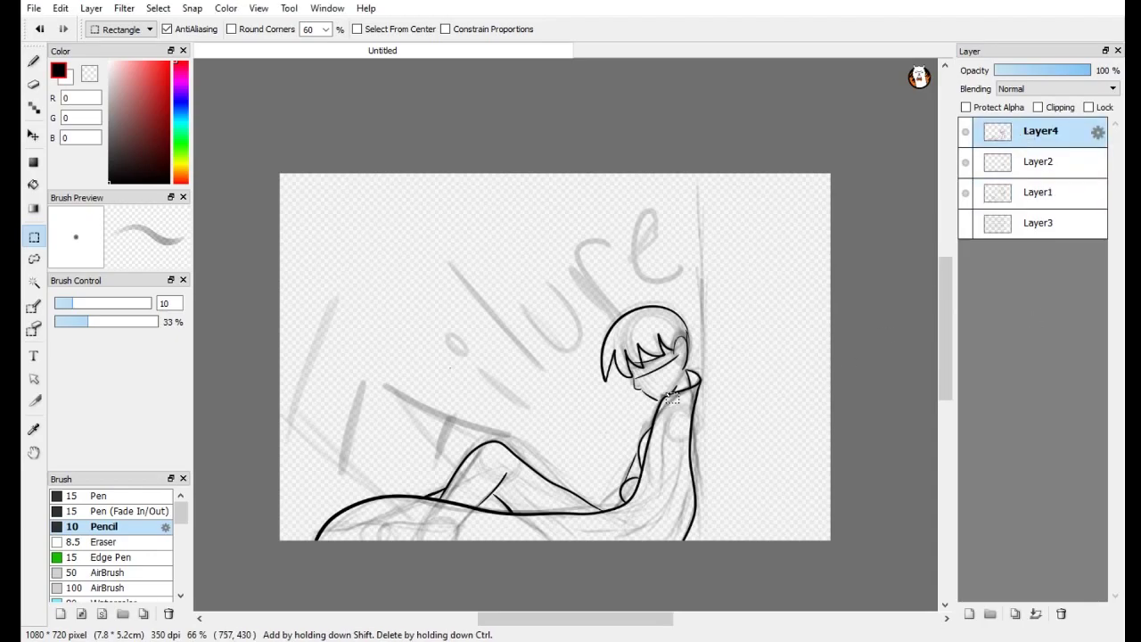
left_click(969, 613)
left_click_drag(1040, 128, 1040, 165)
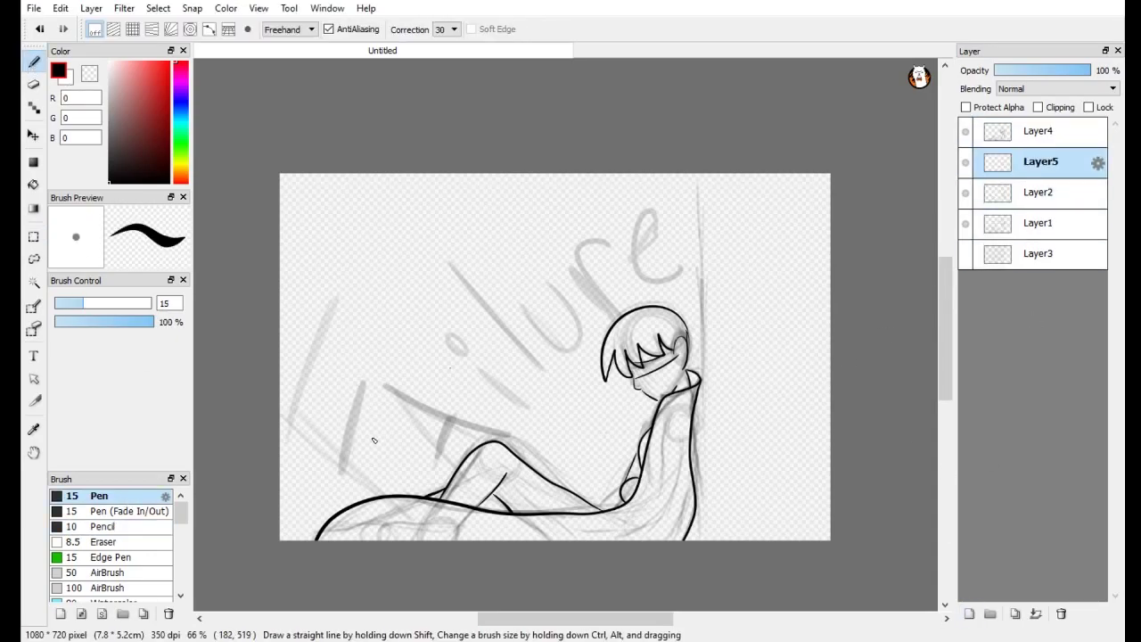
left_click_drag(284, 352, 368, 533)
mouse_move(284, 351)
left_mouse_down()
mouse_move(412, 219)
mouse_move(414, 283)
left_mouse_up()
left_click_drag(413, 280, 329, 354)
left_click_drag(329, 354, 340, 384)
left_click_drag(340, 384, 378, 355)
left_click_drag(378, 355, 389, 539)
key("ctrl+t")
left_click(924, 615)
key("ctrl+z")
key("ctrl+z")
key("ctrl+z")
key("ctrl+z")
key("ctrl+z")
key("ctrl+z")
key("ctrl+z")
left_click_drag(284, 353, 410, 254)
left_click_drag(409, 255, 417, 292)
key("ctrl+z")
key("ctrl+z")
left_click_drag(284, 353, 424, 253)
left_click_drag(422, 253, 429, 289)
left_click_drag(428, 289, 326, 342)
mouse_move(326, 341)
left_mouse_down()
mouse_move(335, 363)
mouse_move(458, 305)
left_mouse_up()
left_click_drag(461, 327, 357, 384)
key("ctrl+z")
key("ctrl+z")
key("ctrl+z")
key("ctrl+z")
key("ctrl+z")
key("ctrl+z")
key("ctrl+z")
Step: Ink the outlined letters "Fail" on Layer5 with the size 15 Pen, starting with a large F at the canvas's left edge
left_click_drag(285, 353, 404, 252)
left_click_drag(404, 251, 414, 287)
mouse_move(415, 289)
left_mouse_down()
mouse_move(324, 364)
mouse_move(367, 364)
mouse_move(404, 345)
left_mouse_up()
left_click_drag(404, 347, 416, 379)
left_click_drag(415, 379, 368, 403)
left_click_drag(370, 405, 410, 542)
left_click_drag(426, 492, 492, 486)
left_click_drag(450, 446, 490, 490)
left_click_drag(503, 397, 539, 477)
left_click_drag(504, 349, 510, 363)
left_click_drag(542, 234, 597, 477)
Step: Transform the inked "Fail" lettering on Layer5 with a slight counterclockwise tilt and apply it
key("ctrl+t")
left_click_drag(604, 210, 559, 257)
mouse_move(523, 353)
left_mouse_down()
mouse_move(545, 329)
mouse_move(519, 335)
left_mouse_up()
left_click_drag(567, 254, 566, 214)
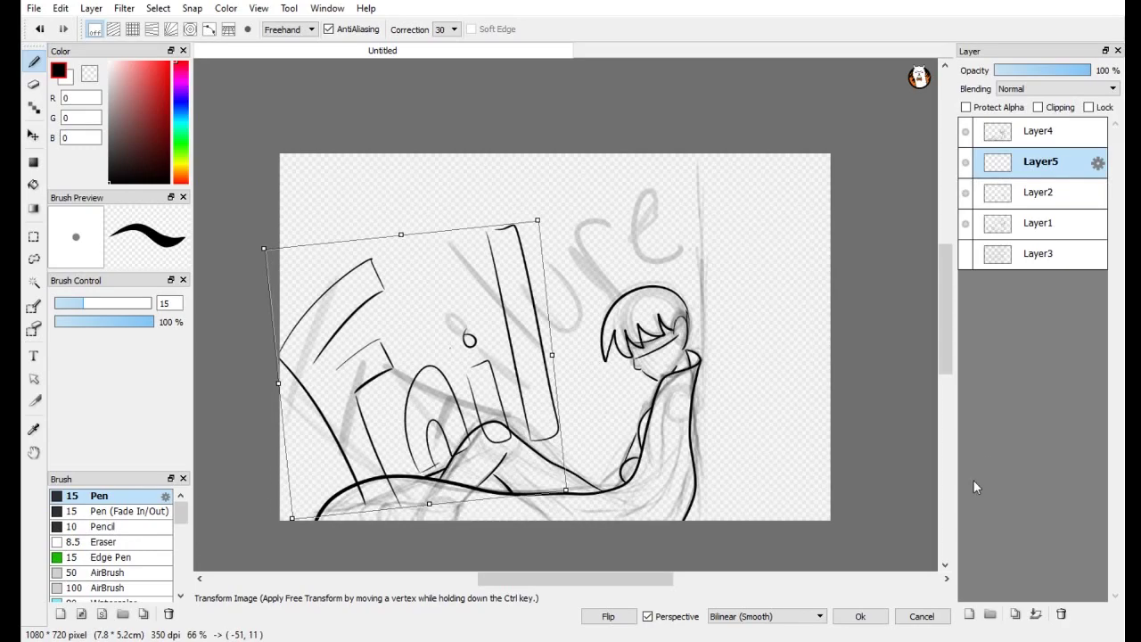
left_click(860, 616)
Step: Ink the outlined letters "u" and "r" beside the "l", and try an "e" over the shoulder, erasing it again
mouse_move(569, 387)
left_mouse_down()
mouse_move(616, 393)
mouse_move(624, 447)
left_mouse_up()
left_click_drag(612, 392, 625, 445)
left_click_drag(662, 412, 688, 436)
mouse_move(666, 425)
left_mouse_down()
mouse_move(686, 414)
mouse_move(690, 434)
left_mouse_up()
key("ctrl+z")
key("ctrl+z")
key("ctrl+z")
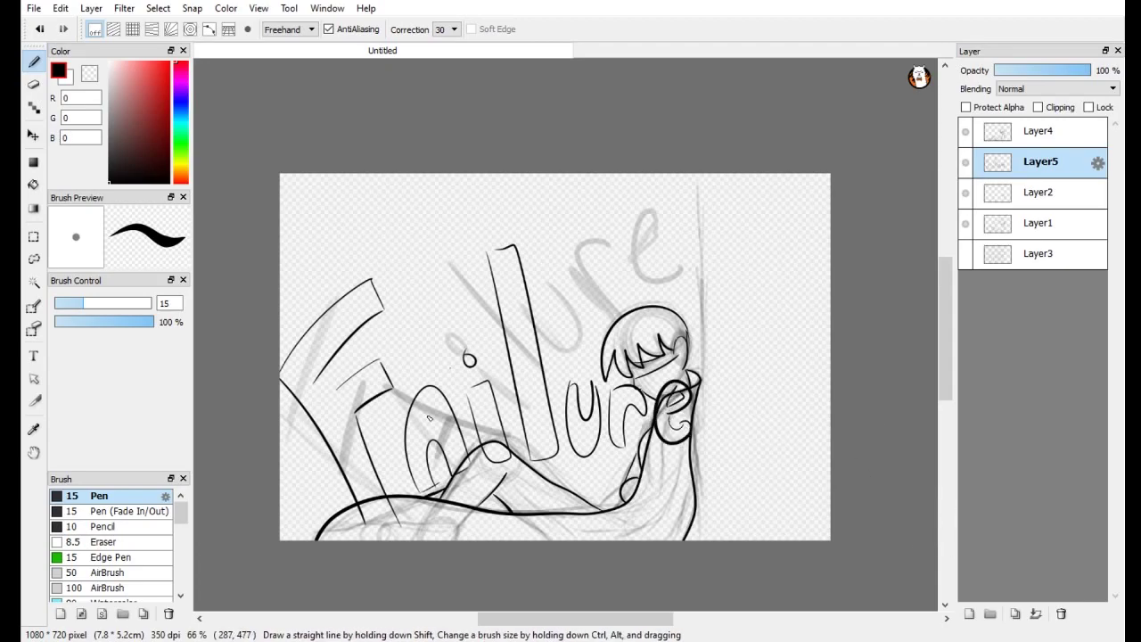
left_click(966, 224)
left_click(965, 224)
key("e")
left_click_drag(670, 383, 680, 402)
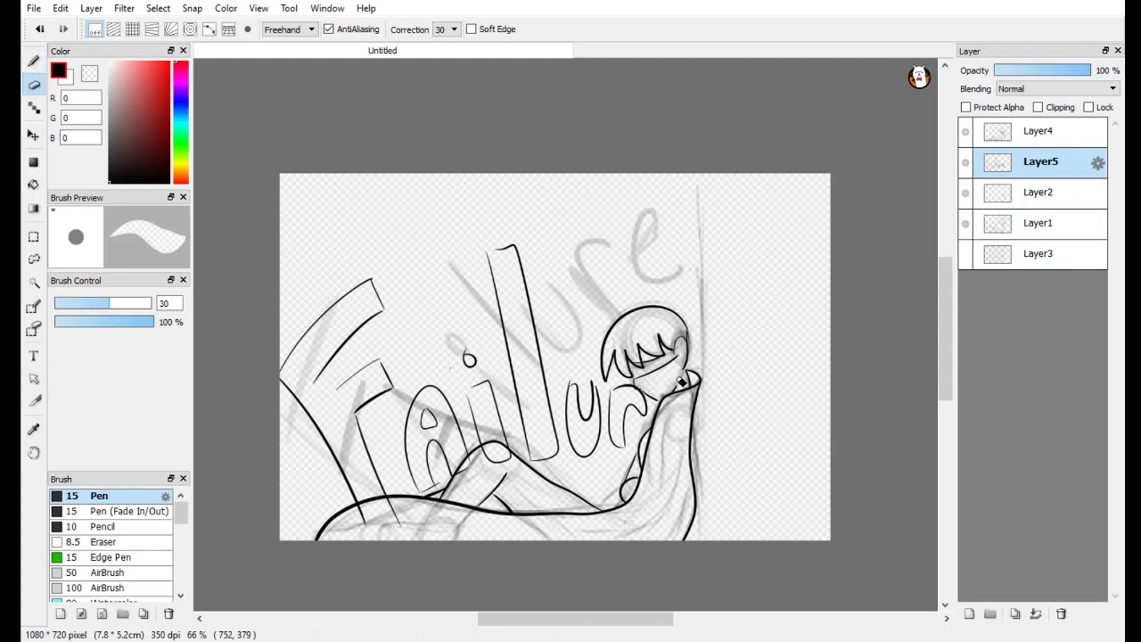
Step: Ink a straight vertical wall line behind the figure on Layer4 using crisscross snapping, replacing the freehand attempt, and turn snapping off
left_click(1008, 132)
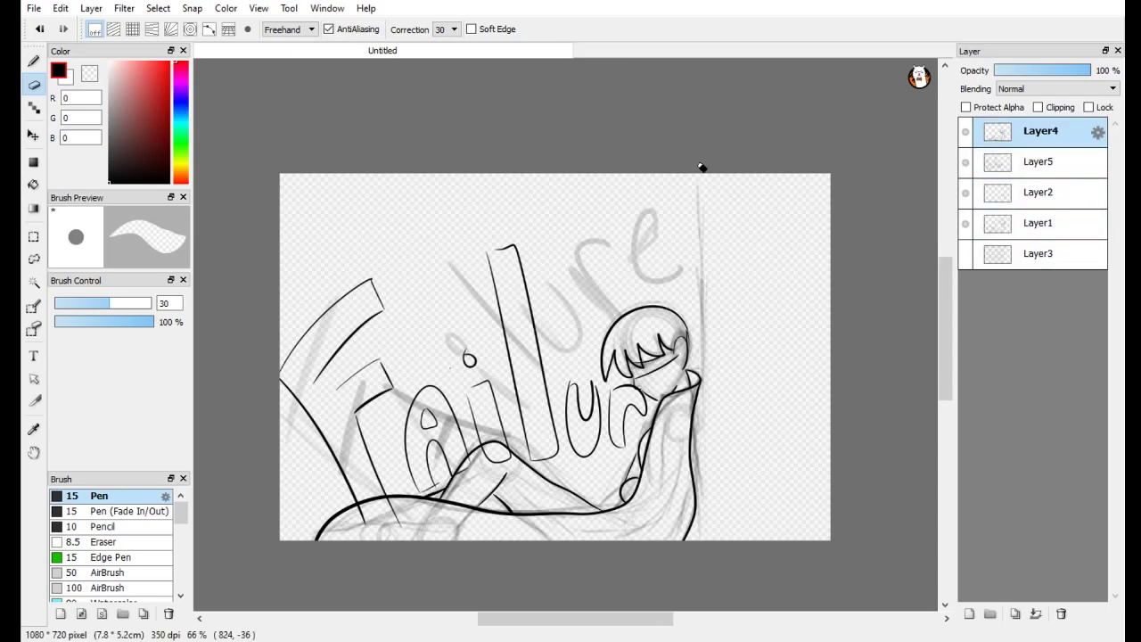
key("b")
left_click_drag(700, 175, 710, 540)
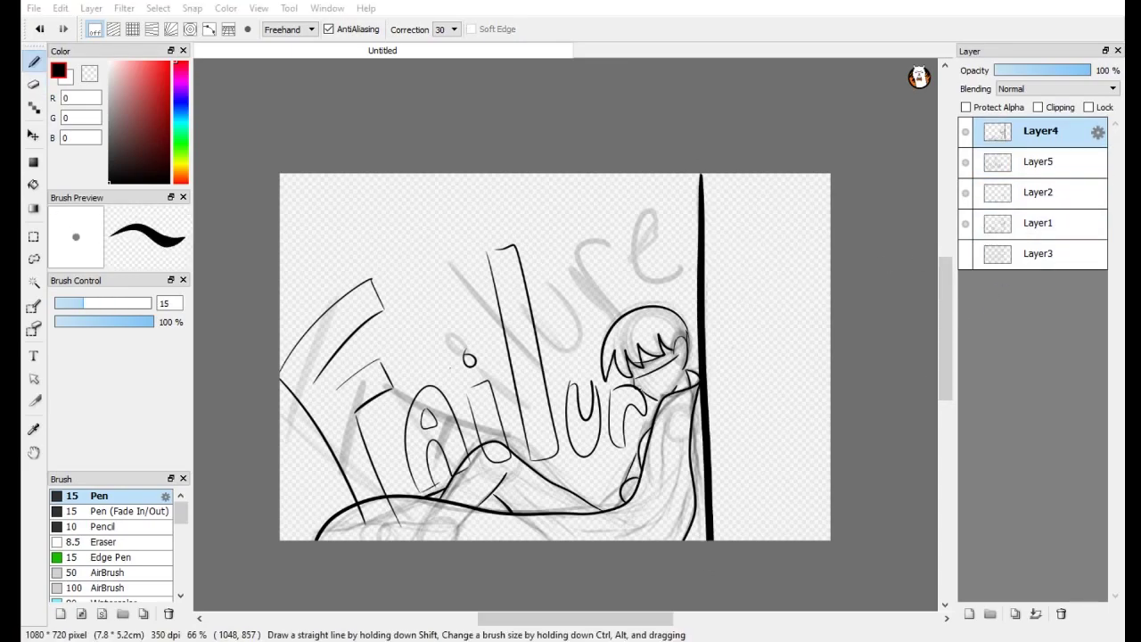
key("e")
key("ctrl+z")
left_click(132, 29)
key("b")
left_click_drag(703, 175, 702, 540)
left_click(95, 30)
Step: Erase the figure's long back line beside the wall line and hide the sketch layers, Layer1 and Layer2
key("e")
key("b")
key("e")
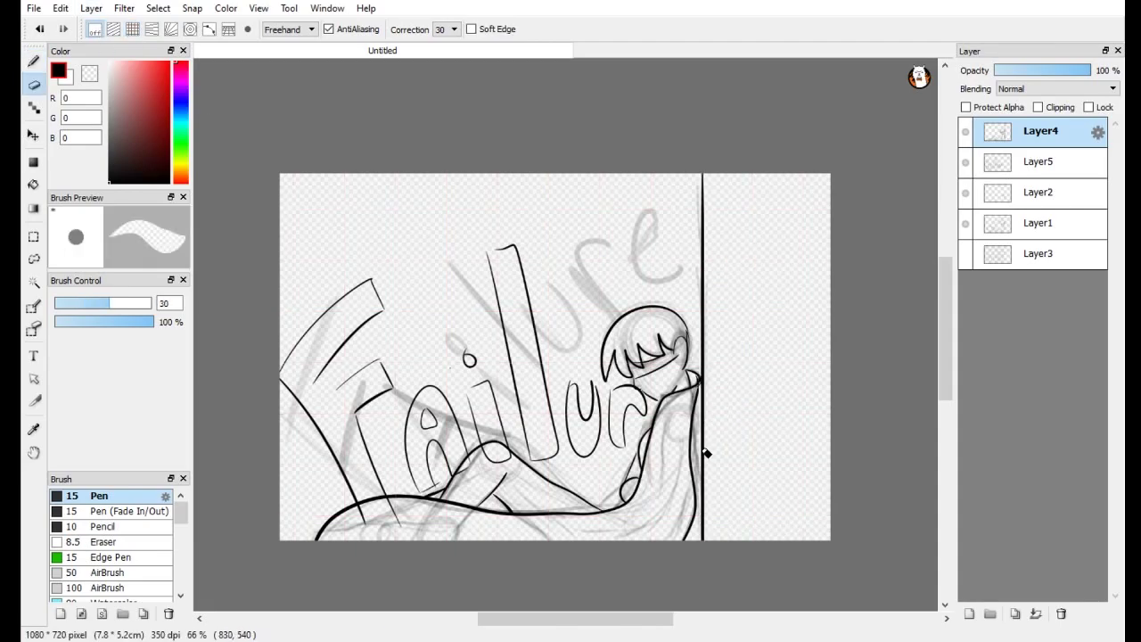
key("b")
key("e")
key("b")
key("e")
key("b")
key("e")
left_click(965, 222)
left_click(965, 192)
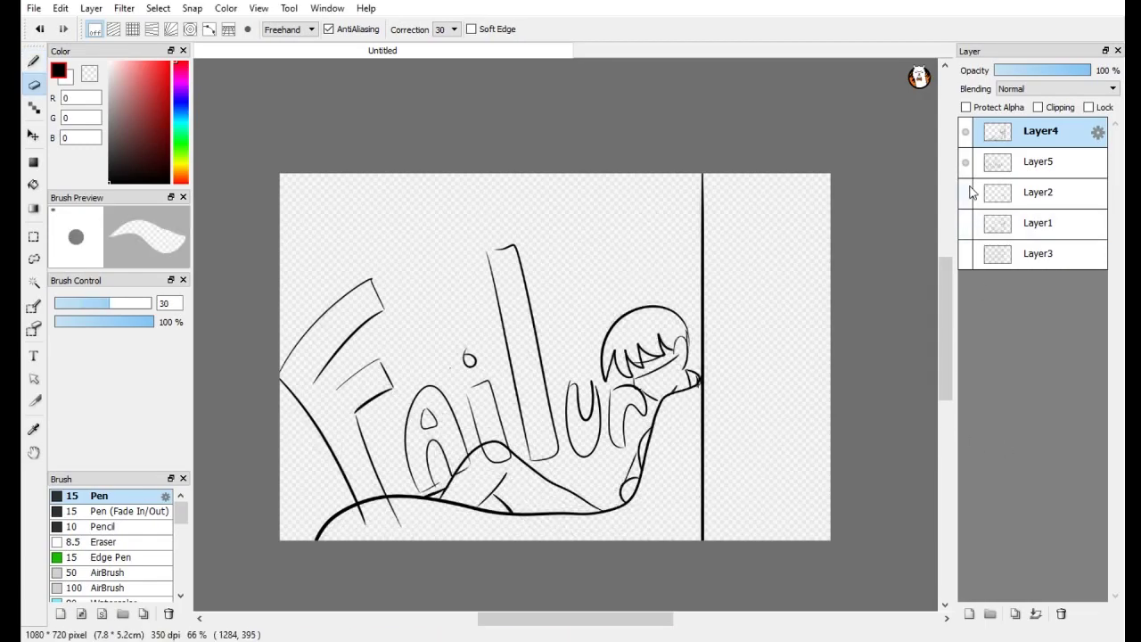
Step: Ink the eye beneath the bangs on Layer4 and two lines running from it down the cheek
key("b")
key("e")
key("b")
left_click_drag(650, 363, 659, 362)
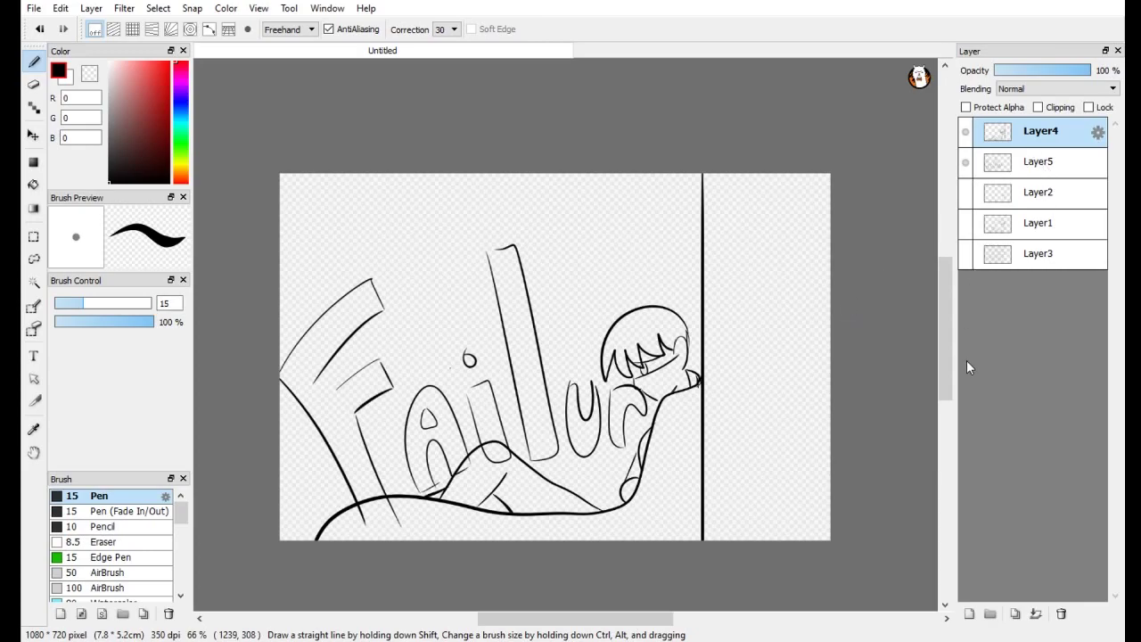
scroll(875, 468, "down", 1)
scroll(879, 491, "up", 2)
scroll(649, 362, "up", 2)
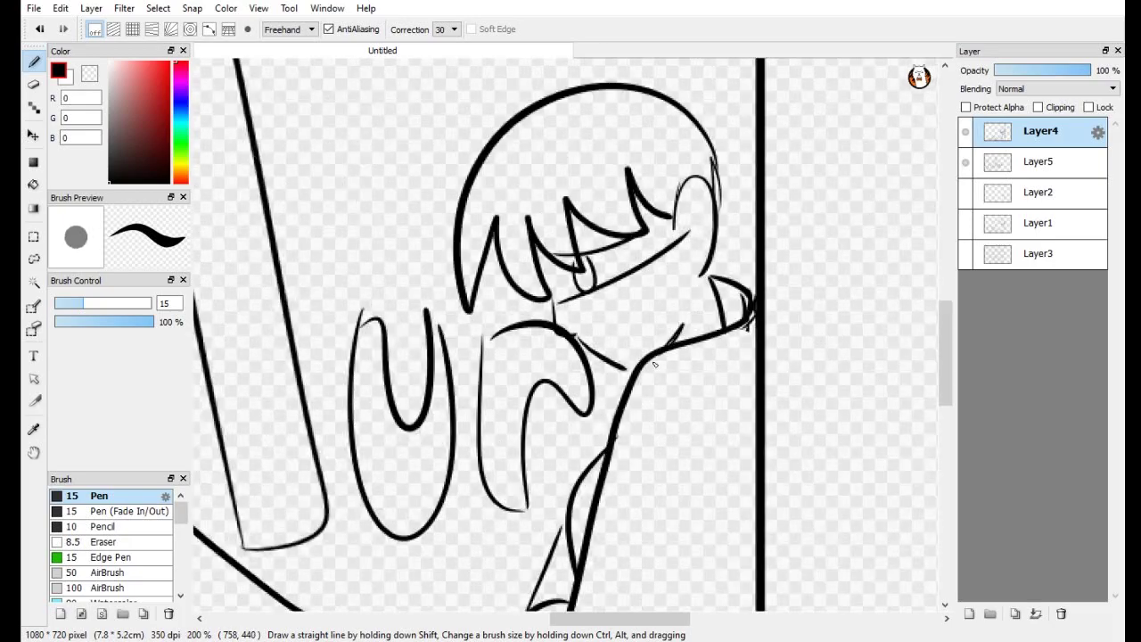
scroll(654, 363, "up", 1)
mouse_move(542, 235)
left_mouse_down()
mouse_move(564, 241)
mouse_move(586, 357)
left_mouse_up()
mouse_move(570, 256)
left_mouse_down()
mouse_move(620, 326)
mouse_move(620, 372)
left_mouse_up()
scroll(667, 439, "down", 3)
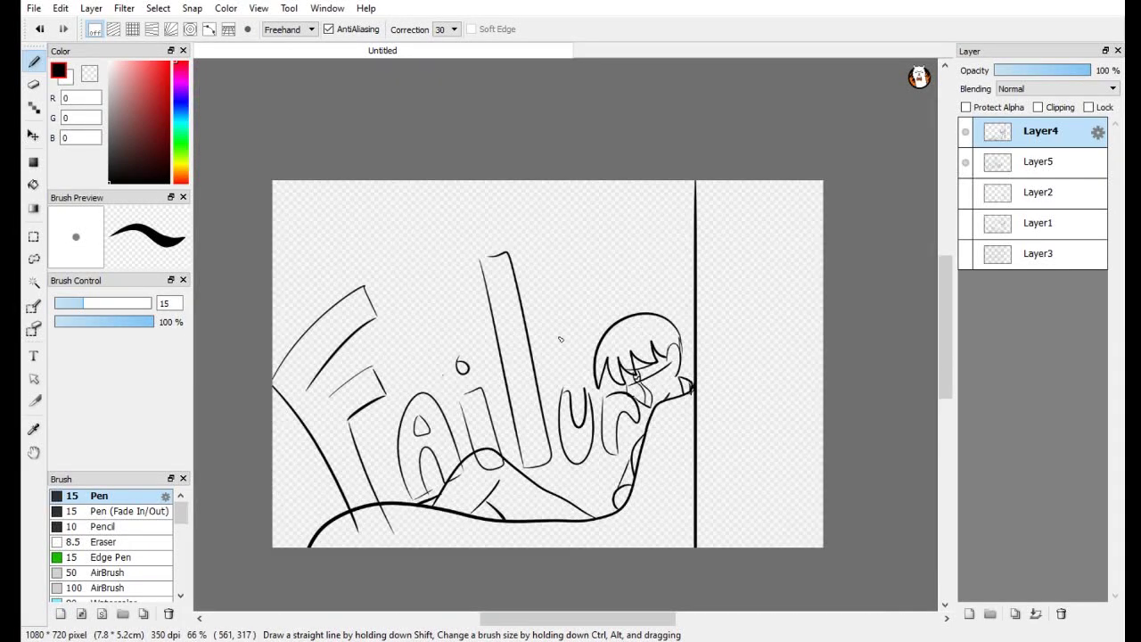
scroll(594, 205, "down", 3)
scroll(581, 227, "up", 3)
Step: Move and rotate the lettering on Layer5 up clear of the legs, and ink the final "e" over the hair to complete "Failure"
left_click(1003, 170)
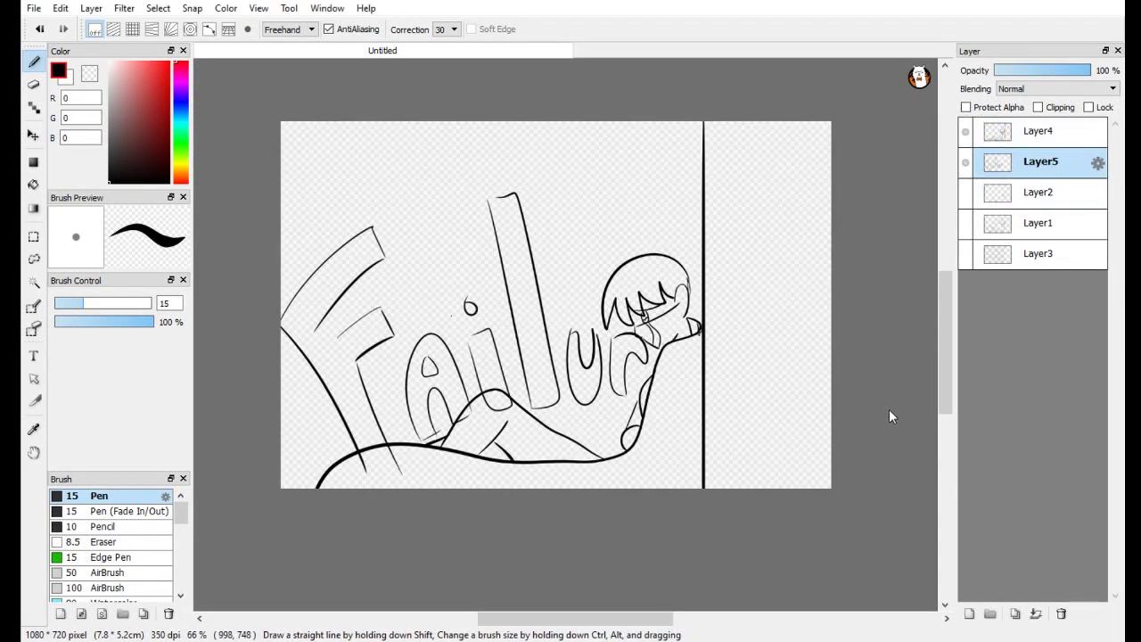
key("ctrl+t")
left_click_drag(529, 329, 522, 262)
left_click_drag(645, 385, 659, 356)
left_click_drag(587, 262, 572, 256)
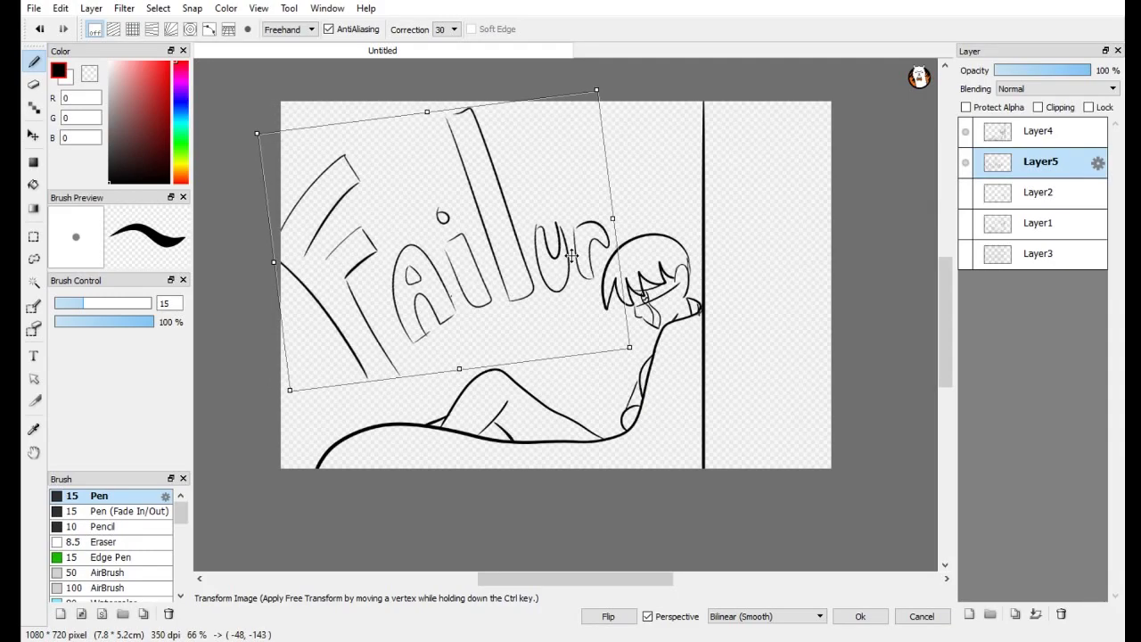
key("Return")
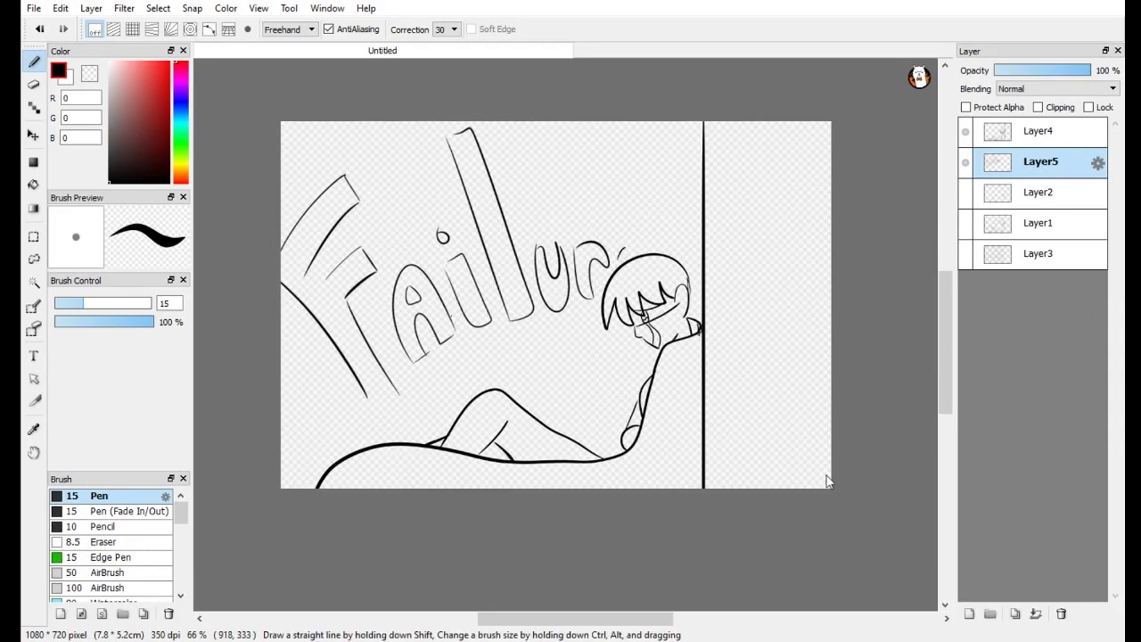
mouse_move(623, 262)
left_mouse_down()
mouse_move(613, 261)
mouse_move(646, 271)
left_mouse_up()
left_click_drag(628, 255, 631, 250)
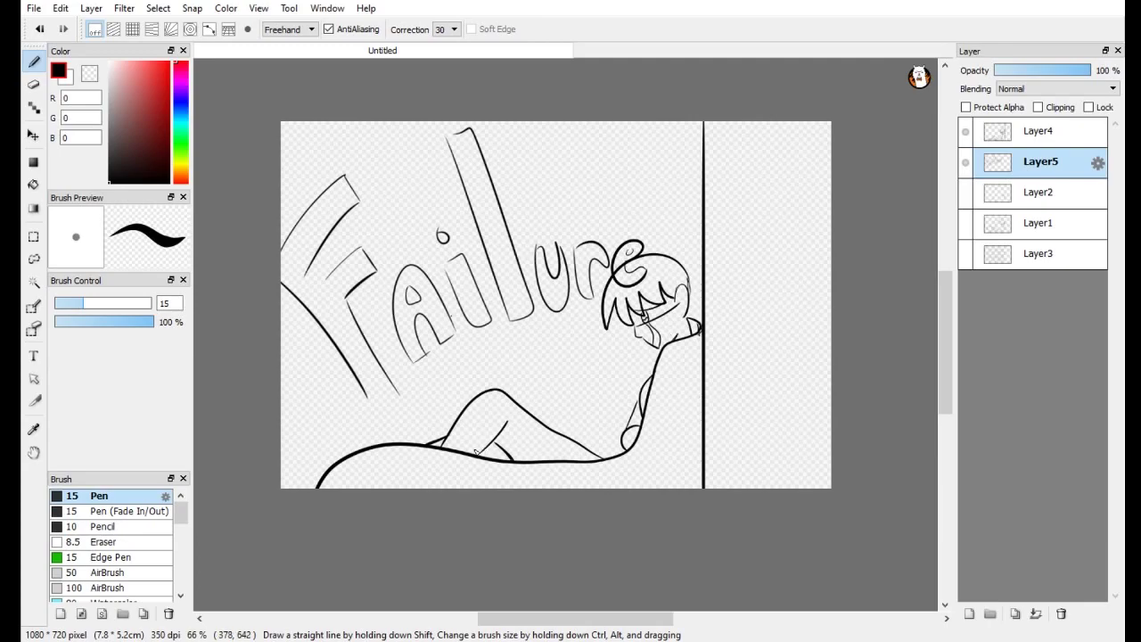
Step: Draw a straight horizontal line from the canvas's left edge to the arm using crisscross snapping, and erase the part crossing the knee
mouse_move(281, 425)
left_mouse_down()
mouse_move(525, 390)
mouse_move(640, 390)
left_mouse_up()
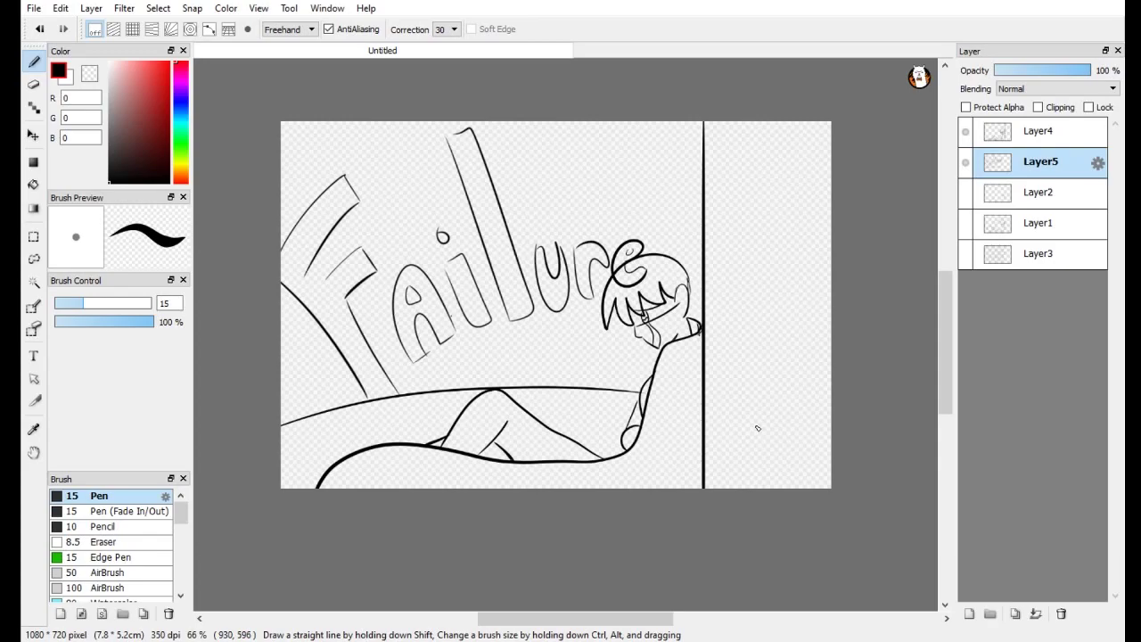
key("ctrl+z")
left_click(133, 29)
left_click_drag(275, 397, 642, 389)
key("e")
key("b")
key("e")
left_click_drag(481, 396, 486, 399)
key("p")
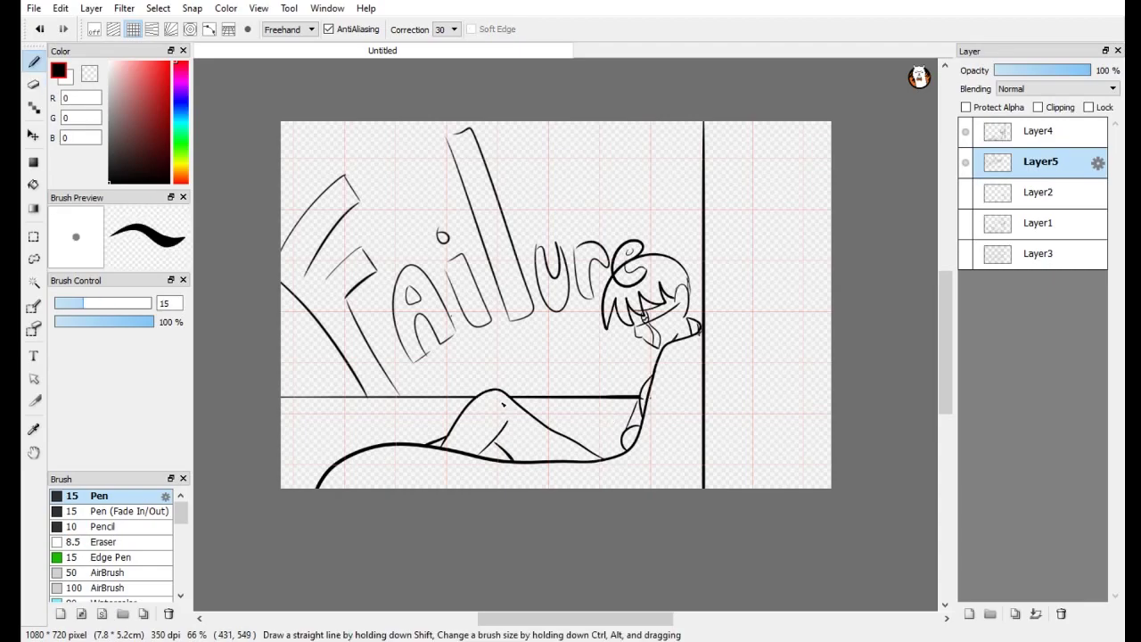
Step: Show the brick layer, Layer3, again
key("e")
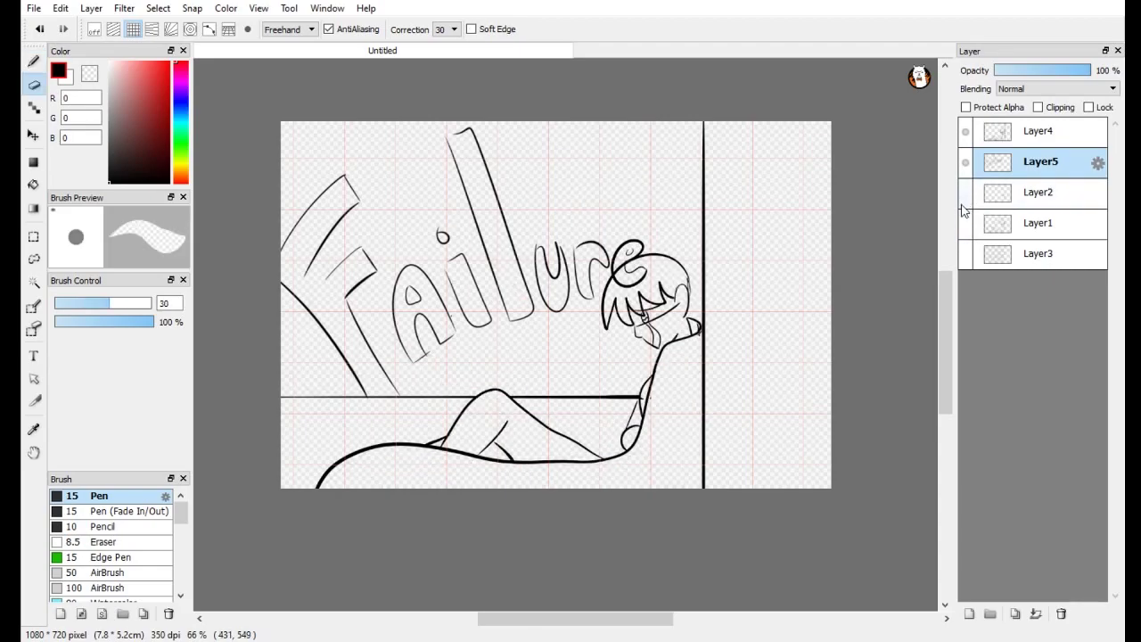
left_click(965, 254)
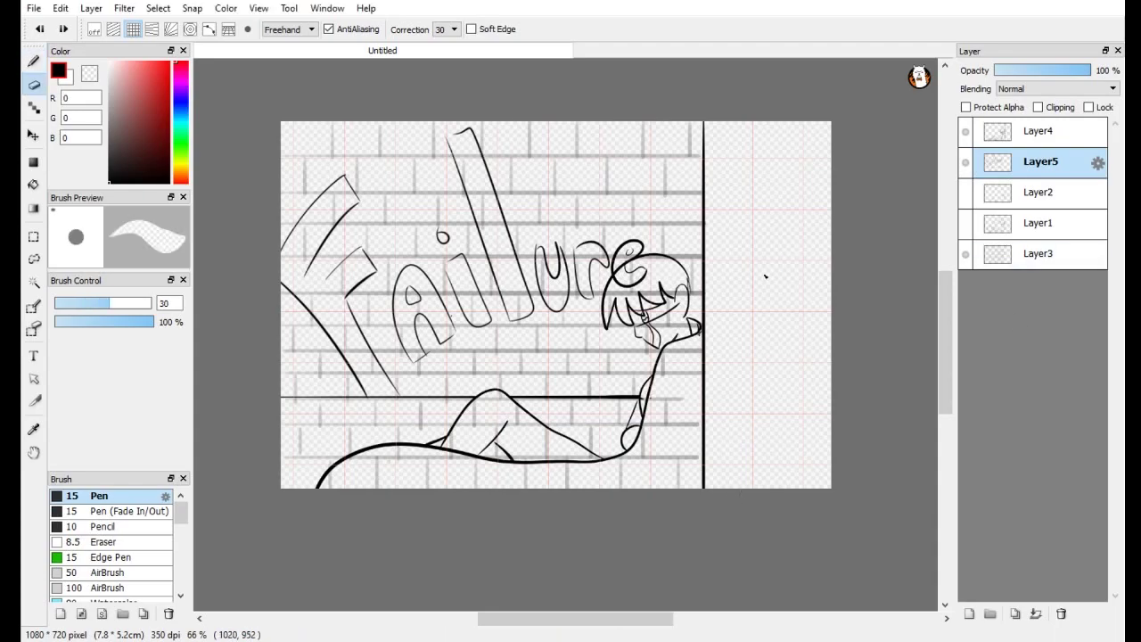
Step: Ink eight straight horizontal brick lines over the rough ones on Layer5, from the canvas's left edge to the wall's vertical line or the figure
key("p")
left_click_drag(282, 154, 703, 153)
left_click_drag(281, 193, 708, 192)
left_click_drag(283, 223, 703, 223)
left_click_drag(283, 255, 702, 255)
left_click_drag(282, 291, 610, 291)
left_click_drag(282, 325, 595, 324)
left_click_drag(281, 349, 655, 349)
left_click_drag(282, 371, 658, 370)
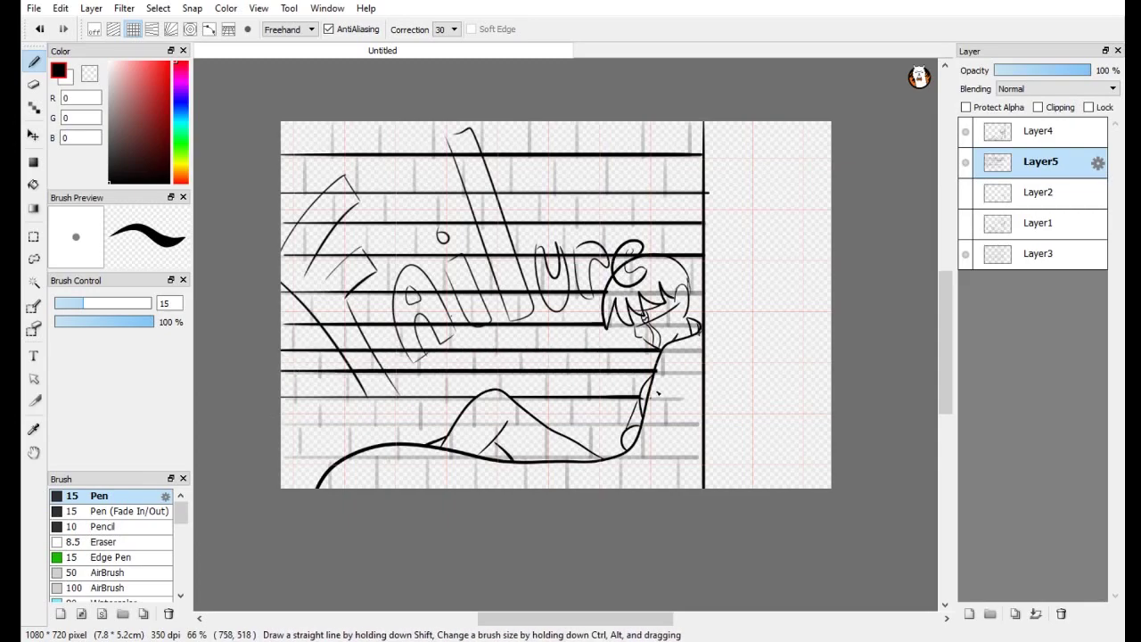
Step: Hide the rough brick layer, Layer3, keeping Layer4 and Layer5 shown
left_click(965, 256)
left_click(966, 162)
left_click(965, 132)
left_click(966, 132)
left_click(965, 162)
left_click_drag(328, 117, 337, 156)
left_click_drag(404, 119, 402, 156)
key("e")
left_click(329, 158)
key("ctrl+z")
key("ctrl+z")
key("ctrl+z")
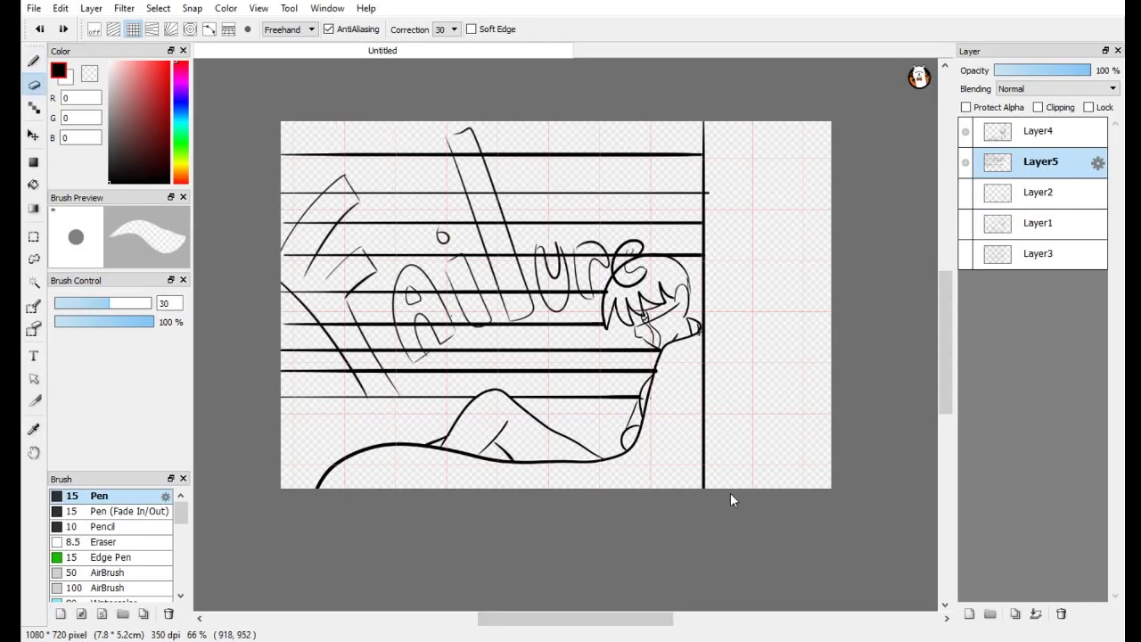
Step: Draw six vertical joints across the top row of bricks with the pen
key("b")
left_click_drag(325, 122, 326, 153)
left_click_drag(418, 123, 418, 154)
left_click_drag(557, 122, 558, 153)
left_click_drag(496, 122, 497, 154)
left_click_drag(615, 122, 616, 153)
left_click_drag(684, 122, 683, 153)
Step: Draw staggered vertical joints across the second and third brick rows
left_click_drag(292, 155, 291, 191)
left_click_drag(373, 155, 375, 189)
left_click_drag(470, 156, 470, 190)
left_click_drag(531, 156, 532, 184)
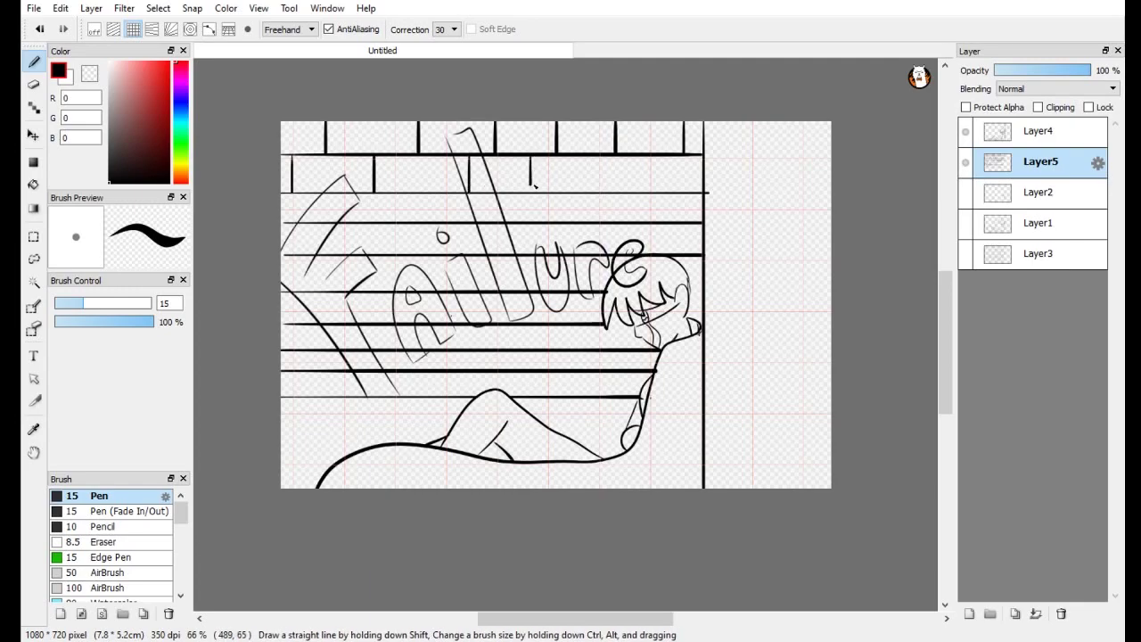
left_click_drag(652, 174, 652, 191)
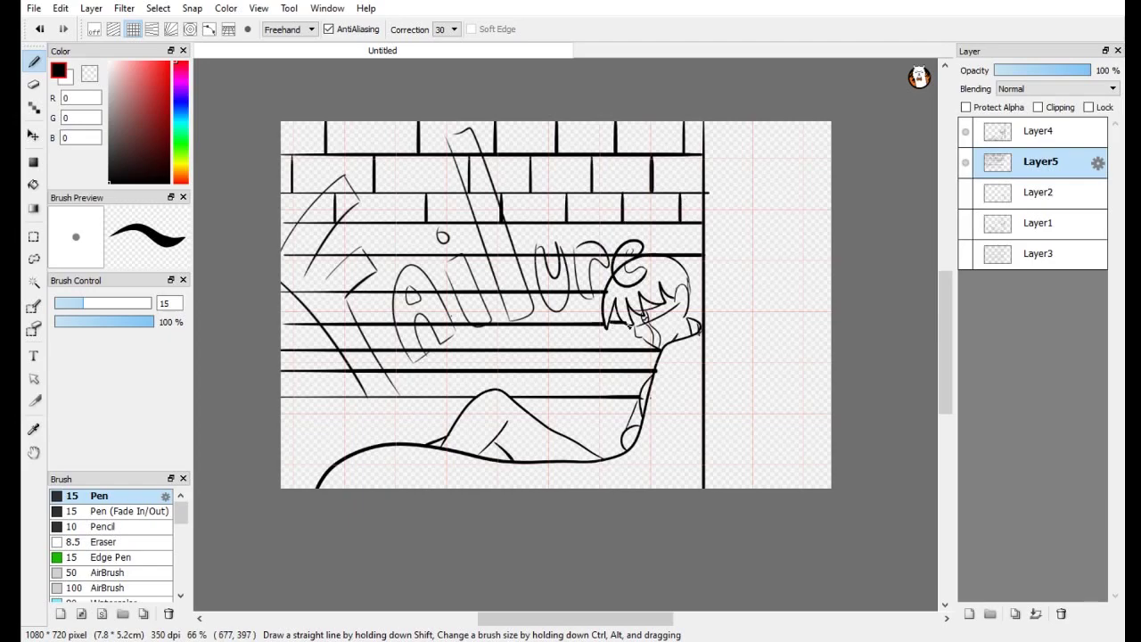
Step: Draw staggered vertical joints across the fourth and fifth brick rows, behind the lettering
key("e")
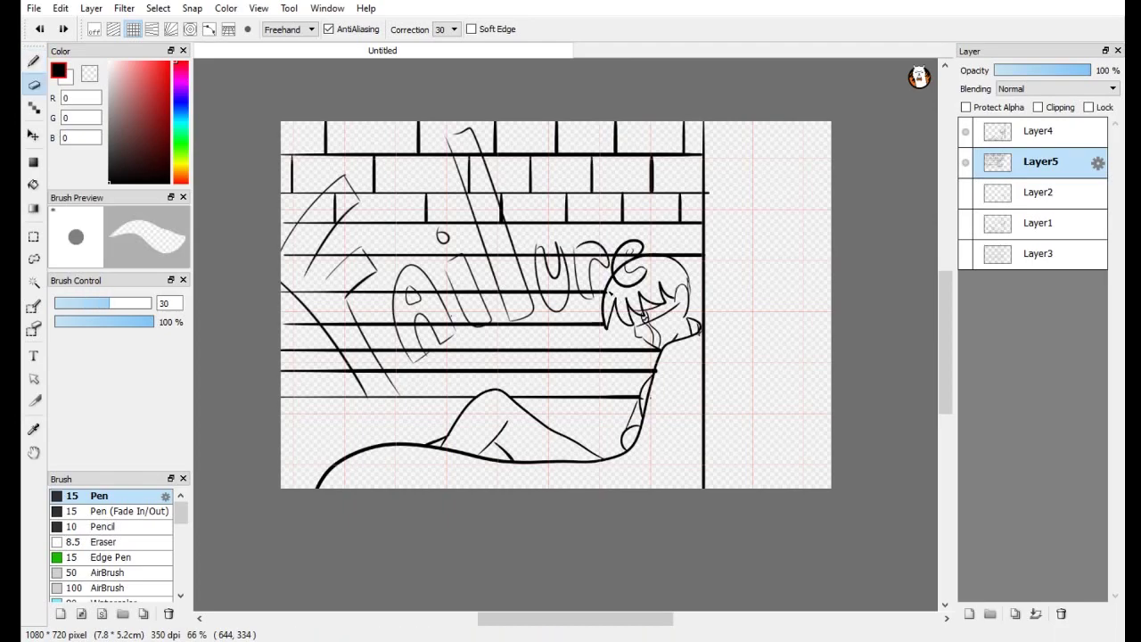
key("b")
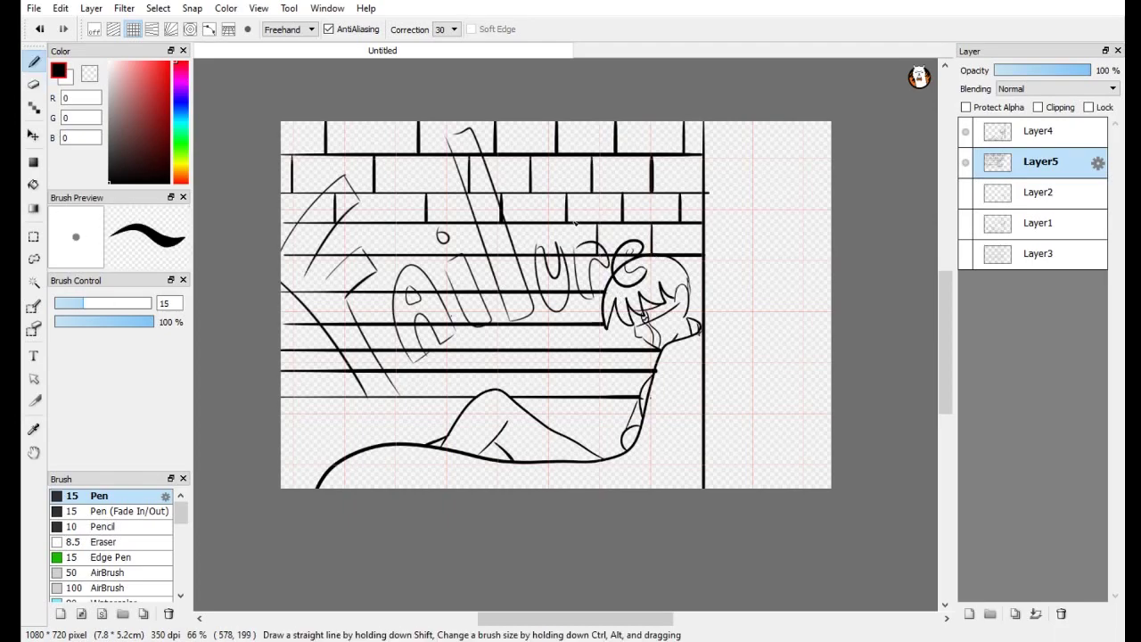
left_click_drag(388, 223, 388, 257)
left_click_drag(308, 222, 308, 257)
left_click_drag(346, 258, 346, 284)
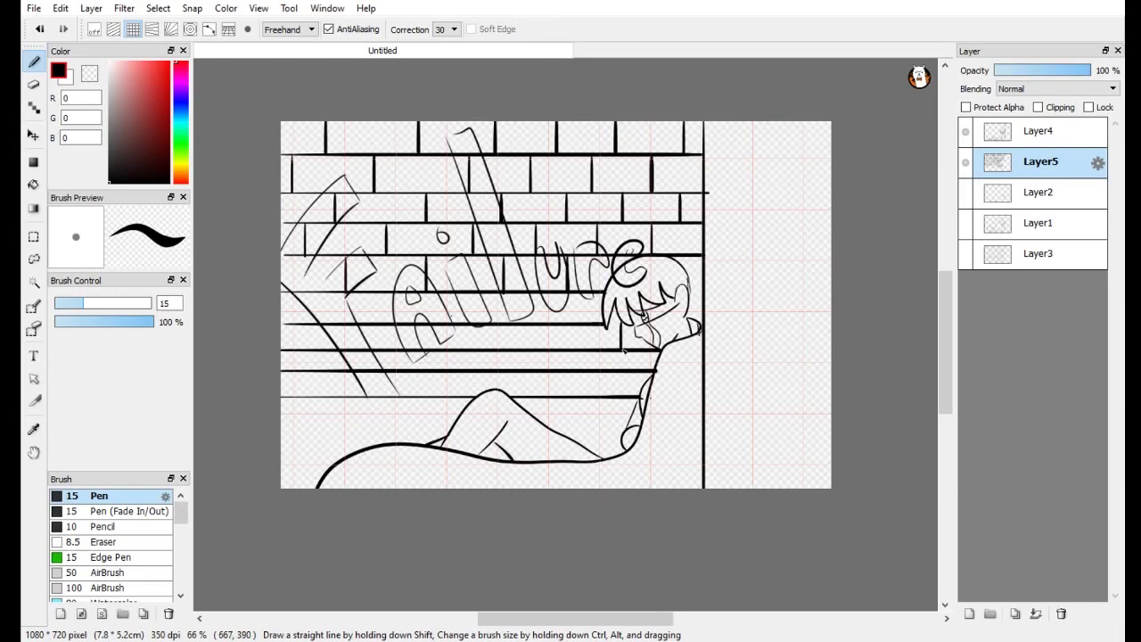
Step: Draw the vertical joints of the remaining four brick rows down to the ground line
left_click_drag(313, 292, 313, 325)
left_click_drag(390, 293, 391, 324)
left_click_drag(471, 292, 470, 324)
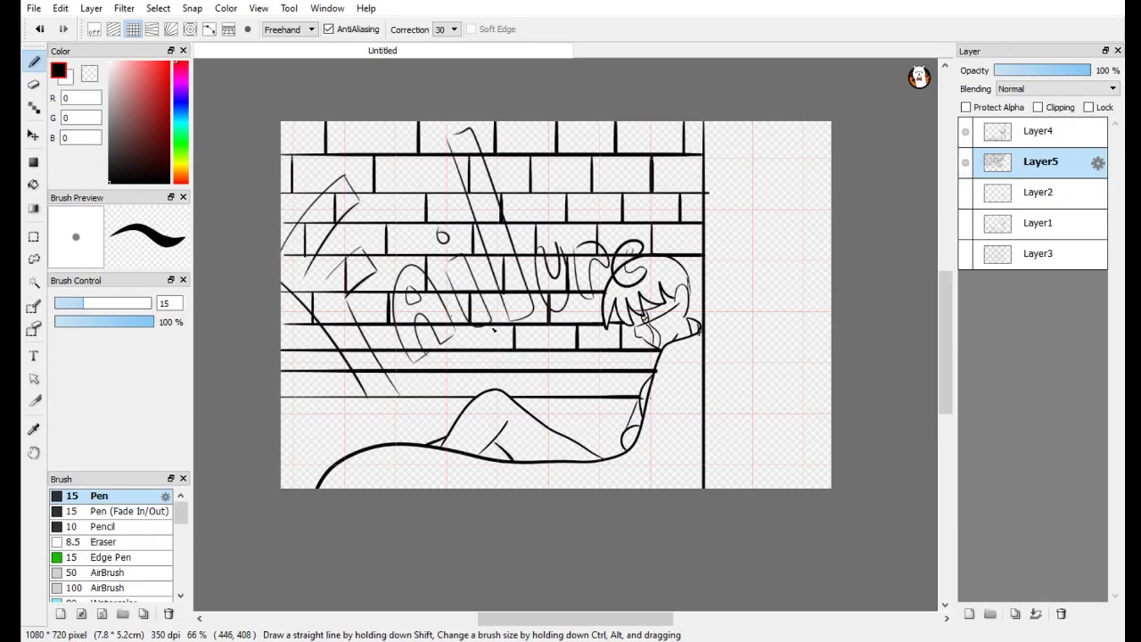
mouse_move(356, 326)
left_mouse_down()
mouse_move(355, 349)
mouse_move(303, 396)
mouse_move(355, 397)
left_mouse_up()
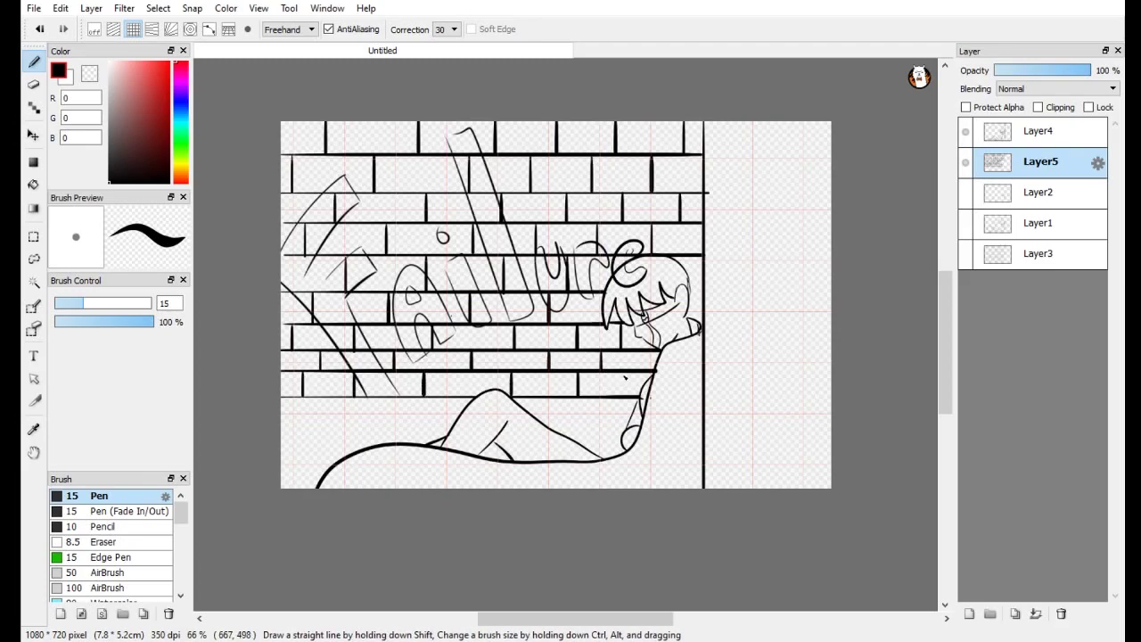
Step: Turn off snapping and erase the lettering over the hair and the brick line sticking out past the wall's edge
key("e")
left_click(95, 29)
mouse_move(644, 267)
left_mouse_down()
mouse_move(632, 285)
mouse_move(620, 280)
left_mouse_up()
key("b")
key("e")
key("b")
key("e")
key("b")
Step: Add a new layer, Layer6, and move it beneath Layer5
left_click(141, 101)
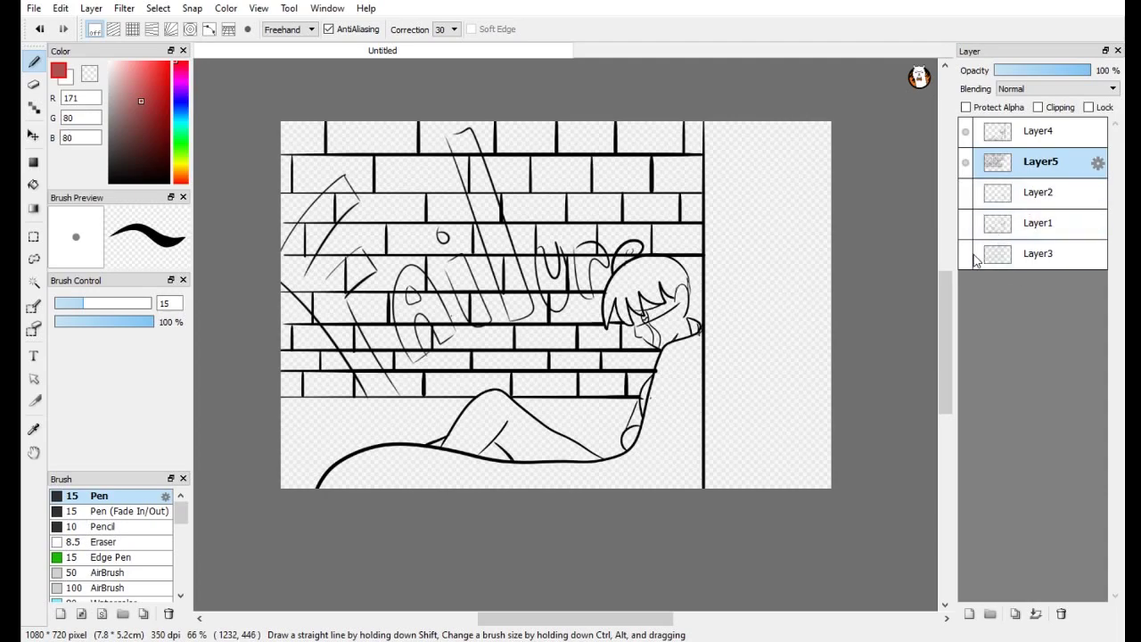
left_click(969, 613)
left_click_drag(1018, 164, 1018, 211)
Step: Set the stroke correction to 0 and the brush size to 64, and paint the brick wall dark red on Layer6
left_click(169, 63)
mouse_move(397, 162)
left_mouse_down()
mouse_move(383, 199)
mouse_move(328, 244)
mouse_move(290, 145)
left_mouse_up()
left_click(454, 30)
left_click(443, 43)
left_click(131, 304)
mouse_move(349, 173)
left_mouse_down()
mouse_move(296, 271)
mouse_move(461, 155)
left_mouse_up()
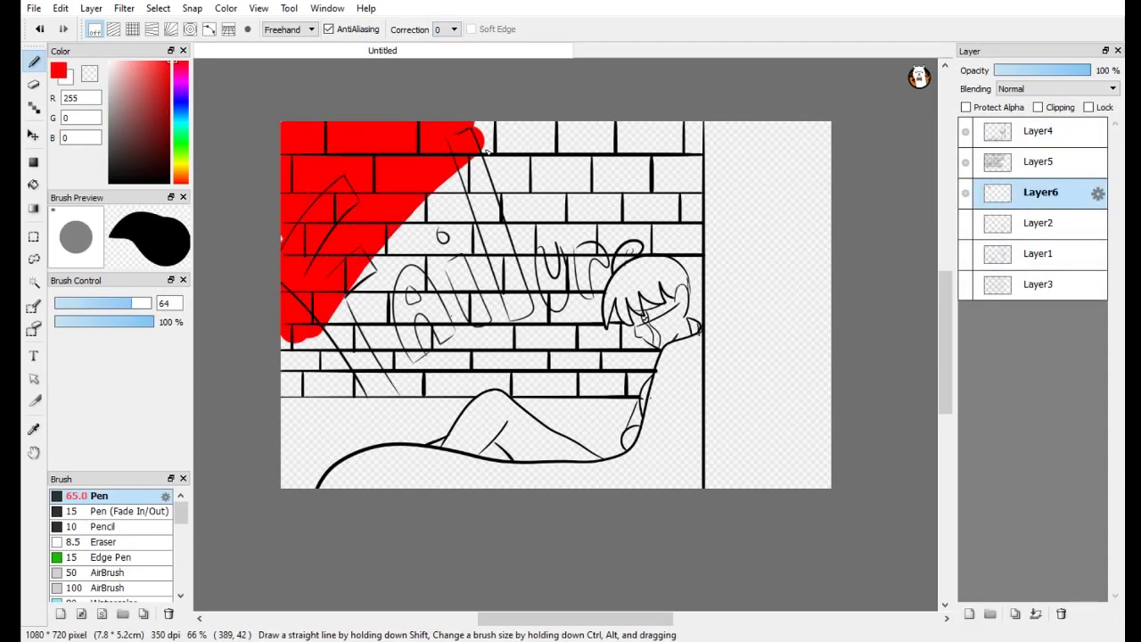
left_click(169, 109)
mouse_move(402, 195)
left_mouse_down()
mouse_move(393, 102)
mouse_move(685, 158)
mouse_move(669, 358)
mouse_move(287, 392)
mouse_move(687, 337)
mouse_move(374, 337)
left_mouse_up()
Step: Paint the hair brown (157, 78, 33) inside its outline
left_click(175, 176)
left_click(156, 107)
mouse_move(629, 281)
left_mouse_down()
mouse_move(622, 312)
mouse_move(609, 308)
mouse_move(650, 297)
mouse_move(677, 269)
mouse_move(664, 240)
left_mouse_up()
key("e")
right_click(655, 205)
key("b")
right_click(631, 270)
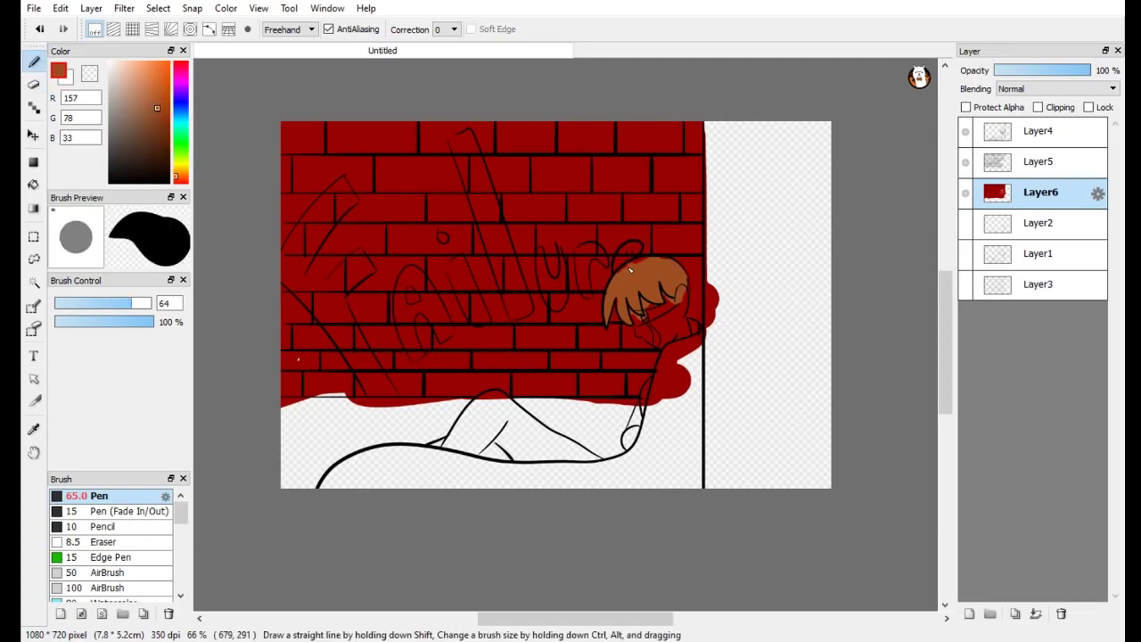
Step: Colour the eye bright green (53, 255, 0) and reduce the brush size to 13.9
left_click(181, 147)
left_click(167, 62)
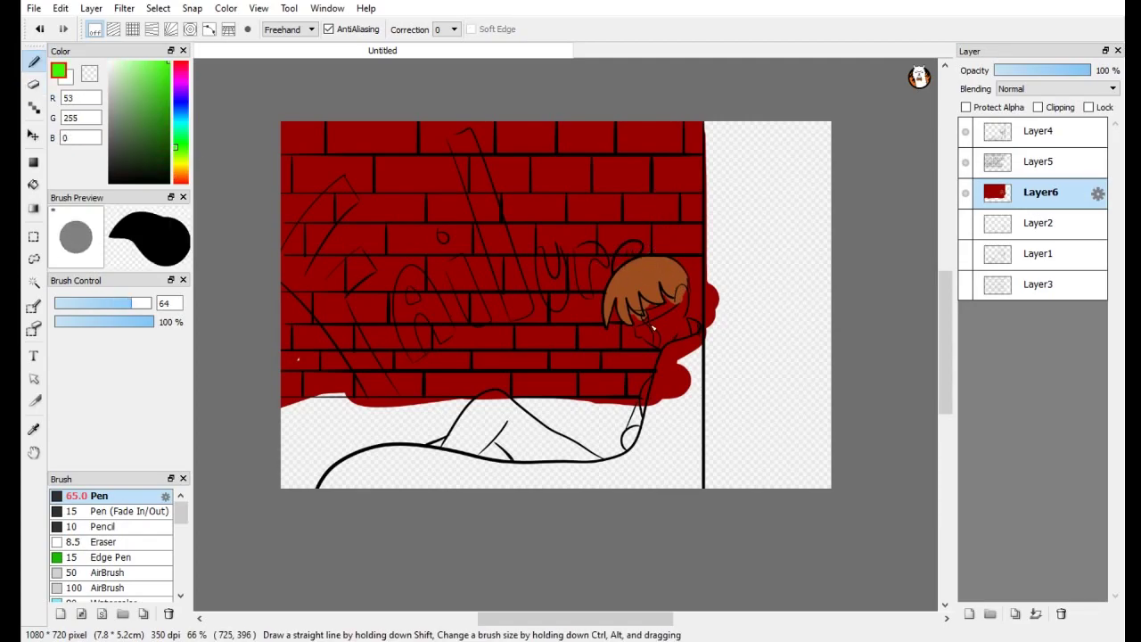
scroll(655, 318, "up", 5)
mouse_move(606, 292)
left_mouse_down()
mouse_move(585, 319)
mouse_move(593, 285)
left_mouse_up()
left_click(80, 305)
mouse_move(581, 328)
left_mouse_down()
mouse_move(717, 272)
mouse_move(807, 214)
mouse_move(836, 167)
mouse_move(829, 285)
mouse_move(803, 307)
mouse_move(722, 214)
mouse_move(623, 299)
mouse_move(585, 234)
mouse_move(534, 366)
mouse_move(496, 273)
left_mouse_up()
Step: Paint the face light grey, with dark grey on the shaded area under the bangs and on the ear
left_click(110, 90)
left_click_drag(723, 315, 769, 289)
mouse_move(693, 359)
left_mouse_down()
mouse_move(793, 274)
mouse_move(847, 353)
mouse_move(642, 383)
mouse_move(553, 418)
mouse_move(686, 481)
mouse_move(793, 312)
mouse_move(821, 355)
mouse_move(822, 439)
left_mouse_up()
Step: Paint the tear streak and the lower part of the eye blue (0, 93, 204)
left_click(168, 61)
key("e")
key("b")
left_click(184, 117)
mouse_move(159, 64)
left_mouse_down()
mouse_move(136, 71)
mouse_move(160, 62)
left_mouse_up()
left_click(184, 120)
left_click(182, 110)
left_click(170, 87)
mouse_move(599, 346)
left_mouse_down()
mouse_move(607, 334)
mouse_move(678, 468)
mouse_move(647, 486)
mouse_move(670, 501)
left_mouse_up()
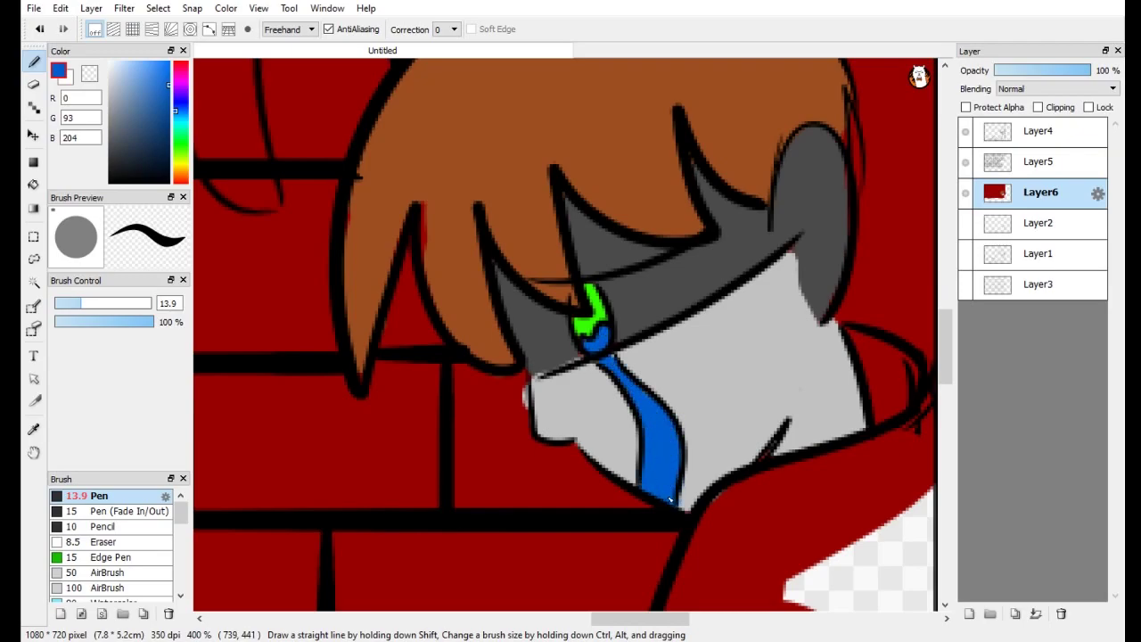
Step: Colour the collar behind the neck dark green (14, 83, 0)
scroll(692, 430, "down", 5)
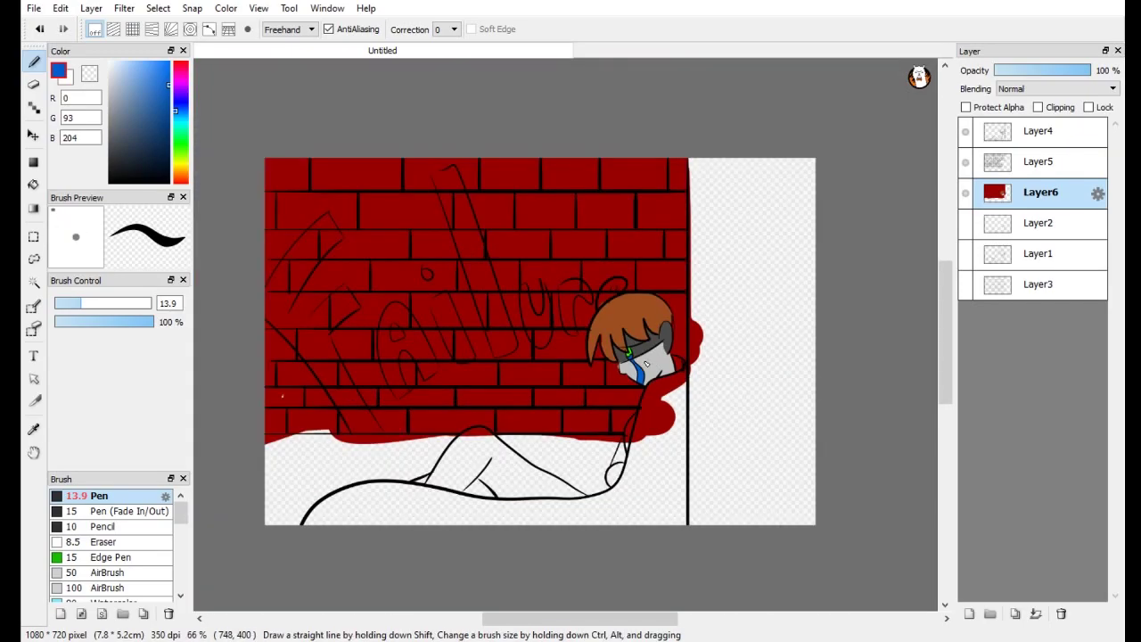
scroll(636, 363, "up", 4)
scroll(651, 375, "down", 7)
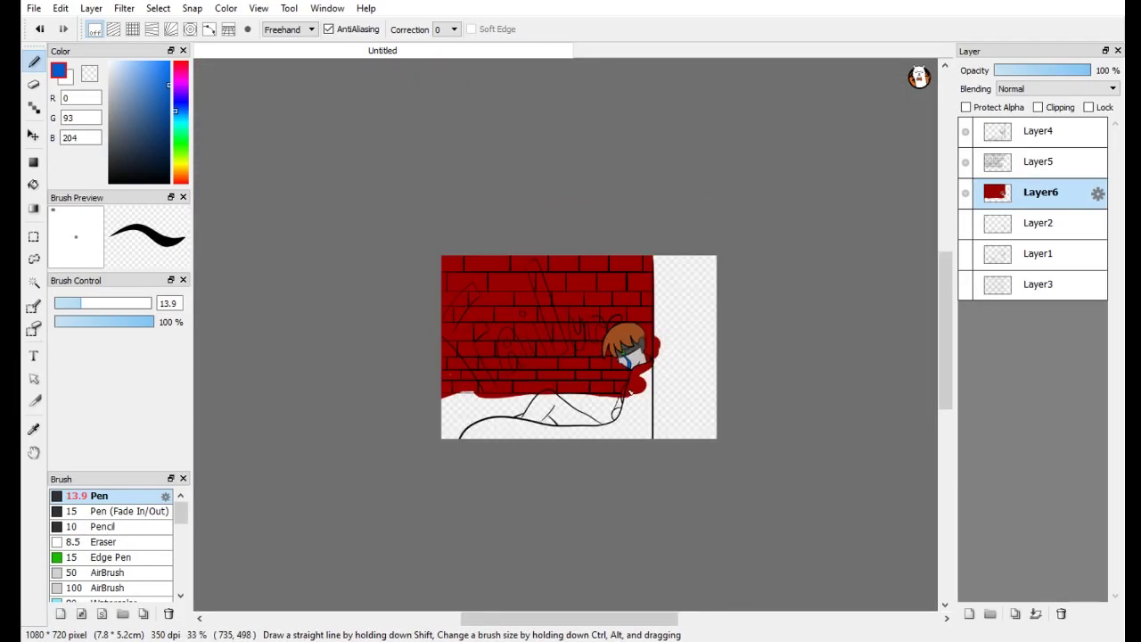
scroll(622, 419, "up", 5)
left_click(182, 149)
left_click(167, 105)
scroll(499, 206, "down", 2)
scroll(655, 163, "up", 5)
mouse_move(613, 230)
left_mouse_down()
mouse_move(616, 180)
mouse_move(595, 161)
mouse_move(637, 227)
mouse_move(610, 196)
left_mouse_up()
left_click(172, 145)
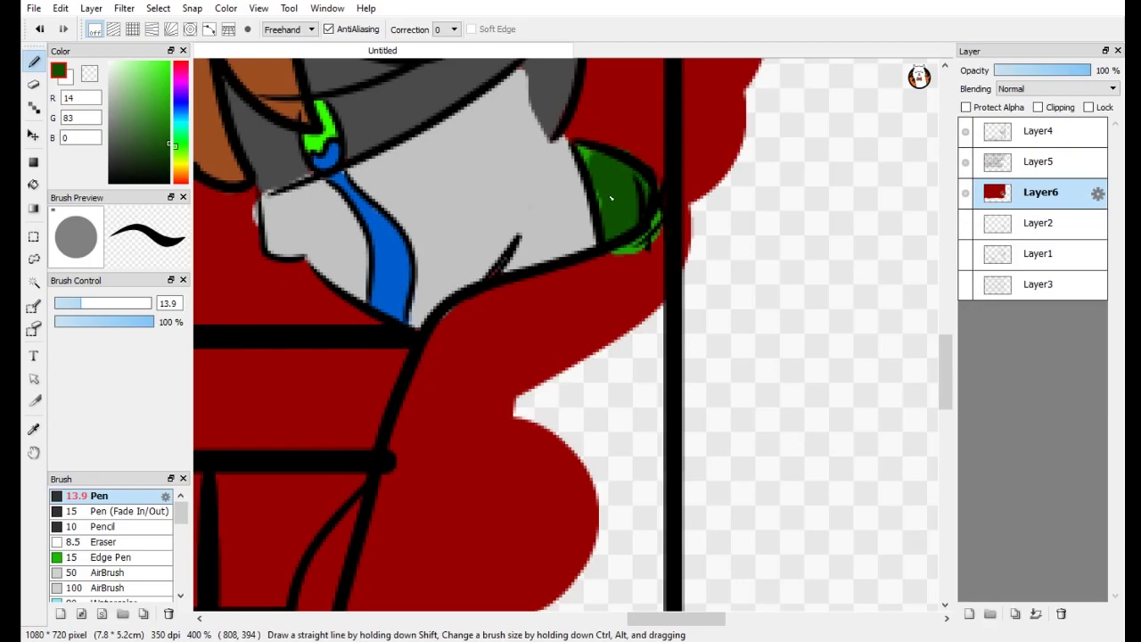
Step: Paint the upper torso and sleeve green (25, 150, 0), covering the red spill beneath the neck
left_click(170, 110)
mouse_move(642, 250)
left_mouse_down()
mouse_move(407, 344)
mouse_move(544, 383)
mouse_move(648, 306)
mouse_move(502, 441)
mouse_move(383, 580)
left_mouse_up()
scroll(570, 267, "down", 3)
scroll(553, 298, "up", 2)
key("e")
left_click_drag(561, 369, 525, 408)
key("b")
mouse_move(581, 360)
left_mouse_down()
mouse_move(581, 339)
mouse_move(476, 387)
mouse_move(469, 506)
left_mouse_up()
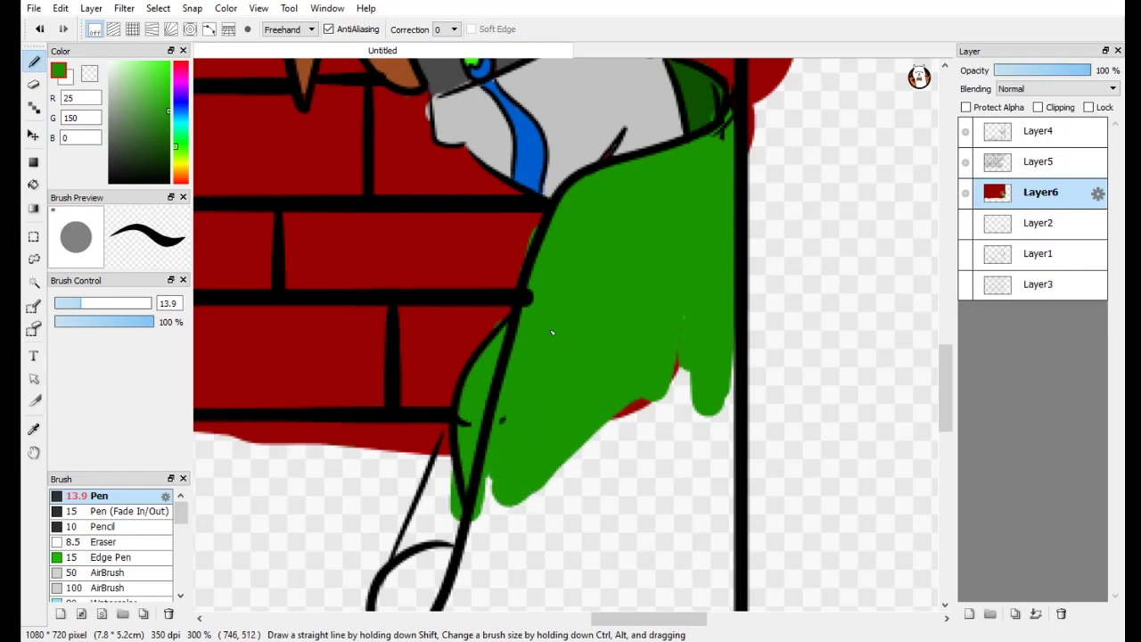
Step: Extend the green over the rest of the body and the long shape below the legs, down to the canvas's lower edge
scroll(535, 330, "down", 3)
mouse_move(531, 309)
left_mouse_down()
mouse_move(539, 361)
mouse_move(503, 352)
mouse_move(498, 310)
mouse_move(560, 352)
left_mouse_up()
mouse_move(582, 365)
left_mouse_down()
mouse_move(565, 395)
mouse_move(508, 368)
left_mouse_up()
scroll(354, 384, "down", 3)
scroll(239, 401, "up", 3)
mouse_move(261, 405)
left_mouse_down()
mouse_move(290, 372)
mouse_move(373, 345)
mouse_move(296, 380)
mouse_move(298, 412)
mouse_move(414, 352)
mouse_move(481, 360)
mouse_move(421, 365)
mouse_move(476, 378)
mouse_move(450, 405)
mouse_move(510, 370)
mouse_move(538, 394)
mouse_move(598, 370)
mouse_move(695, 368)
mouse_move(627, 408)
mouse_move(719, 348)
left_mouse_up()
scroll(822, 235, "down", 1)
scroll(775, 215, "up", 6)
Step: Touch up the collar with its dark green (14, 83, 0) and the neck crease with the face's light grey
key("e")
key("b")
right_click(700, 227)
left_click_drag(729, 268, 740, 232)
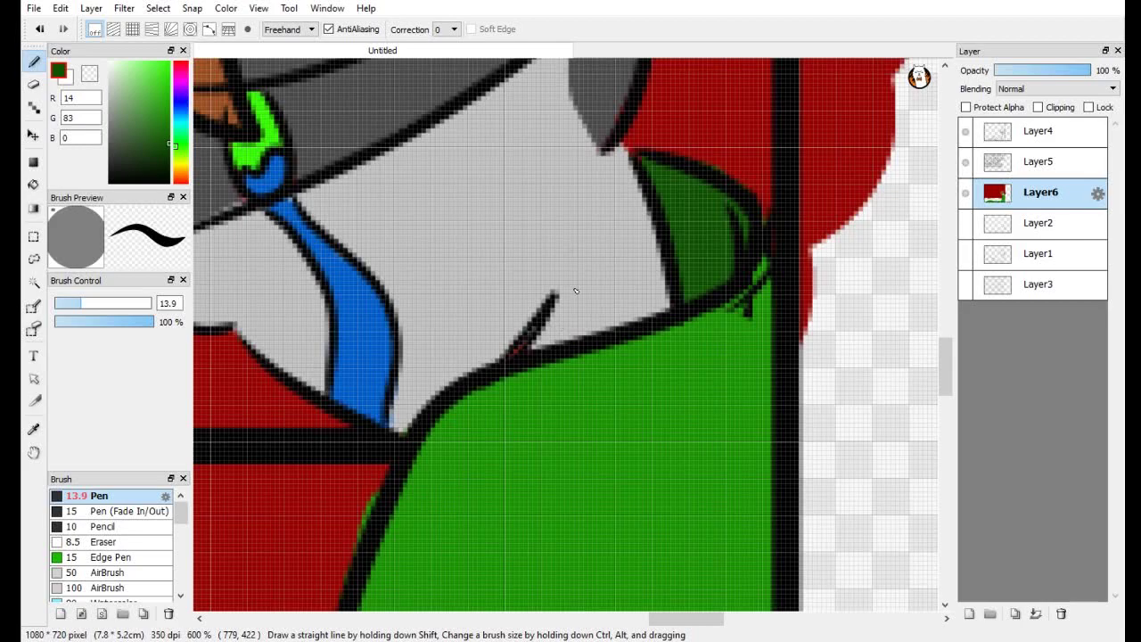
left_click(562, 325, "alt")
scroll(402, 314, "down", 6)
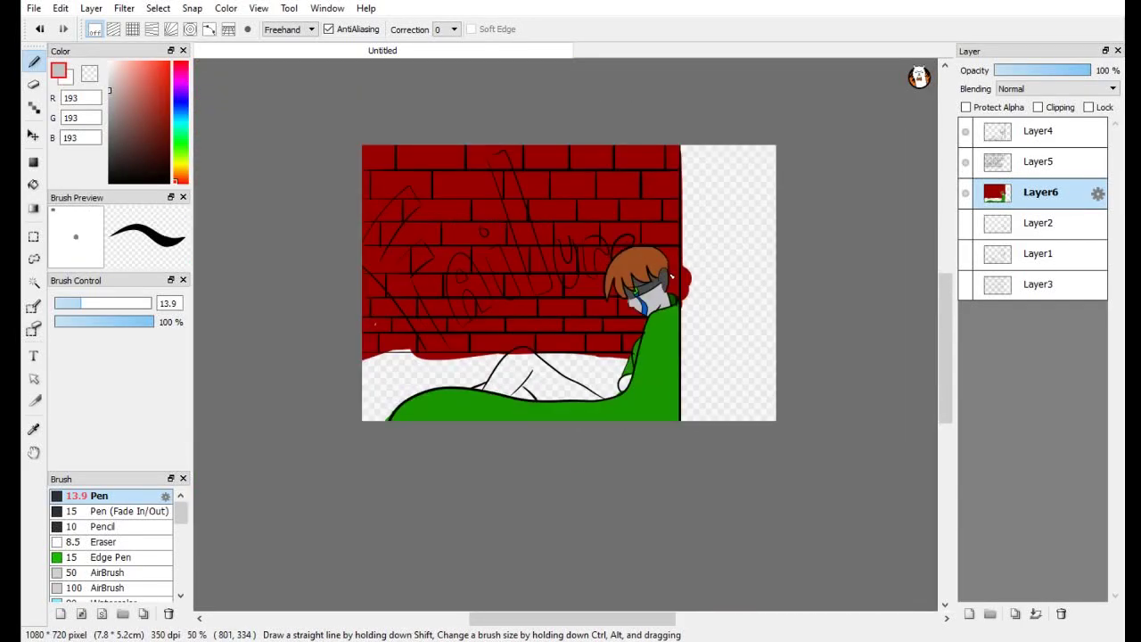
Step: Fill the unpainted spots in the lower-left part of the brick wall with the sampled dark red
scroll(672, 271, "down", 1)
scroll(453, 335, "up", 4)
right_click(443, 324)
left_click_drag(455, 343, 522, 345)
Step: Paint the ground between the wall and the legs dark grey (59, 59, 59)
left_click(108, 81)
left_click_drag(109, 87, 109, 153)
scroll(373, 368, "down", 3)
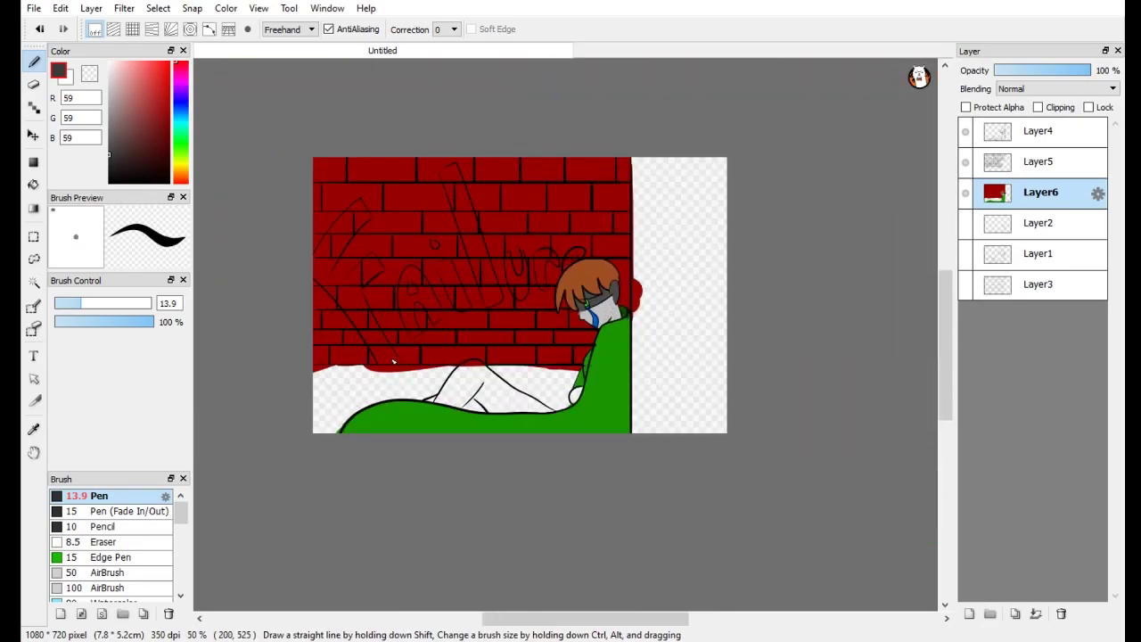
scroll(392, 360, "up", 3)
mouse_move(337, 325)
left_mouse_down()
mouse_move(751, 309)
mouse_move(709, 317)
mouse_move(712, 306)
mouse_move(758, 301)
mouse_move(487, 296)
mouse_move(541, 334)
mouse_move(548, 302)
mouse_move(575, 337)
mouse_move(549, 358)
mouse_move(649, 351)
mouse_move(665, 373)
mouse_move(685, 366)
mouse_move(653, 330)
mouse_move(736, 316)
mouse_move(687, 418)
left_mouse_up()
scroll(709, 318, "down", 3)
scroll(816, 321, "up", 3)
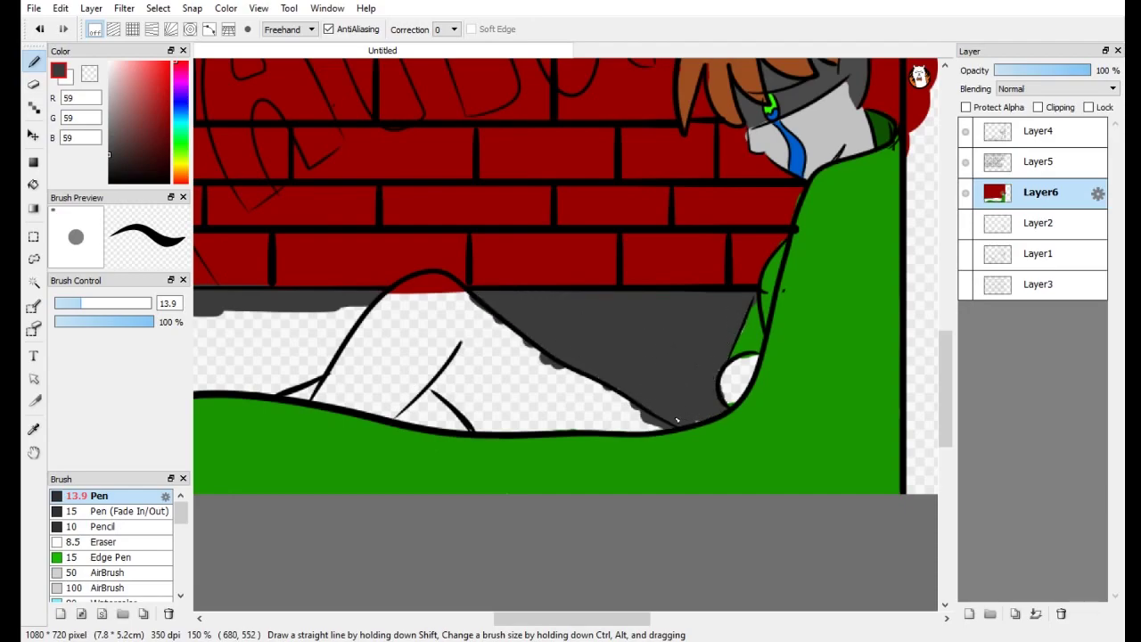
right_click(738, 379)
scroll(638, 349, "down", 3)
scroll(466, 363, "up", 3)
mouse_move(713, 274)
left_mouse_down()
mouse_move(651, 352)
mouse_move(459, 375)
mouse_move(388, 411)
mouse_move(306, 367)
mouse_move(356, 337)
left_mouse_up()
key("ctrl+z")
Step: Erase stray paint around the bent leg and finish the dark grey ground to the canvas's left edge
right_click(863, 283)
key("e")
mouse_move(334, 375)
left_mouse_down()
mouse_move(401, 328)
mouse_move(336, 411)
mouse_move(427, 347)
mouse_move(410, 393)
mouse_move(579, 324)
mouse_move(441, 289)
left_mouse_up()
key("b")
left_click(578, 230, "alt")
left_click(497, 285, "alt")
scroll(443, 276, "down", 5)
scroll(470, 257, "up", 3)
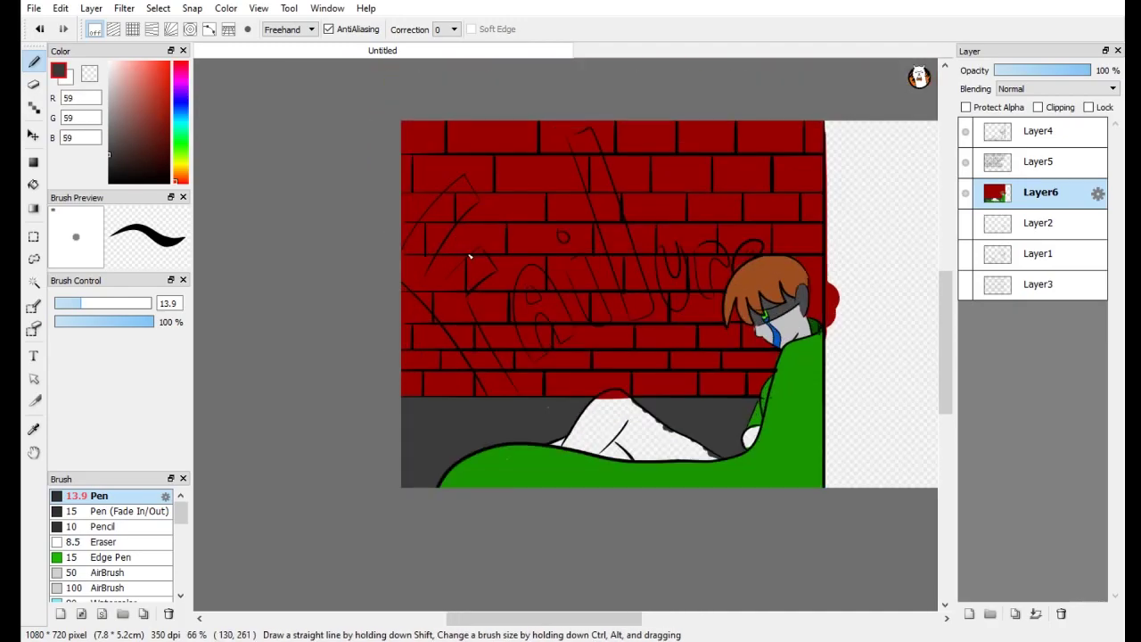
Step: Fill the gap between the two legs with the ground's dark grey (59, 59, 59)
scroll(630, 483, "up", 3)
mouse_move(566, 394)
left_mouse_down()
mouse_move(573, 370)
mouse_move(631, 412)
mouse_move(577, 383)
left_mouse_up()
scroll(626, 343, "down", 4)
scroll(682, 277, "up", 6)
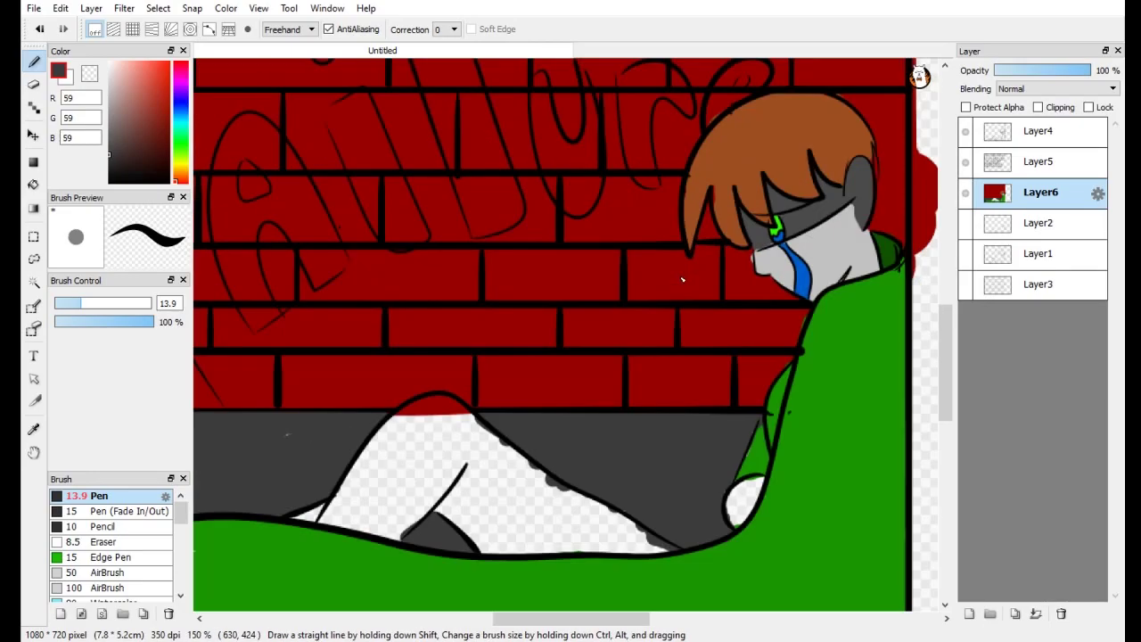
Step: Cover the light grey spill beside the nose with the wall's dark red and sample the face's shadow grey
right_click(636, 365)
left_click_drag(653, 334, 654, 309)
right_click(675, 273)
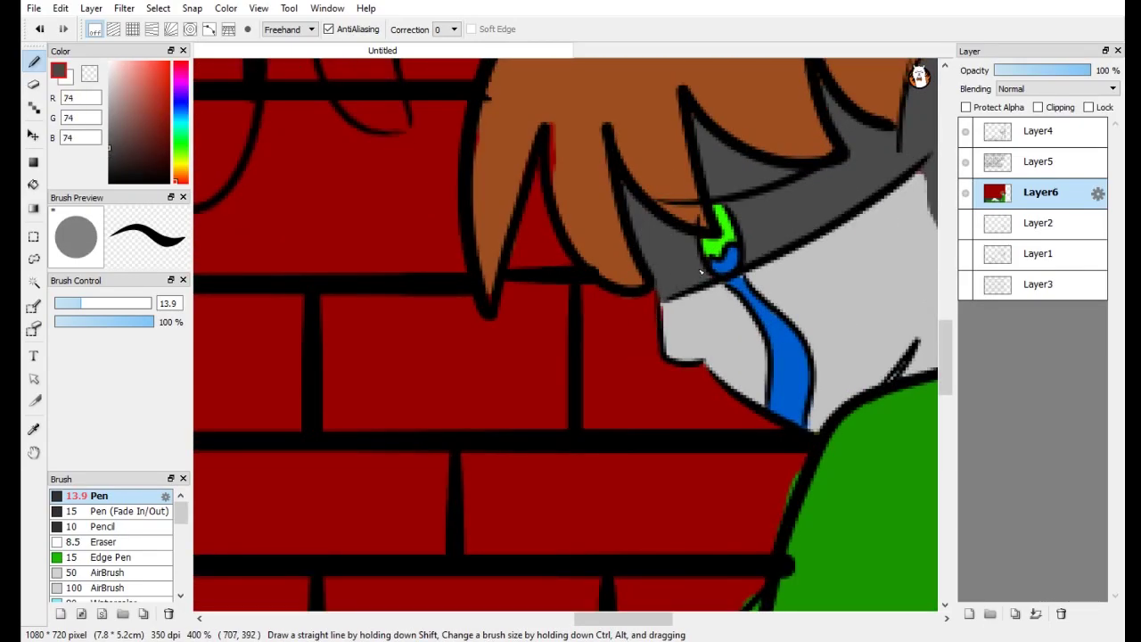
Step: Colour the legs turquoise and cover the spill along their outline with the sampled green and ground grey
scroll(701, 272, "down", 6)
scroll(697, 407, "up", 1)
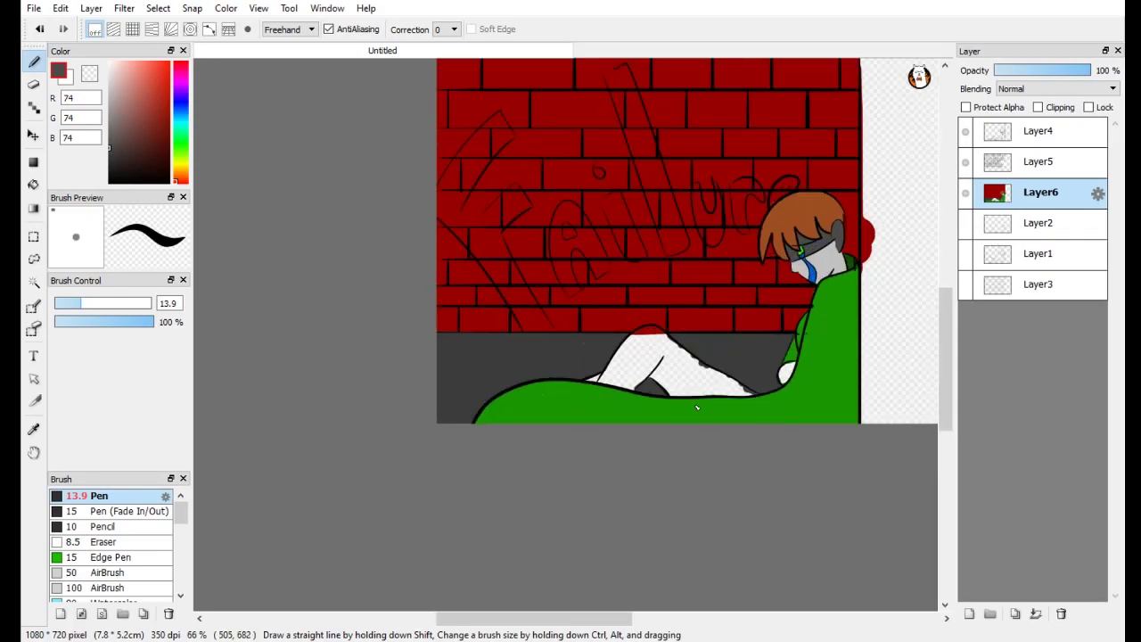
scroll(661, 383, "up", 2)
scroll(711, 389, "down", 1)
scroll(710, 389, "up", 1)
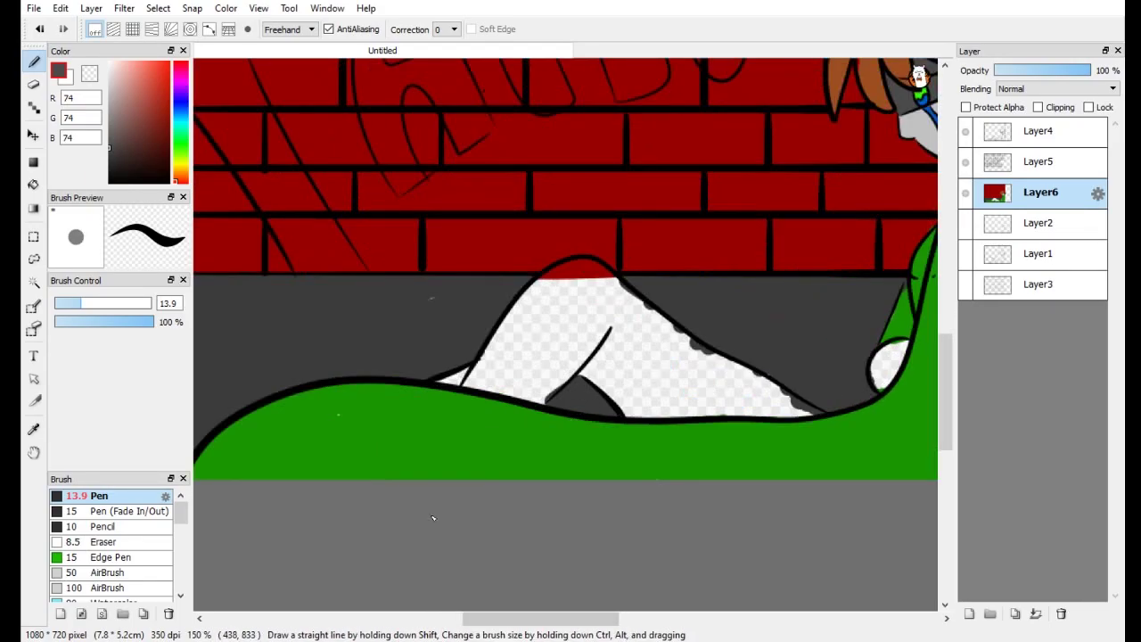
left_click(176, 125)
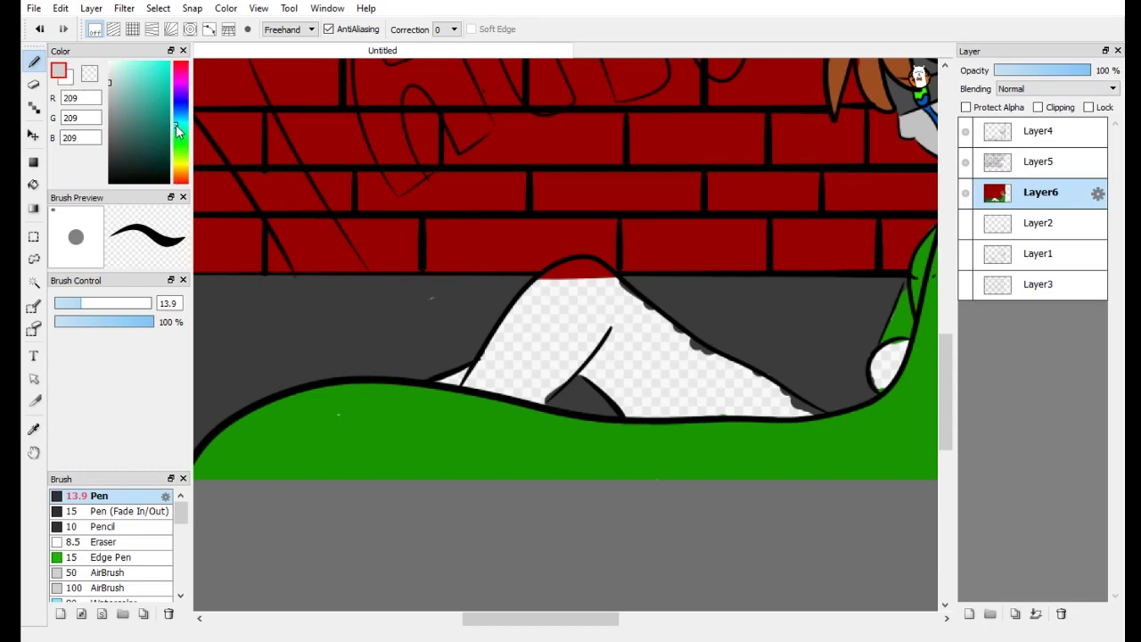
left_click(167, 67)
mouse_move(575, 343)
left_mouse_down()
mouse_move(554, 381)
mouse_move(492, 405)
mouse_move(606, 323)
mouse_move(613, 393)
mouse_move(807, 412)
mouse_move(585, 267)
mouse_move(485, 370)
mouse_move(583, 294)
mouse_move(659, 362)
mouse_move(748, 396)
mouse_move(659, 330)
left_mouse_up()
key("ctrl+z")
left_click(821, 429, "alt")
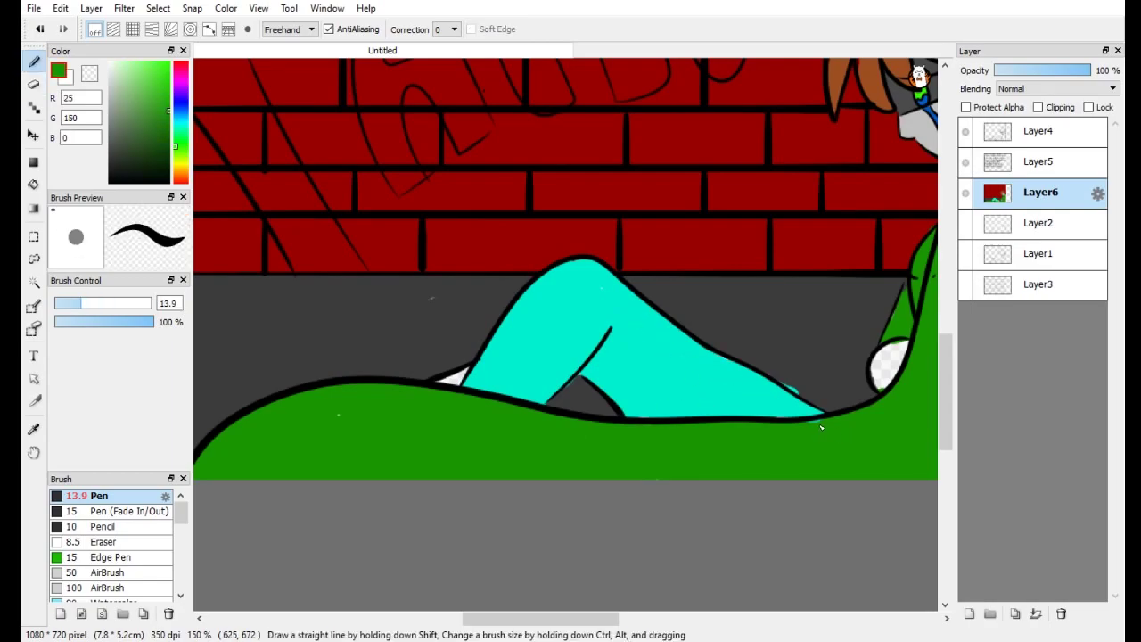
left_click(808, 363, "alt")
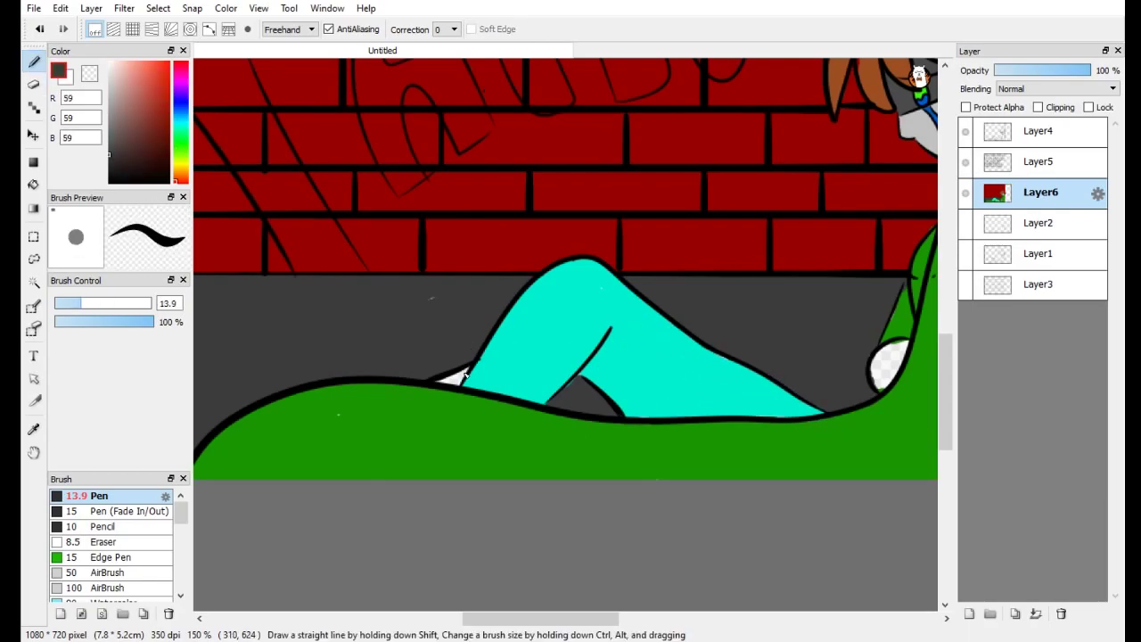
Step: Hide the Layer6 colours, show the rough sketch on Layer1 and make the Layer4 line art active
left_click(352, 423, "alt")
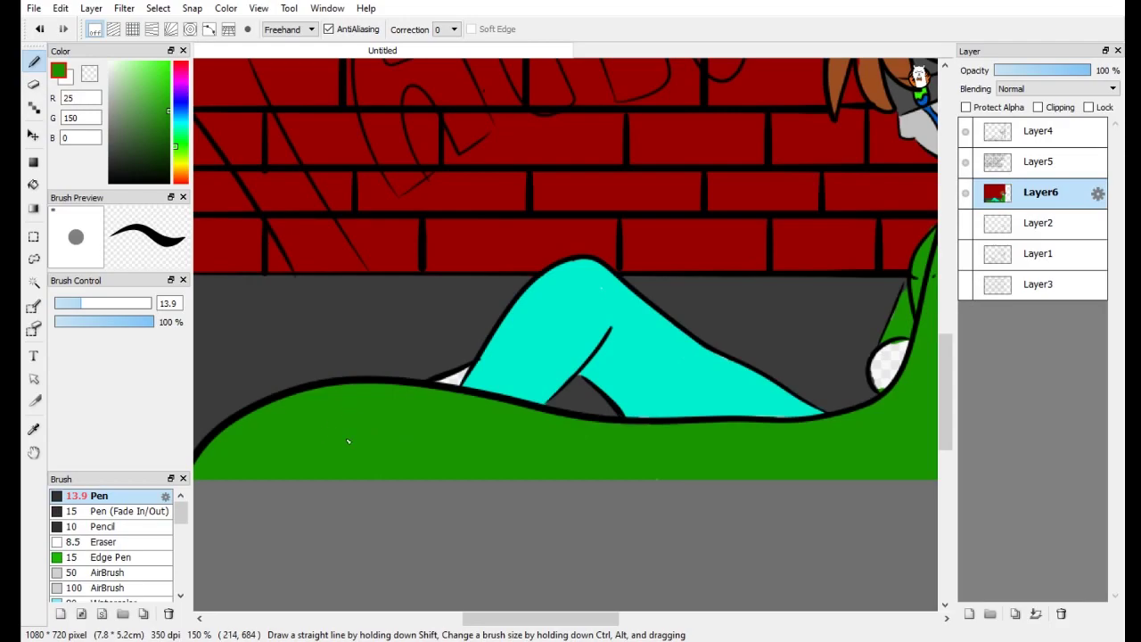
scroll(758, 338, "down", 2)
left_click(965, 193)
left_click(965, 193)
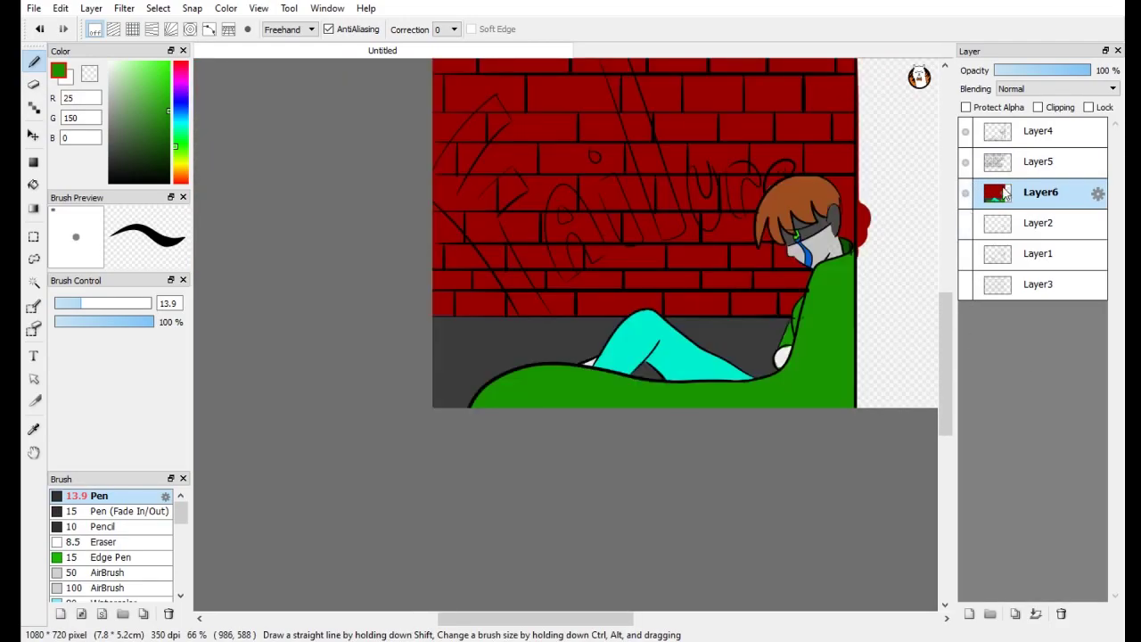
left_click(965, 192)
left_click(965, 253)
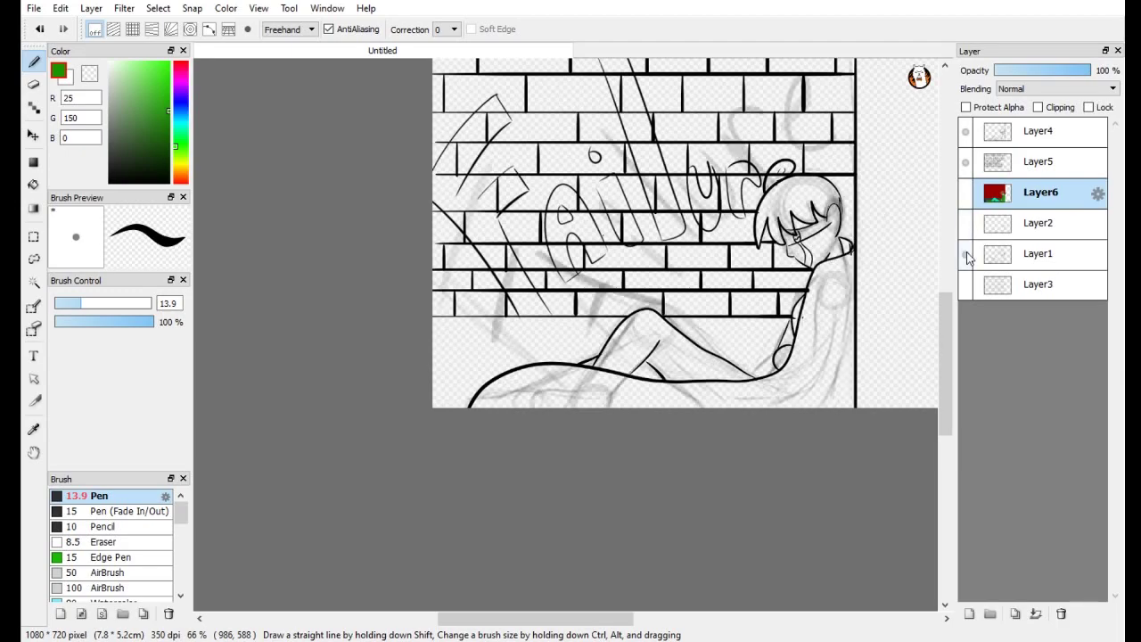
left_click(1037, 137)
Step: Ink the near arm, sleeve folds and resting hand over the sketch in black with stroke correction 30
left_click_drag(821, 292, 770, 397)
right_click(856, 383)
key("ctrl+z")
mouse_move(825, 288)
left_mouse_down()
mouse_move(723, 410)
mouse_move(826, 290)
mouse_move(836, 400)
left_mouse_up()
key("ctrl+z")
key("ctrl+z")
left_click(453, 29)
left_click(452, 348)
mouse_move(833, 279)
left_mouse_down()
mouse_move(826, 344)
mouse_move(813, 357)
mouse_move(828, 386)
left_mouse_up()
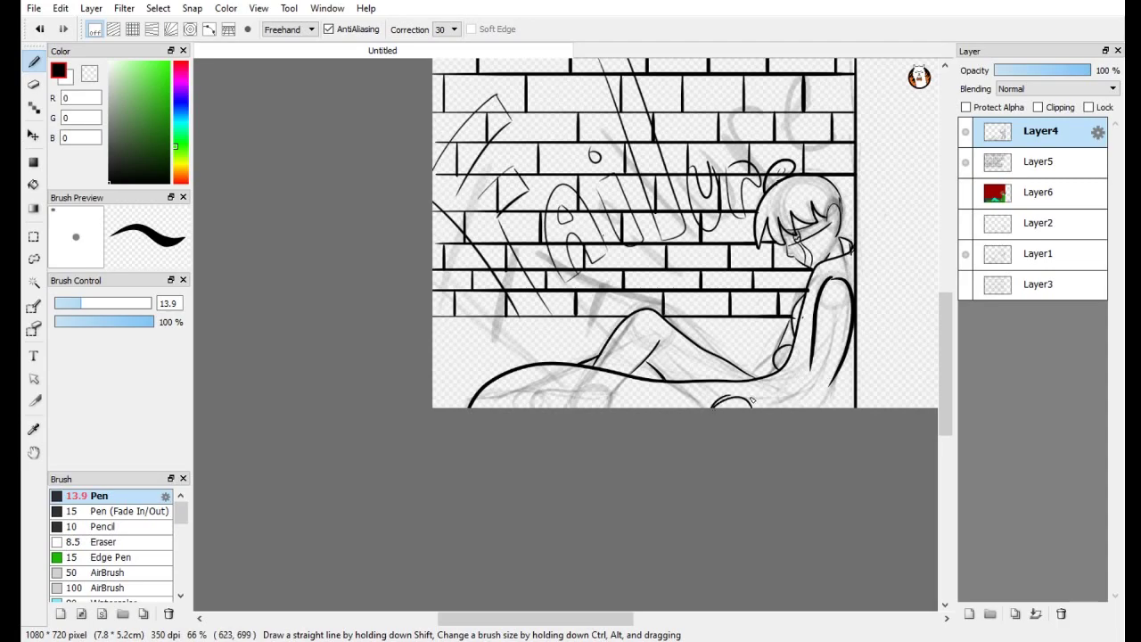
Step: Show the Layer6 colours again and colour the near sleeve's cuff dark green (27, 90, 14) with stroke correction 0
left_click(966, 192)
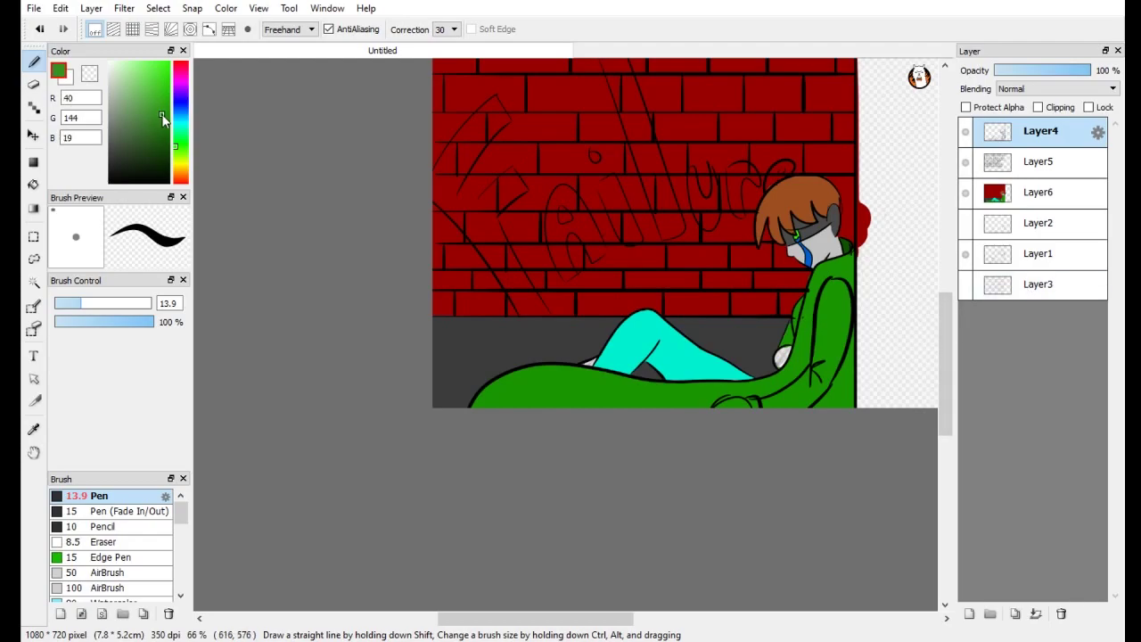
key("ctrl+z")
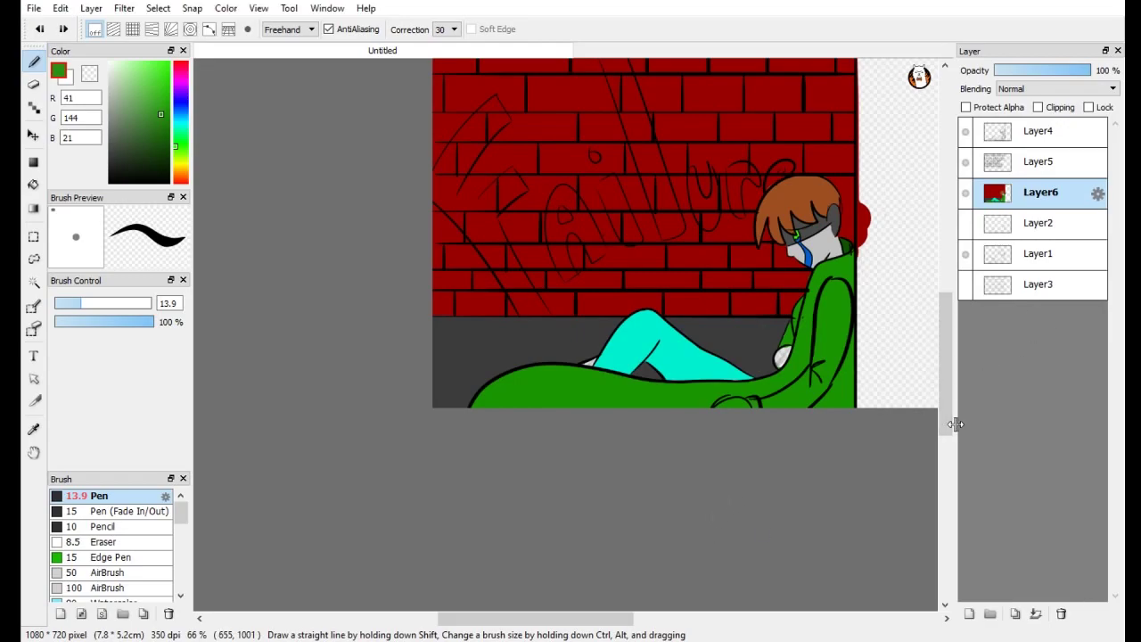
left_click(161, 140)
left_click(453, 30)
left_click(452, 48)
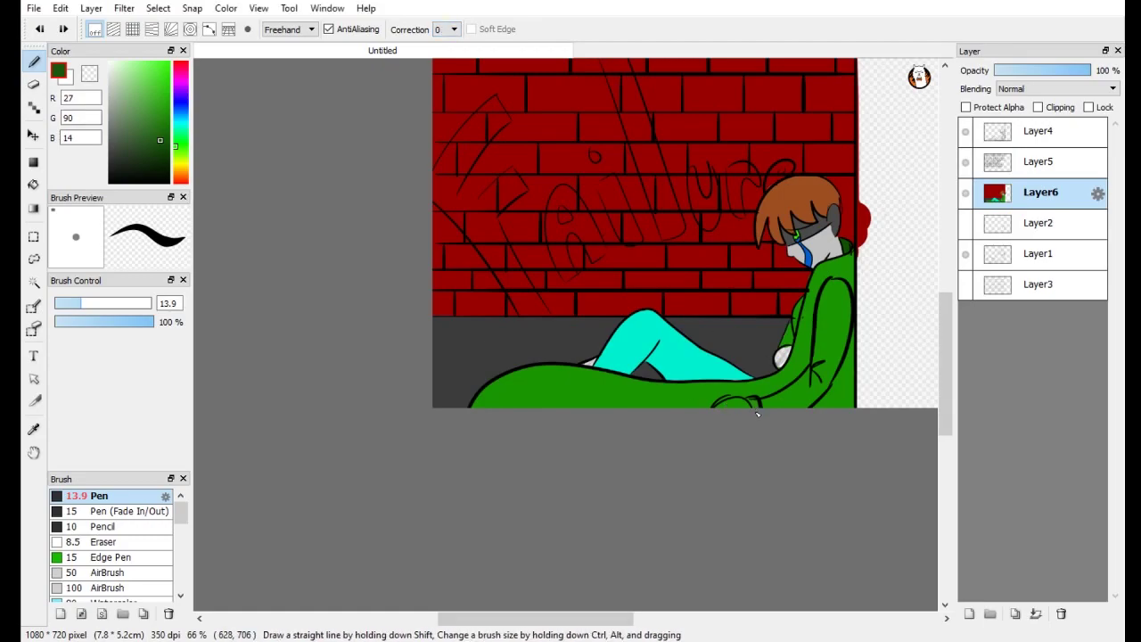
scroll(757, 406, "up", 5)
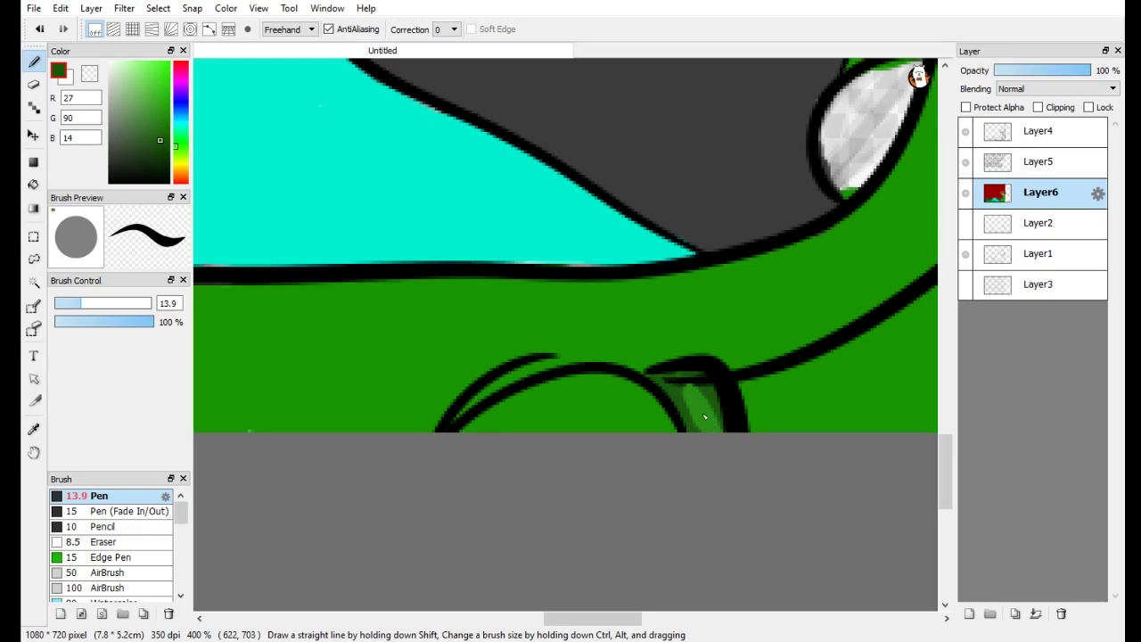
left_click(1023, 132)
left_click_drag(708, 385, 717, 428)
left_click(1025, 193)
scroll(548, 361, "down", 3)
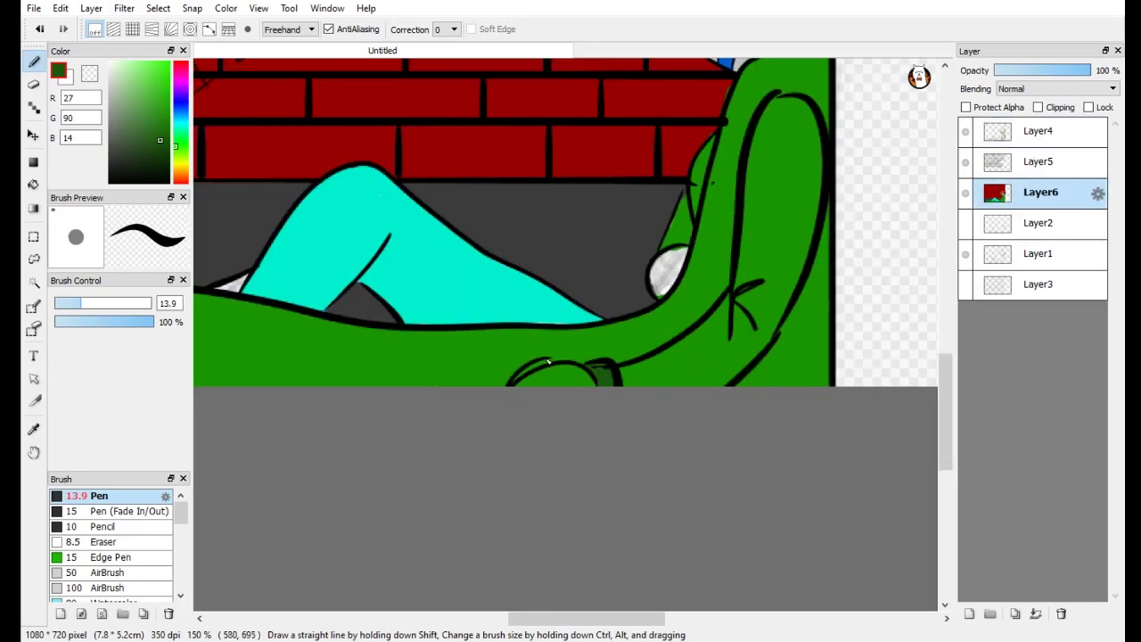
Step: Fill both hands with the light grey sampled from the face and sample the coat's green
scroll(548, 361, "down", 3)
scroll(646, 307, "up", 4)
scroll(463, 146, "down", 4)
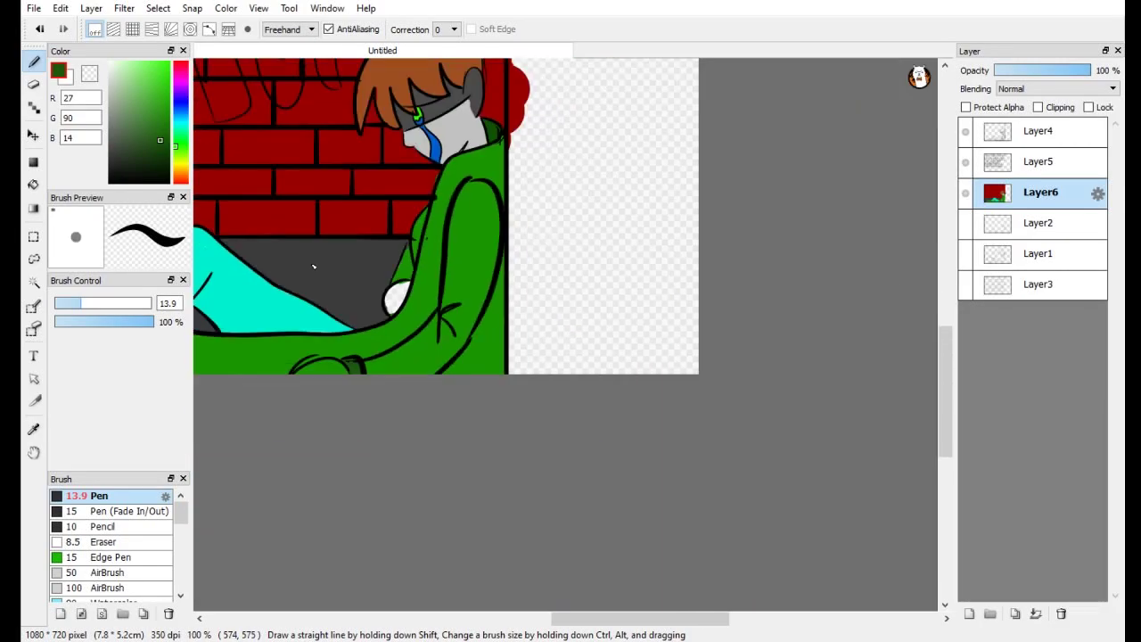
left_click(463, 146, "alt")
scroll(280, 347, "up", 3)
mouse_move(358, 419)
left_mouse_down()
mouse_move(467, 421)
mouse_move(397, 402)
mouse_move(435, 412)
mouse_move(444, 461)
mouse_move(493, 383)
mouse_move(441, 410)
left_mouse_up()
scroll(433, 410, "down", 4)
scroll(480, 361, "up", 5)
scroll(548, 366, "up", 1)
left_click(548, 361, "alt")
scroll(533, 303, "down", 4)
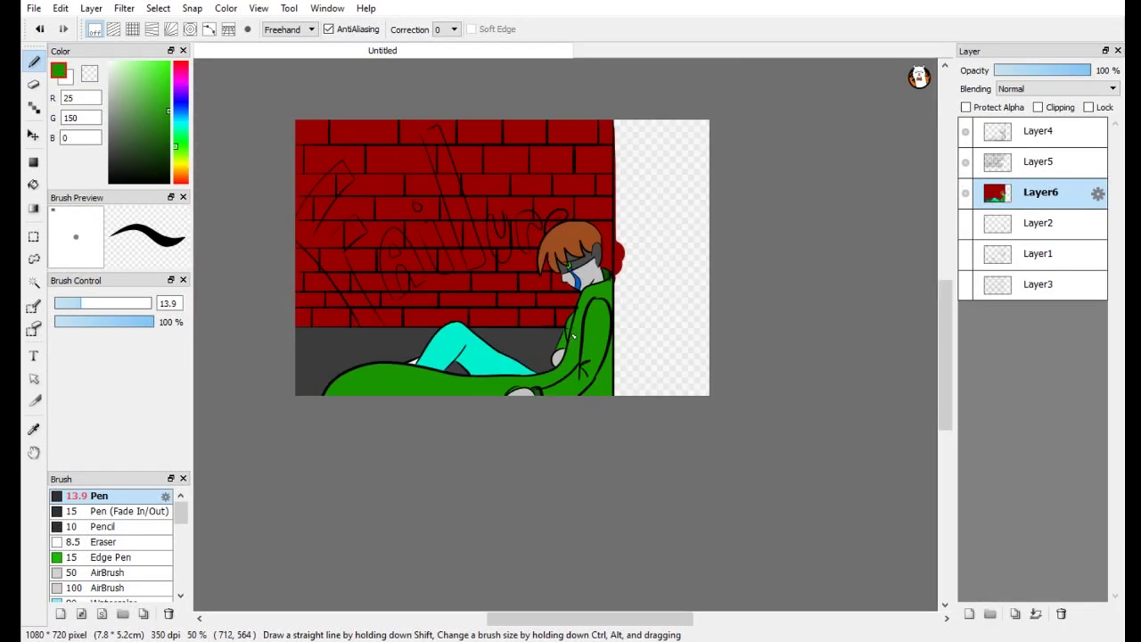
Step: Erase the red spill beyond the wall's vertical border line and sample the wall's dark red
scroll(630, 248, "up", 1)
key("e")
left_click_drag(590, 365, 590, 54)
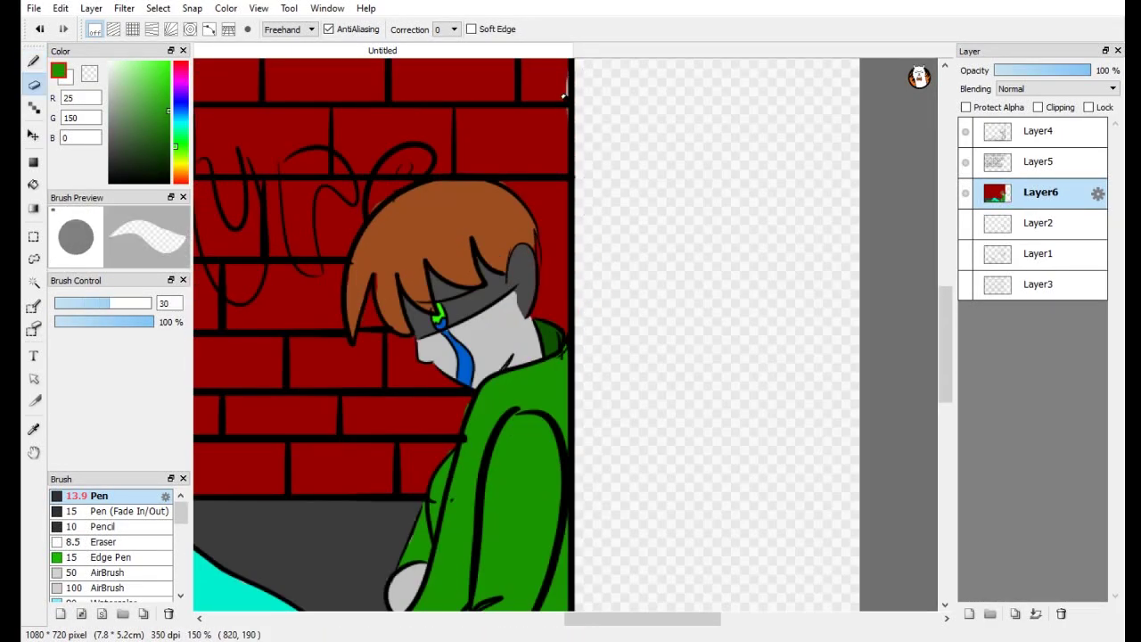
key("p")
left_click(553, 116, "alt")
scroll(506, 313, "down", 4)
scroll(506, 313, "up", 3)
scroll(505, 313, "down", 1)
Step: Recolour the legs dark blue (41, 38, 102) and cover the small white foot area
scroll(450, 381, "up", 2)
left_click(180, 101)
left_click(147, 134)
left_click_drag(540, 392, 536, 440)
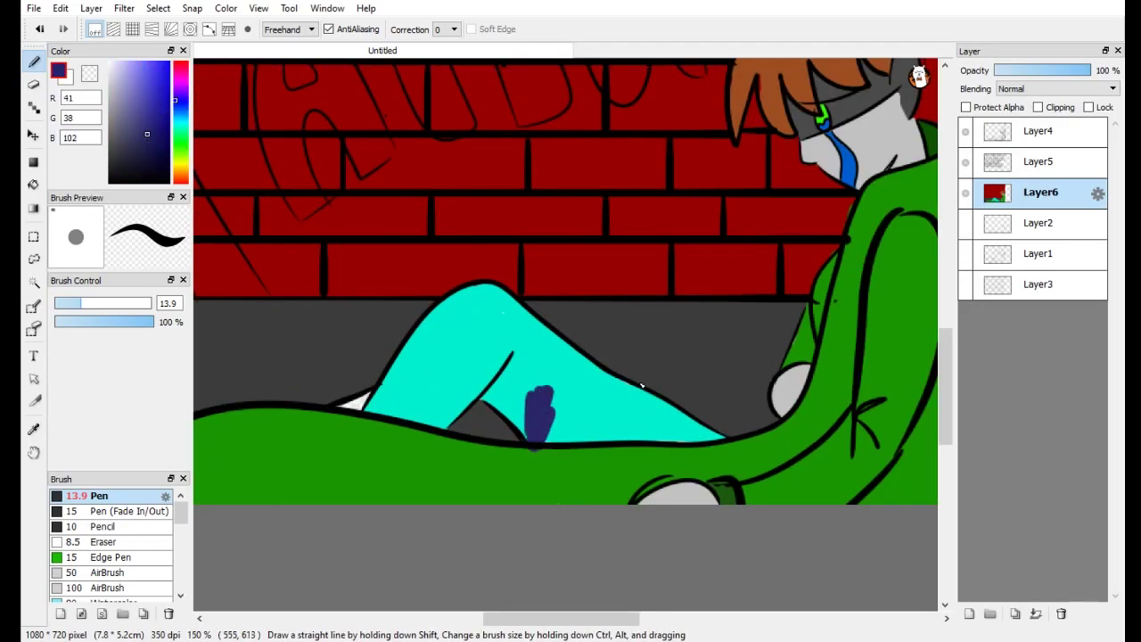
key("ctrl+z")
mouse_move(570, 401)
left_mouse_down()
mouse_move(555, 434)
mouse_move(716, 437)
mouse_move(623, 400)
mouse_move(541, 442)
mouse_move(544, 416)
mouse_move(520, 421)
mouse_move(488, 399)
mouse_move(499, 386)
mouse_move(550, 405)
mouse_move(630, 386)
mouse_move(571, 357)
mouse_move(577, 365)
mouse_move(528, 397)
mouse_move(512, 357)
mouse_move(529, 322)
mouse_move(513, 308)
mouse_move(441, 314)
mouse_move(372, 410)
mouse_move(402, 388)
mouse_move(472, 373)
mouse_move(427, 427)
mouse_move(510, 345)
mouse_move(435, 360)
mouse_move(497, 324)
left_mouse_up()
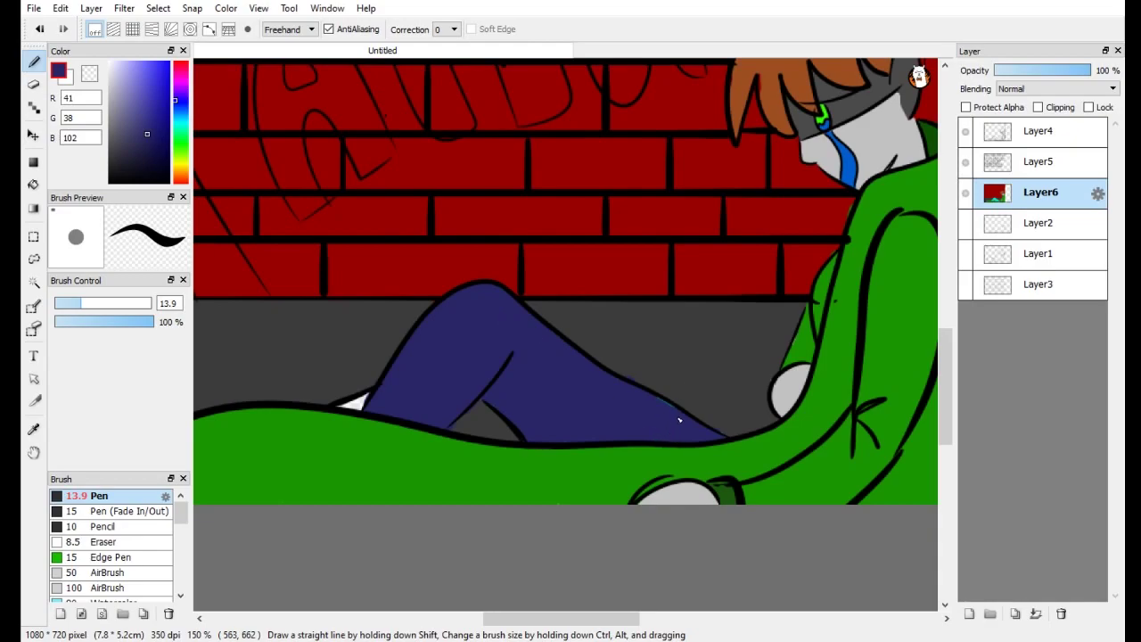
left_click(602, 367, "alt")
left_click(573, 433, "alt")
left_click_drag(347, 406, 365, 401)
scroll(503, 355, "down", 4)
Step: Pick bright yellow (255, 218, 0) for the wall lettering
scroll(458, 269, "up", 2)
left_click(181, 166)
left_click_drag(161, 79, 208, 34)
Step: Try to fill the letters F and a with yellow directly on Layer6, and undo the fills
mouse_move(433, 310)
left_mouse_down()
mouse_move(468, 254)
mouse_move(483, 267)
left_mouse_up()
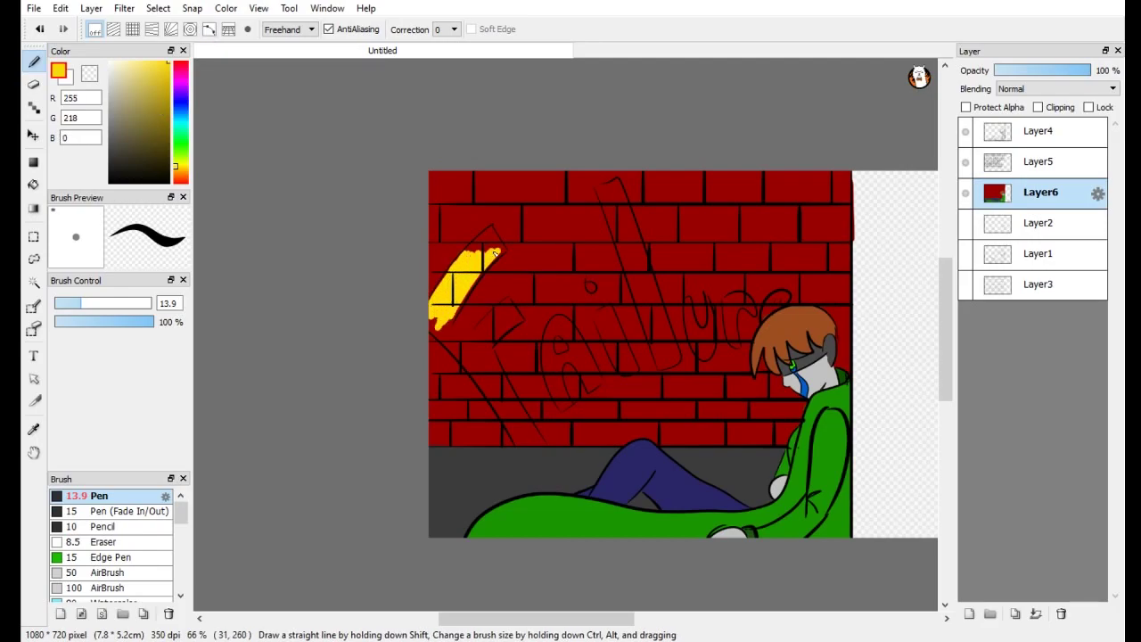
mouse_move(428, 325)
left_mouse_down()
mouse_move(460, 355)
mouse_move(480, 328)
mouse_move(475, 356)
mouse_move(509, 321)
mouse_move(474, 365)
mouse_move(495, 367)
mouse_move(506, 414)
mouse_move(486, 366)
mouse_move(534, 437)
mouse_move(506, 421)
mouse_move(525, 441)
left_mouse_up()
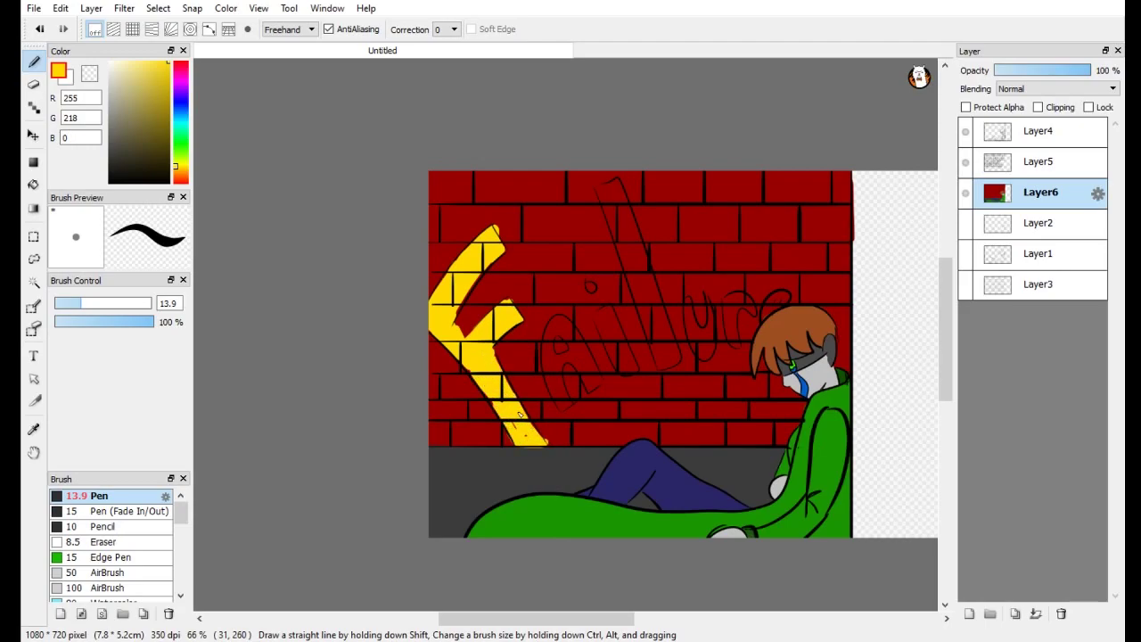
mouse_move(547, 349)
left_mouse_down()
mouse_move(557, 403)
mouse_move(554, 323)
mouse_move(584, 355)
mouse_move(597, 383)
left_mouse_up()
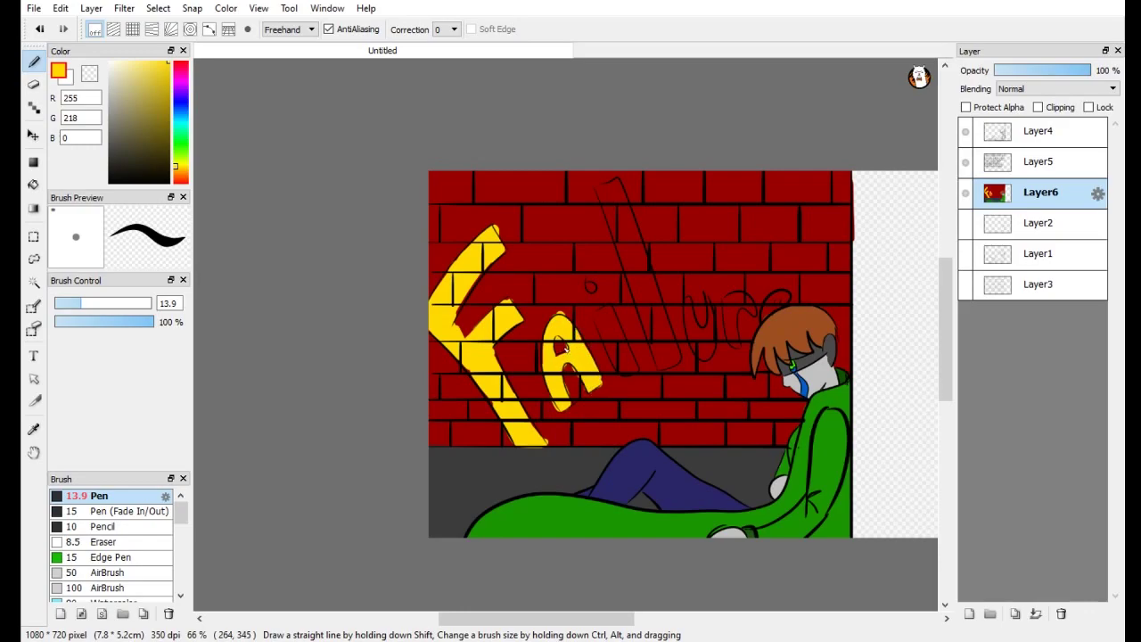
key("ctrl+z")
key("ctrl+z")
key("ctrl+z")
key("ctrl+z")
key("ctrl+z")
key("ctrl+z")
key("ctrl+z")
key("ctrl+z")
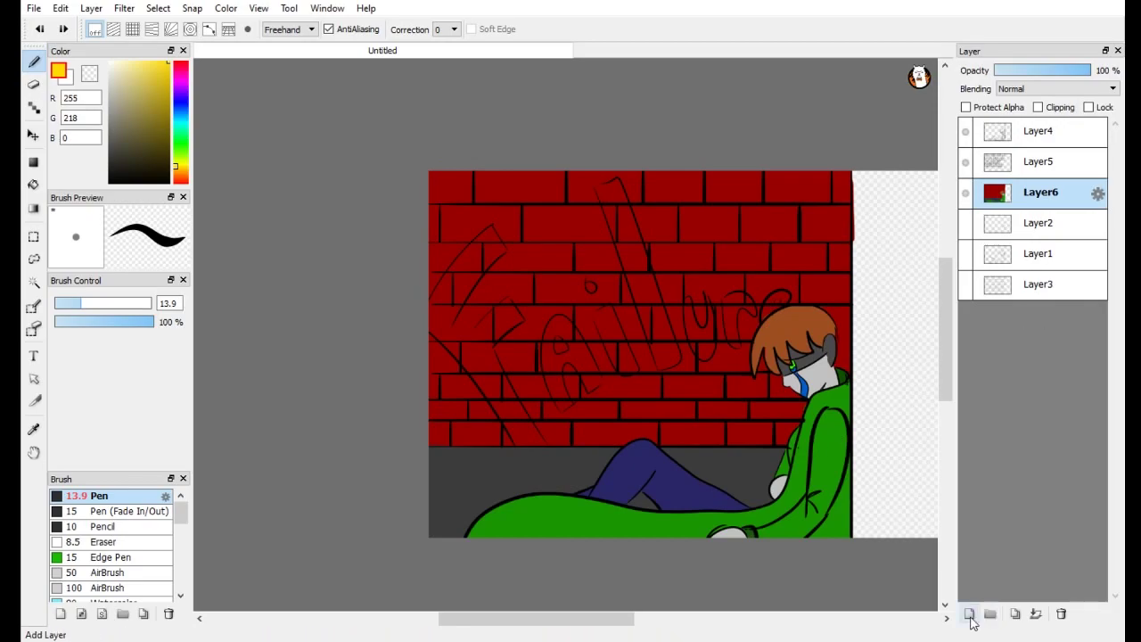
Step: Add a new layer directly above Layer6 and fill the large letter F with yellow on it
left_click(970, 613)
left_click_drag(1038, 192, 1038, 230)
mouse_move(441, 316)
left_mouse_down()
mouse_move(456, 278)
mouse_move(495, 254)
mouse_move(465, 275)
mouse_move(489, 236)
left_mouse_up()
mouse_move(439, 332)
left_mouse_down()
mouse_move(459, 357)
mouse_move(514, 323)
left_mouse_up()
mouse_move(463, 364)
left_mouse_down()
mouse_move(495, 351)
mouse_move(504, 420)
mouse_move(546, 440)
mouse_move(500, 376)
left_mouse_up()
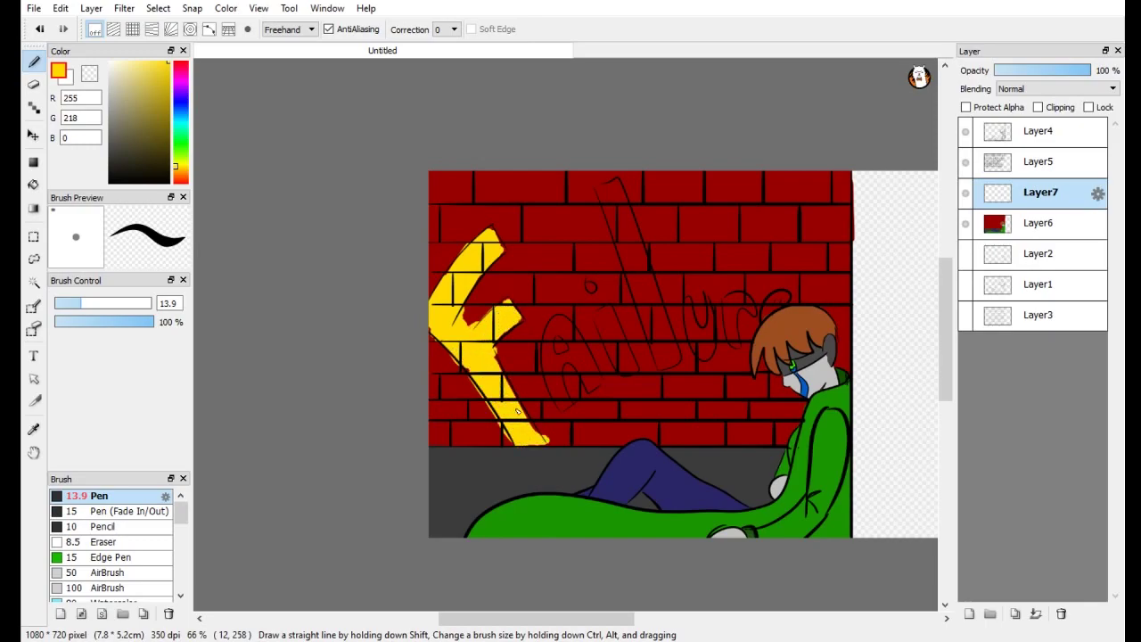
Step: Erase the yellow spill in the F's inner corner and set the lettering layer's opacity to 54%
key("e")
left_click_drag(465, 315, 478, 324)
key("b")
left_click(1048, 71)
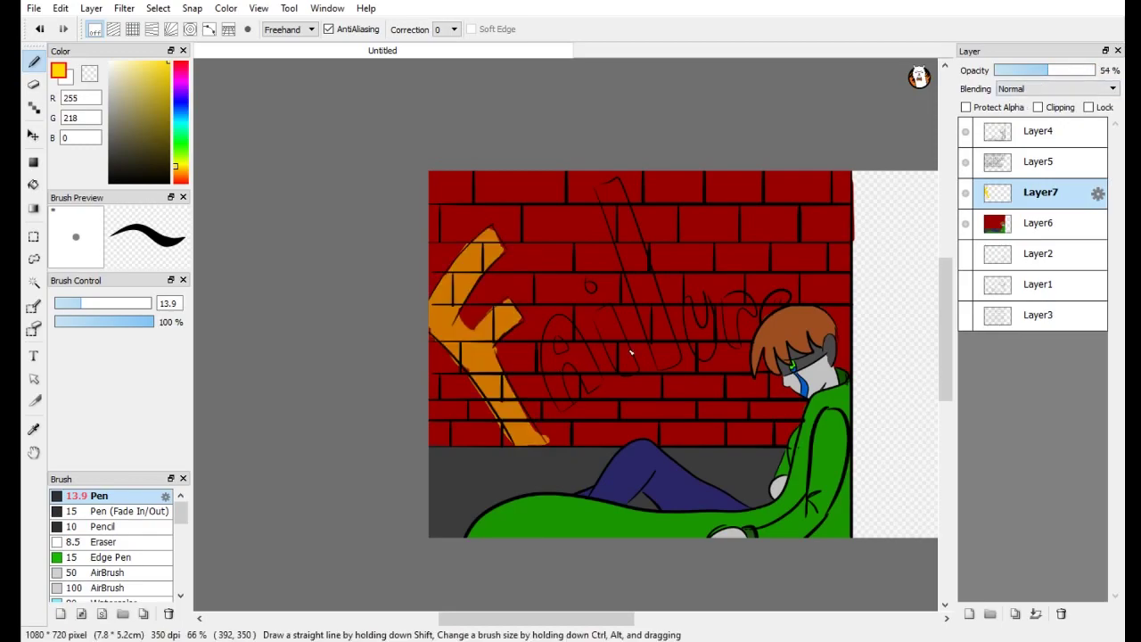
Step: Fill the remaining letters of "Failure" and the dot of the i with the same semi-transparent yellow
mouse_move(552, 364)
left_mouse_down()
mouse_move(558, 329)
mouse_move(584, 363)
left_mouse_up()
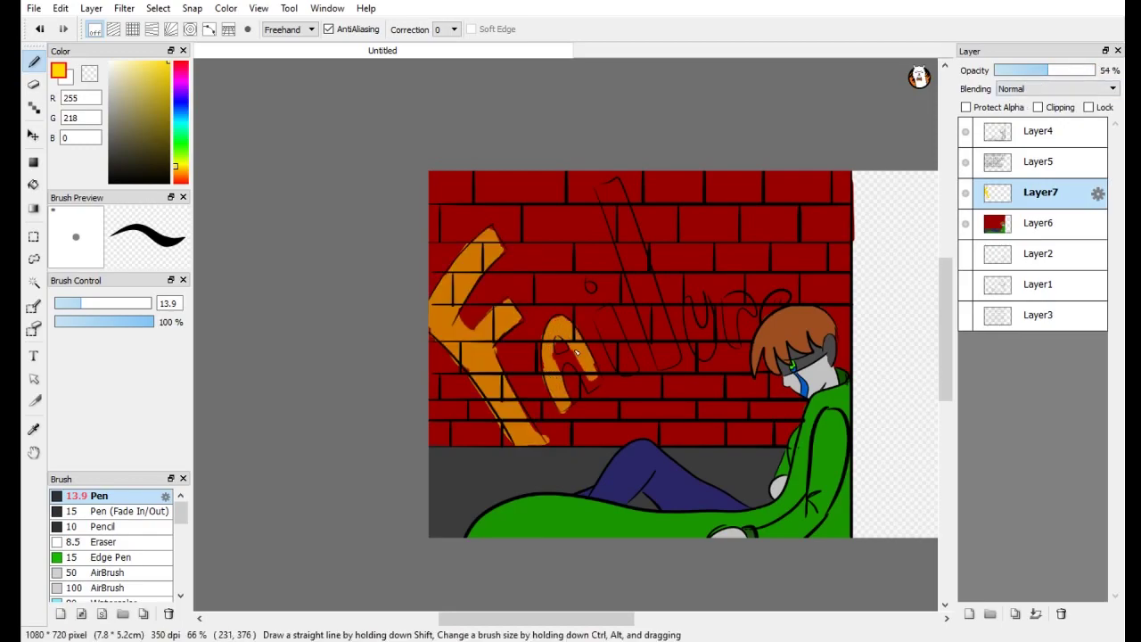
left_click_drag(603, 321, 612, 336)
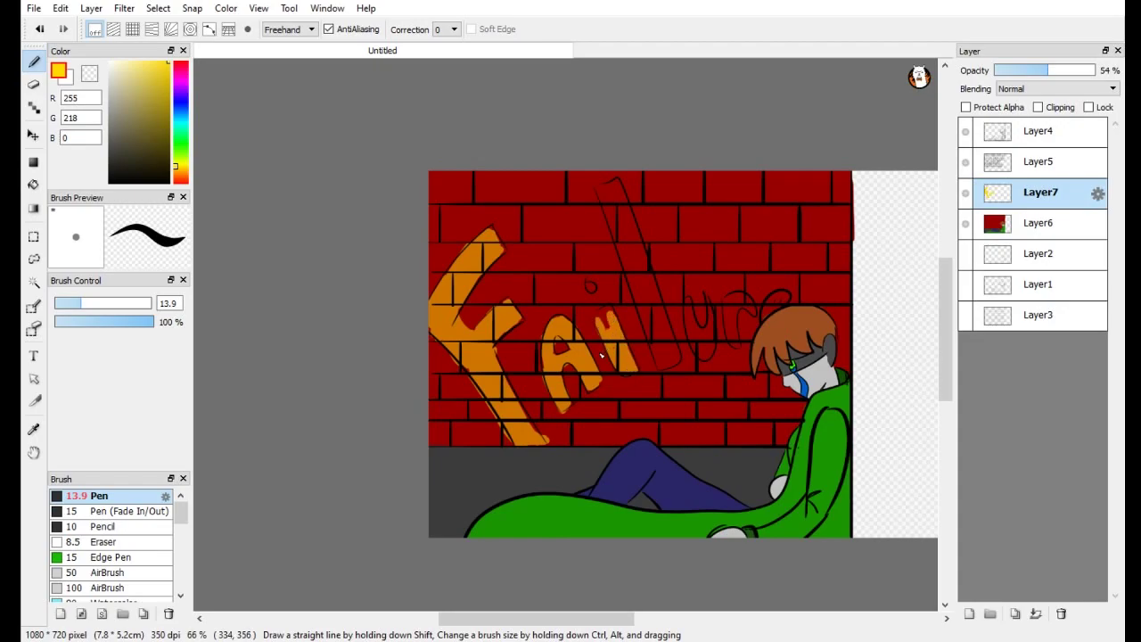
left_click_drag(615, 228, 643, 335)
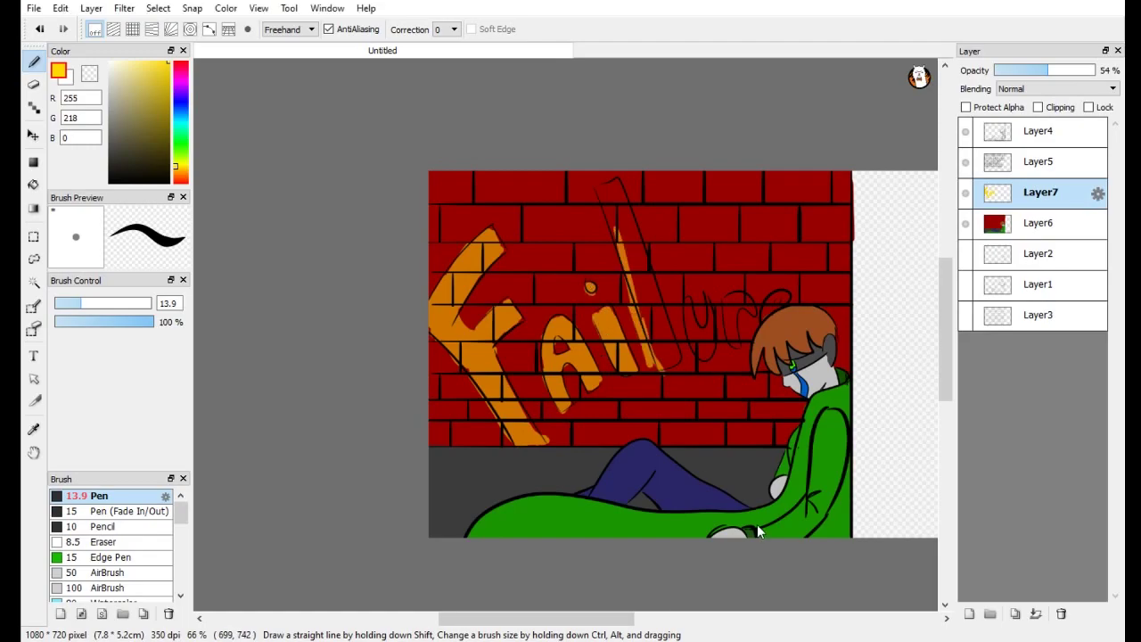
mouse_move(629, 268)
left_mouse_down()
mouse_move(646, 326)
mouse_move(678, 366)
mouse_move(604, 192)
mouse_move(626, 221)
left_mouse_up()
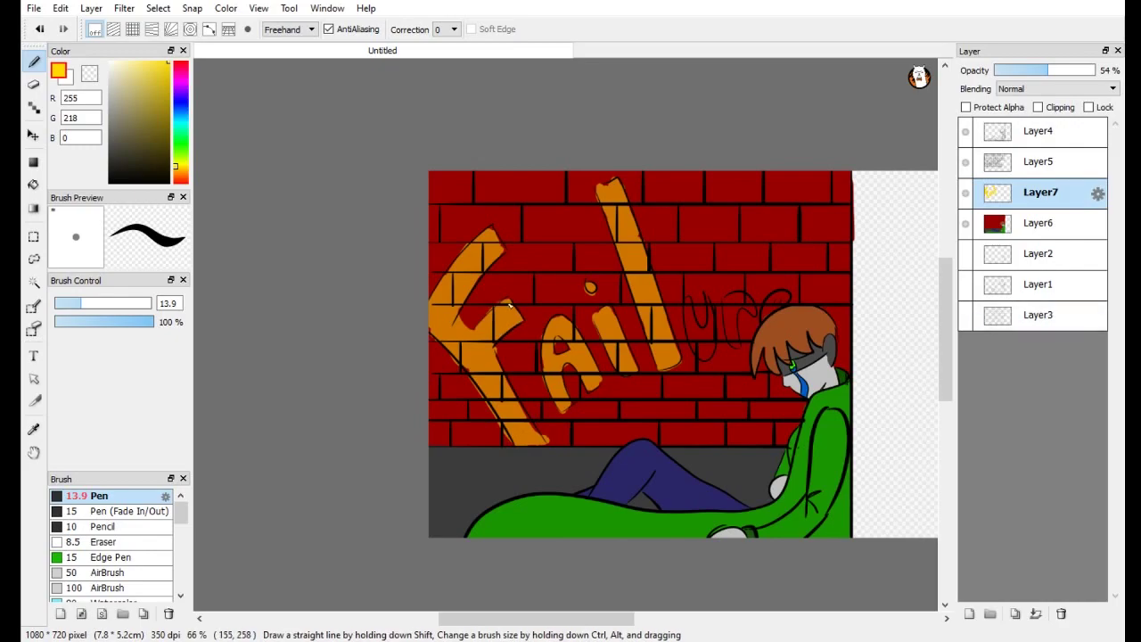
mouse_move(686, 308)
left_mouse_down()
mouse_move(712, 338)
mouse_move(689, 305)
mouse_move(731, 330)
left_mouse_up()
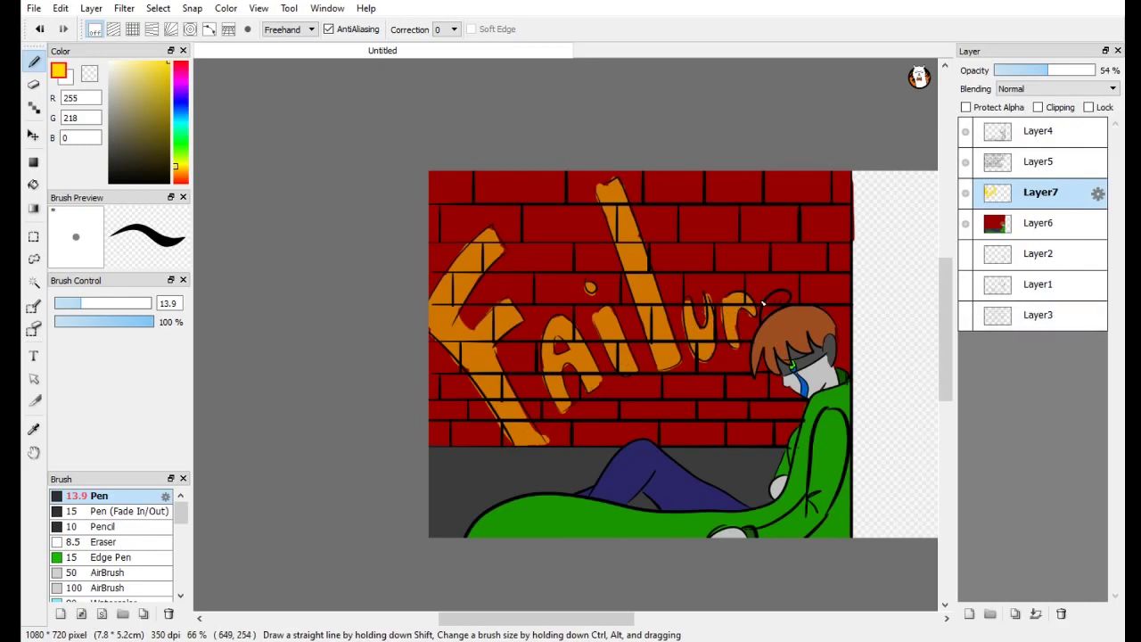
Step: Set the AirBrush to size 127 and dark yellow (190, 162, 0), and try out a glow over the lettering
left_click(121, 573)
left_click_drag(472, 326, 487, 278)
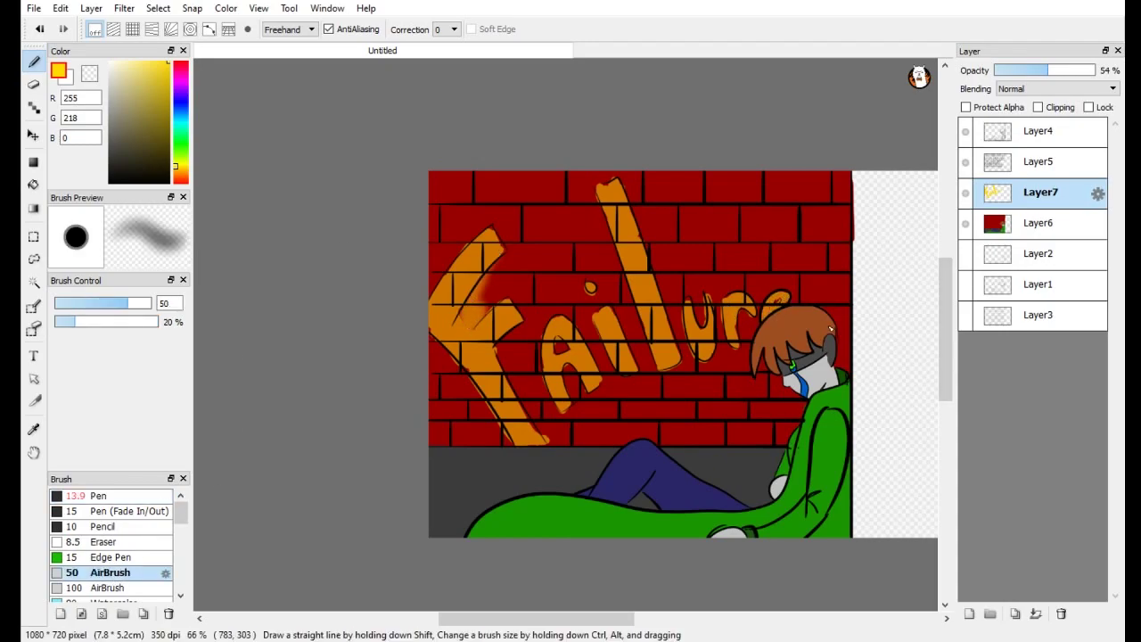
key("ctrl+z")
left_click_drag(138, 70, 168, 92)
left_click(147, 303)
mouse_move(455, 307)
left_mouse_down()
mouse_move(700, 192)
mouse_move(504, 290)
left_mouse_up()
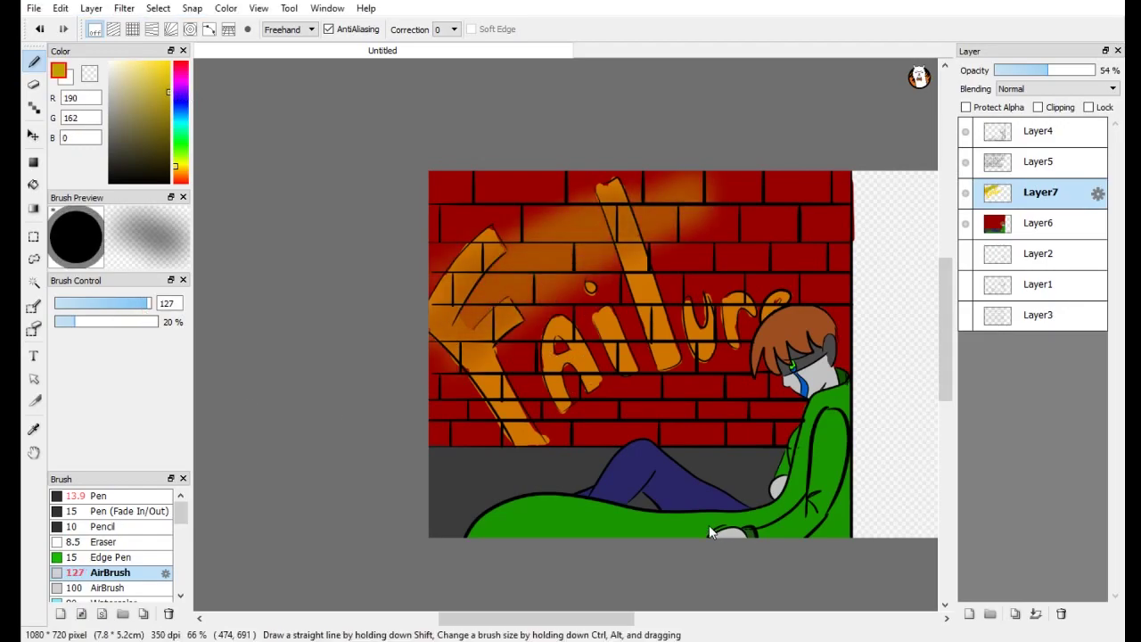
key("ctrl+z")
Step: Add a new layer beneath the lettering, airbrush a dark yellow glow around the F and place Layer6 above it
left_click(969, 613)
mouse_move(473, 218)
left_mouse_down()
mouse_move(501, 367)
mouse_move(557, 437)
left_mouse_up()
left_click(1039, 254)
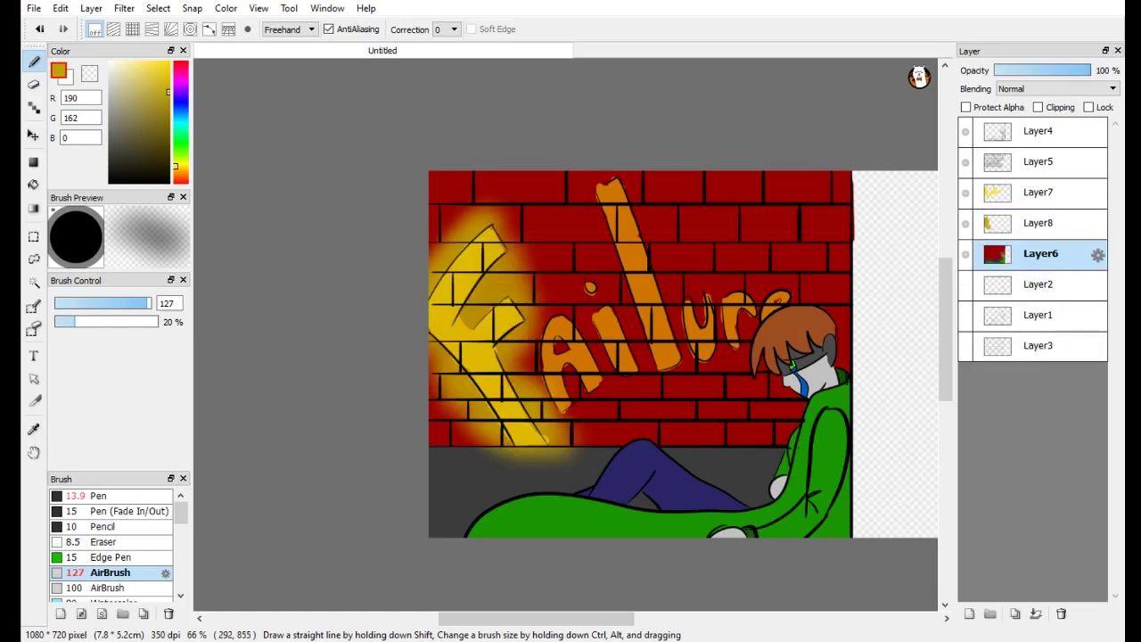
key("ctrl+z")
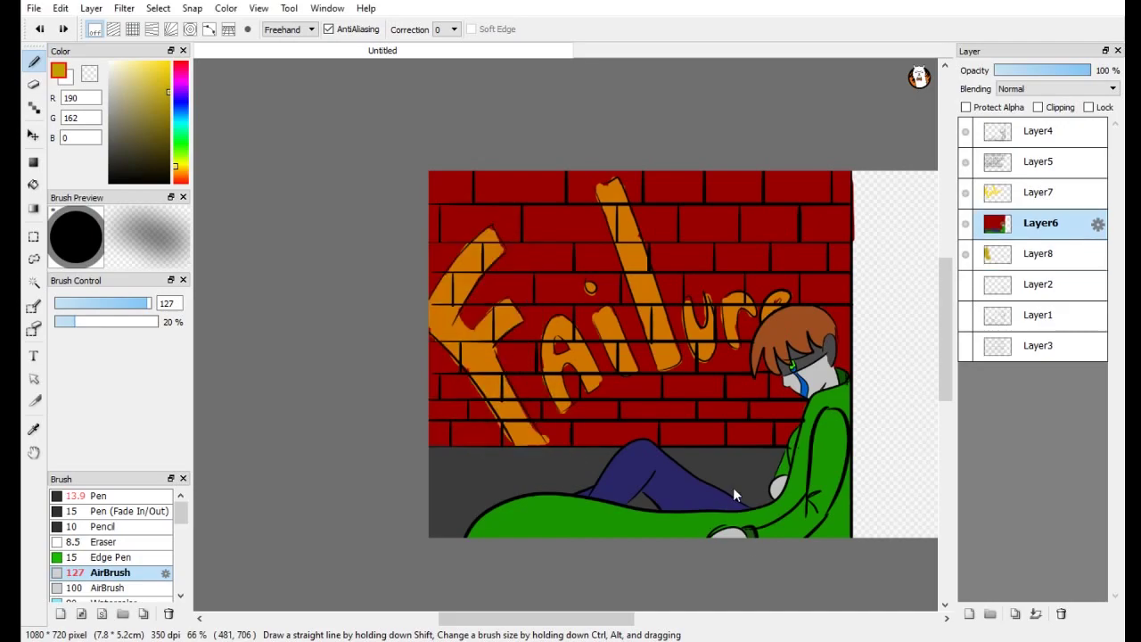
Step: Airbrush an orange (190, 113, 0) glow around all the "Failure" letters on Layer6
left_click(182, 172)
left_click_drag(634, 315, 668, 316)
mouse_move(667, 301)
left_mouse_down()
mouse_move(647, 268)
mouse_move(610, 248)
mouse_move(609, 184)
mouse_move(627, 374)
mouse_move(620, 322)
mouse_move(589, 285)
mouse_move(557, 397)
mouse_move(557, 287)
left_mouse_up()
mouse_move(463, 248)
left_mouse_down()
mouse_move(438, 287)
mouse_move(509, 364)
mouse_move(538, 443)
left_mouse_up()
mouse_move(704, 285)
left_mouse_down()
mouse_move(691, 330)
mouse_move(758, 286)
mouse_move(789, 335)
left_mouse_up()
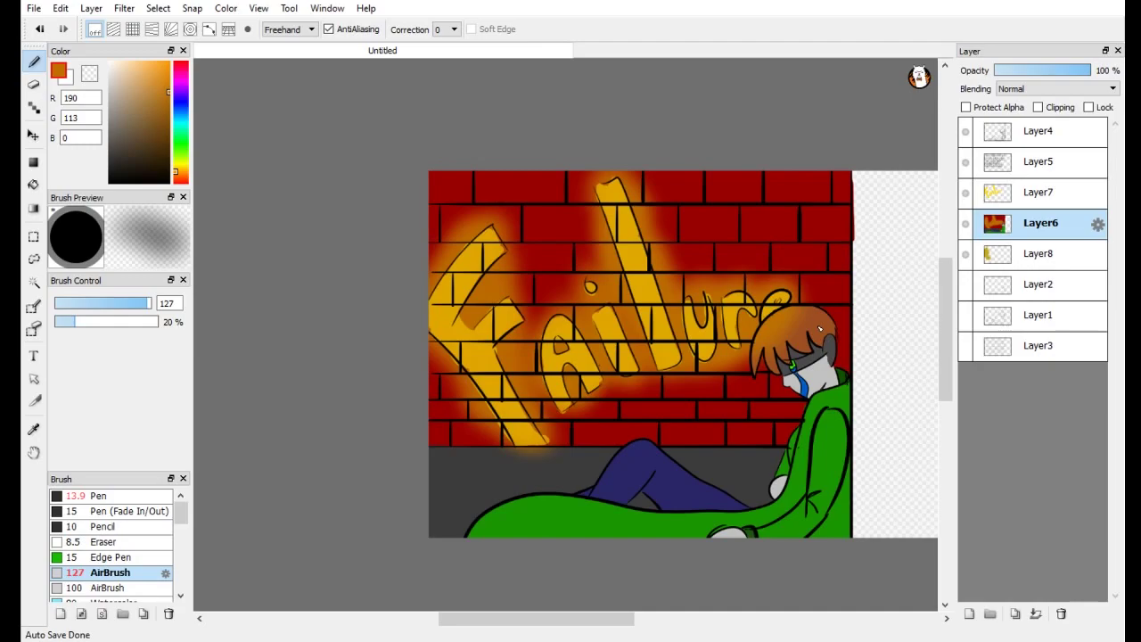
Step: Try to erase the orange glow from the figure's hair
key("e")
left_click_drag(794, 327, 787, 335)
key("b")
key("e")
key("ctrl+z")
key("b")
key("e")
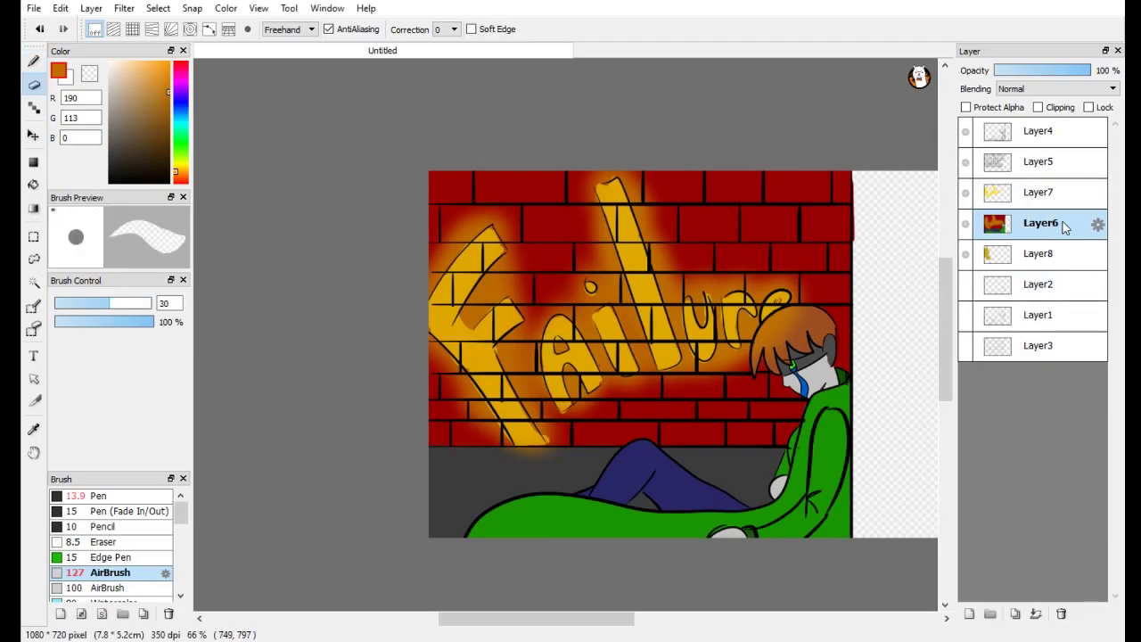
key("b")
Step: Paint the blank strip beside the wall dark grey (48, 48, 48) on Layer8 and pick near-black (23, 23, 23)
key("ctrl+minus")
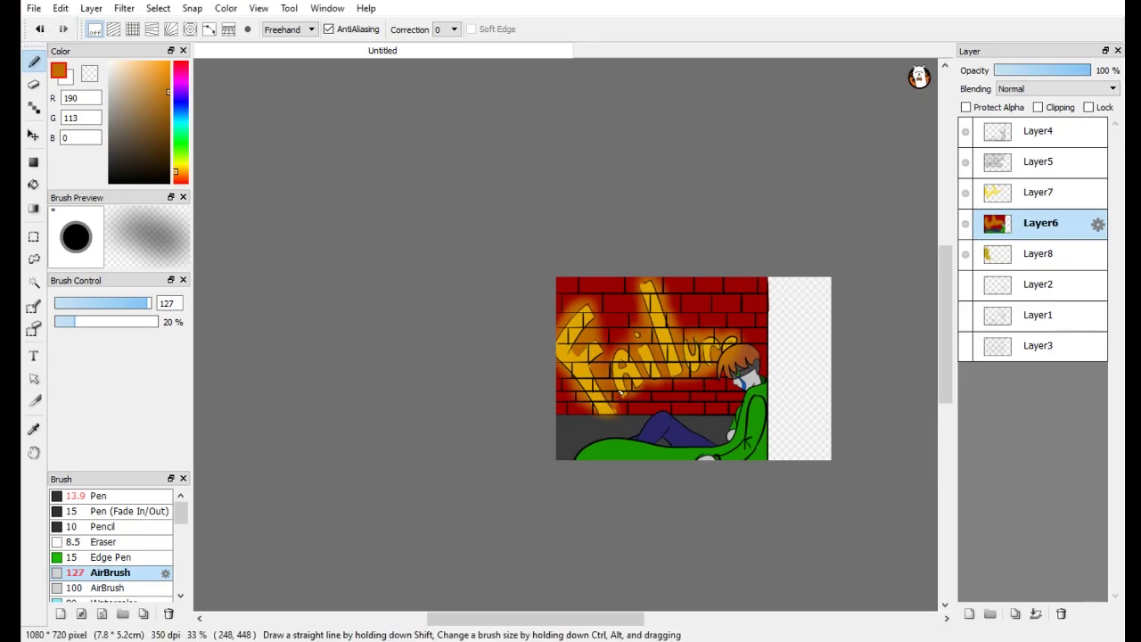
scroll(793, 303, "up", 3)
scroll(766, 263, "down", 3)
scroll(757, 263, "up", 3)
scroll(914, 276, "down", 3)
left_click_drag(909, 310, 588, 247)
scroll(588, 247, "up", 2)
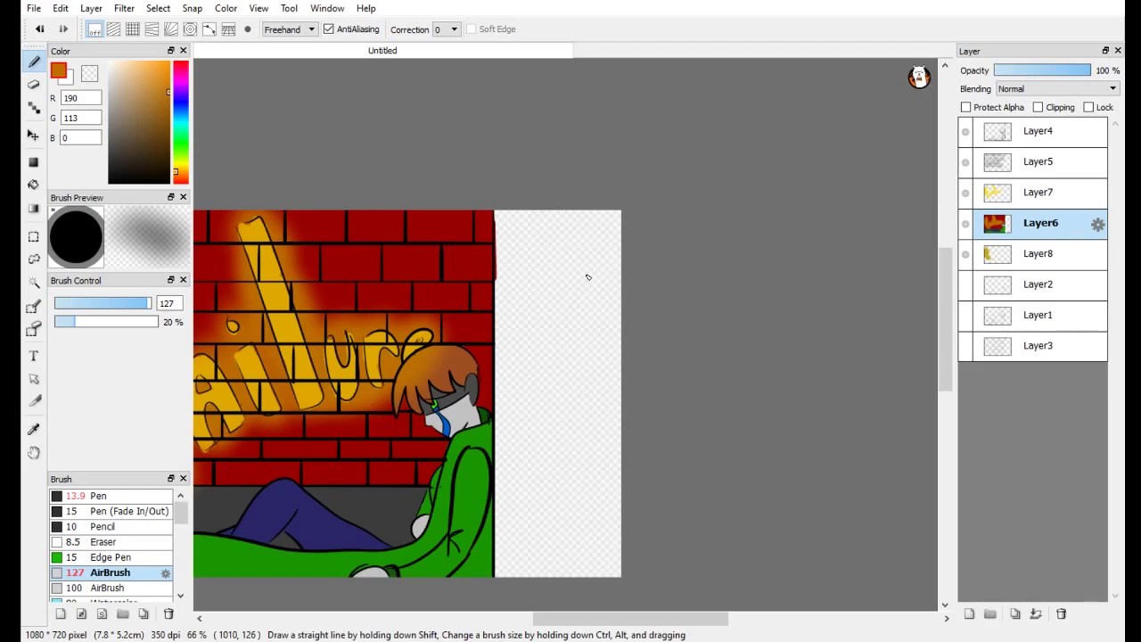
left_click(1038, 253)
left_click(33, 84)
key("b")
mouse_move(579, 223)
left_mouse_down()
mouse_move(509, 230)
mouse_move(512, 437)
mouse_move(535, 553)
mouse_move(597, 553)
mouse_move(558, 285)
mouse_move(537, 461)
mouse_move(629, 360)
mouse_move(624, 441)
left_mouse_up()
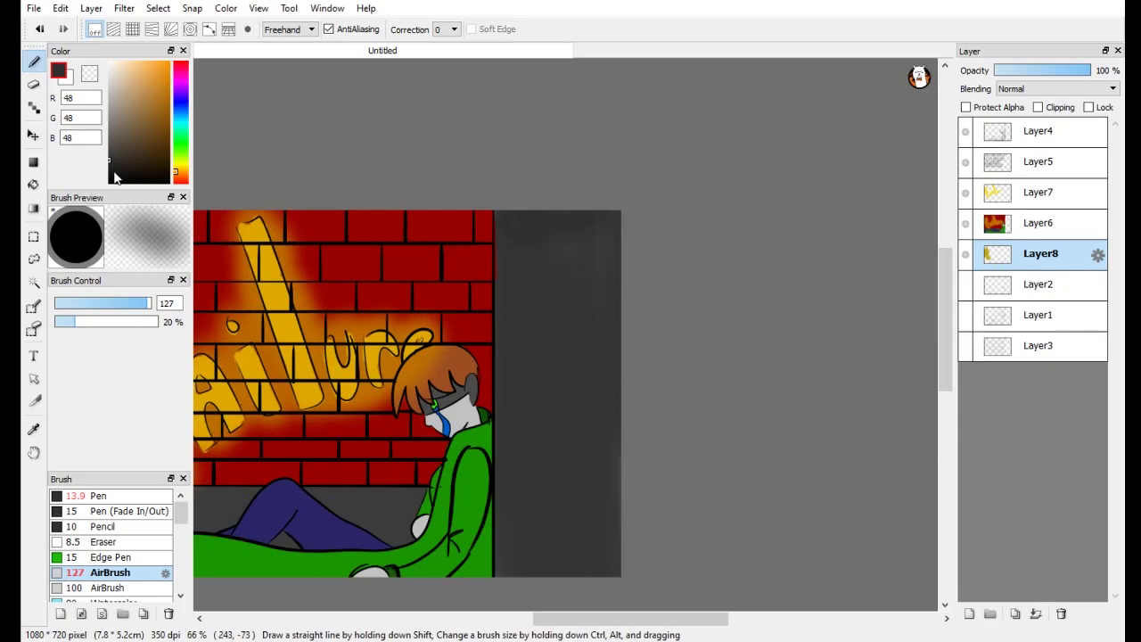
left_click(109, 172)
Step: Try to cover the grey strip with near-black using the Pen at size 90
left_click(100, 496)
left_click_drag(114, 304, 138, 303)
mouse_move(577, 219)
left_mouse_down()
mouse_move(573, 420)
mouse_move(547, 249)
mouse_move(541, 635)
left_mouse_up()
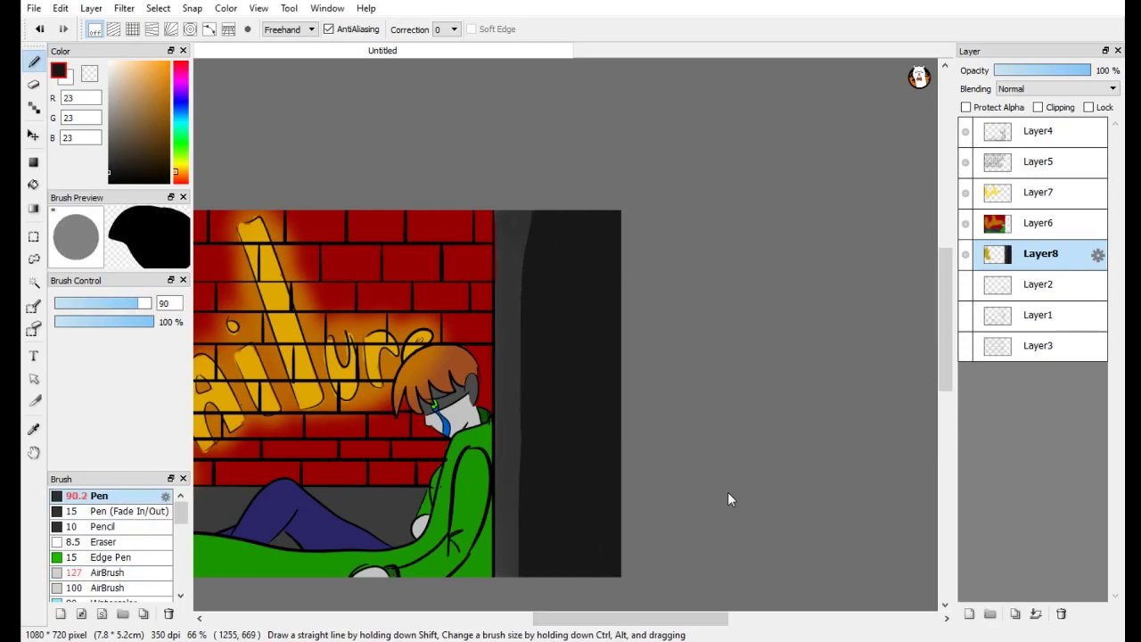
key("ctrl+z")
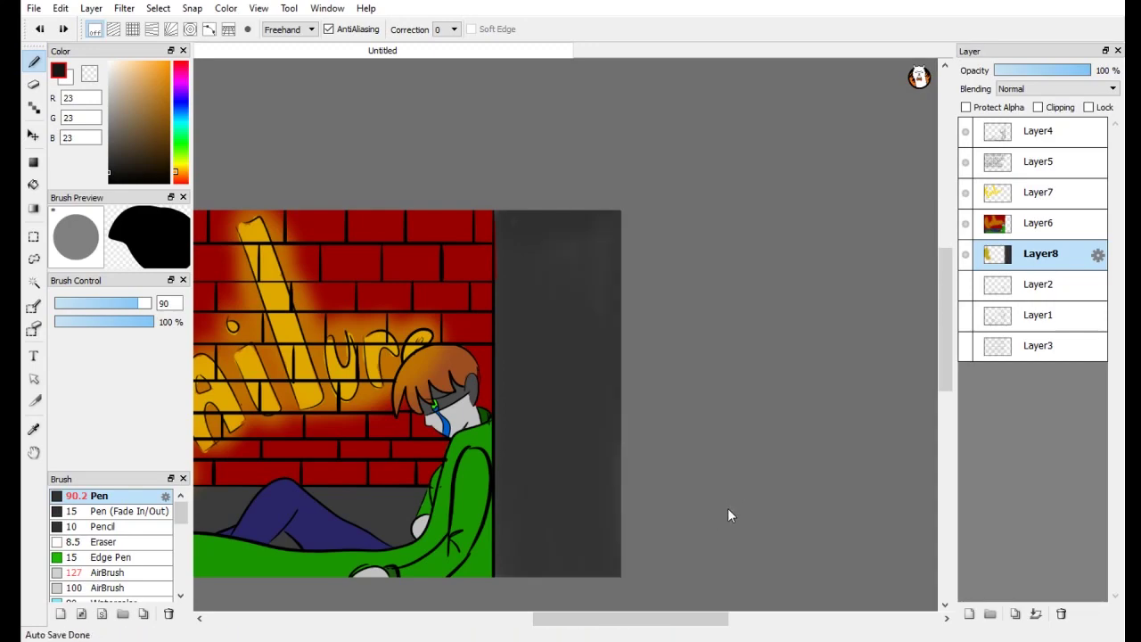
Step: Airbrush soft near-black shading down the grey strip and blend it with sampled dark grey (47, 47, 47)
left_click(110, 572)
mouse_move(571, 230)
left_mouse_down()
mouse_move(597, 311)
mouse_move(599, 575)
left_mouse_up()
mouse_move(587, 198)
left_mouse_down()
mouse_move(596, 461)
mouse_move(581, 561)
left_mouse_up()
left_click_drag(499, 569, 510, 267)
right_click(532, 404)
left_click_drag(574, 216, 568, 579)
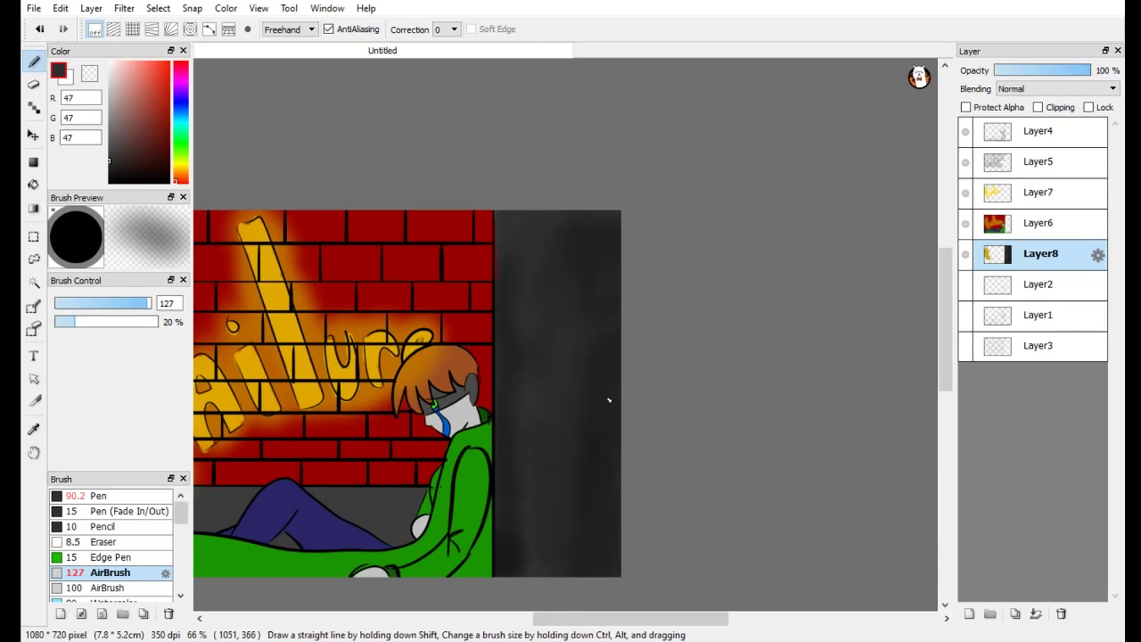
Step: Add a new layer at the top of the stack and set the AirBrush to black, size 602 and 34% density
key("Right")
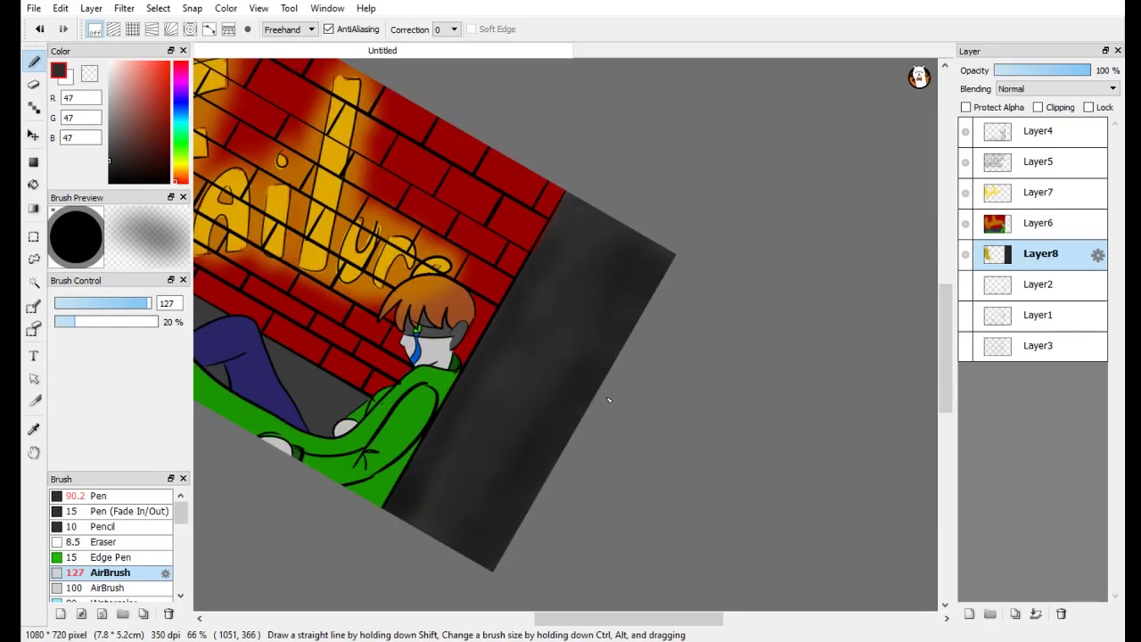
key("Left")
scroll(612, 174, "down", 5)
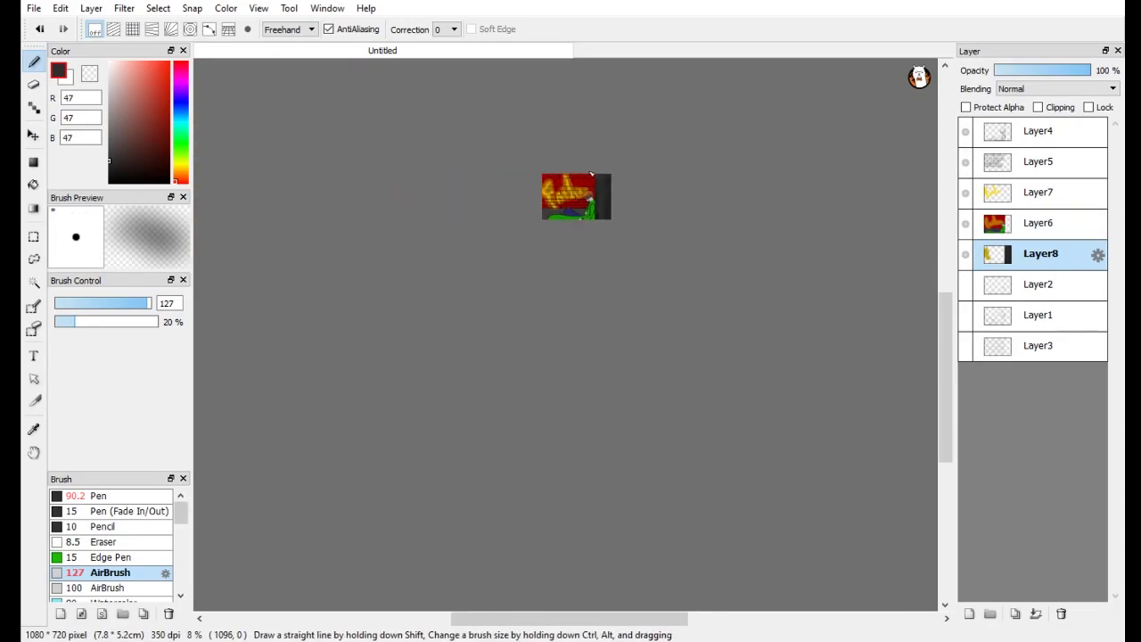
scroll(613, 177, "up", 4)
left_click(613, 116, "alt")
left_click(969, 613)
left_click_drag(1040, 254, 1021, 123)
left_click_drag(80, 321, 219, 310)
Step: Airbrush a black vignette around the picture's edges and over the dark strip beside the wall
left_click_drag(544, 105, 461, 181)
left_click_drag(650, 107, 843, 343)
left_click_drag(615, 414, 392, 219)
left_click_drag(766, 412, 606, 419)
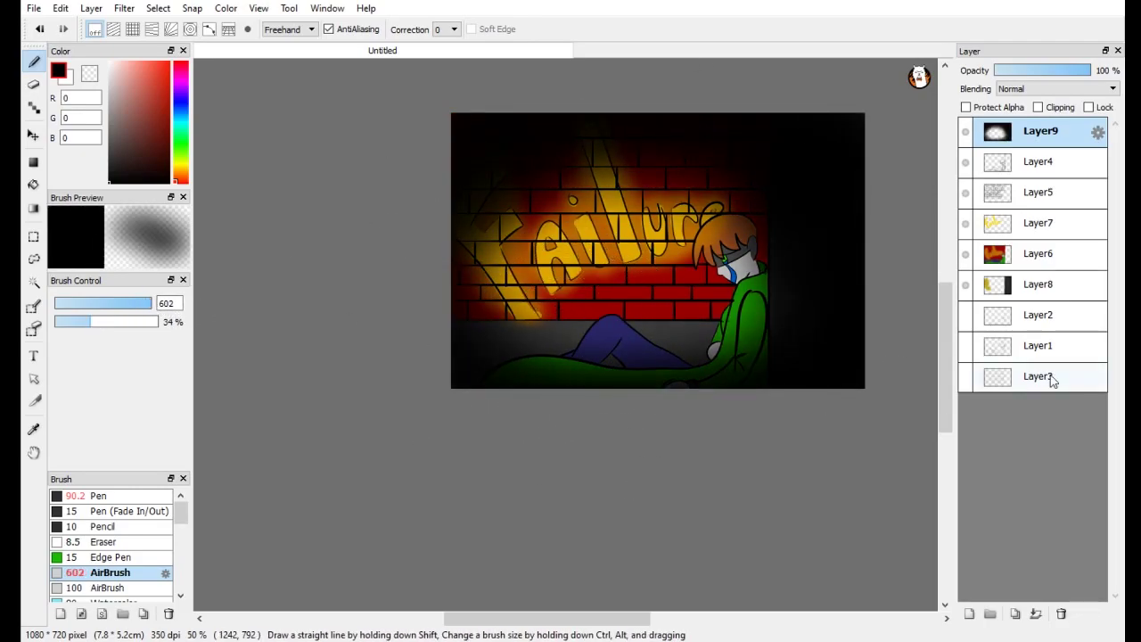